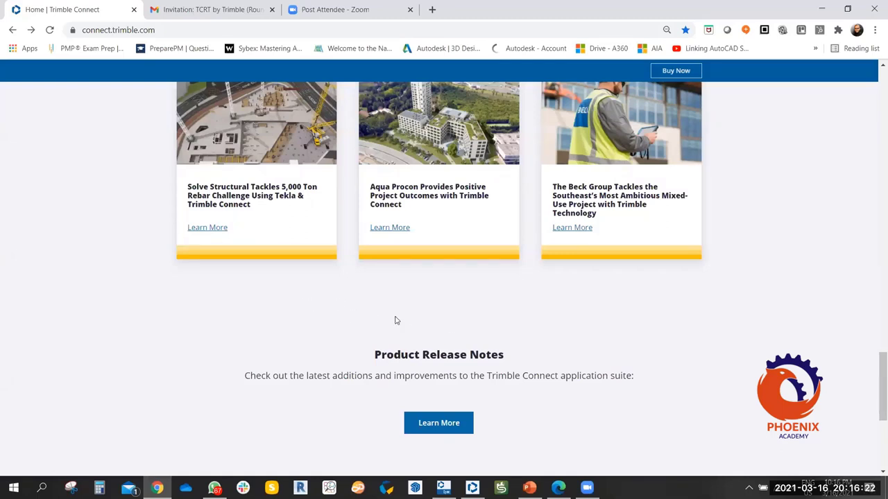
Read through the home page and highlight '17 different languages' in the paragraph.
scroll(294, 301, down, 4)
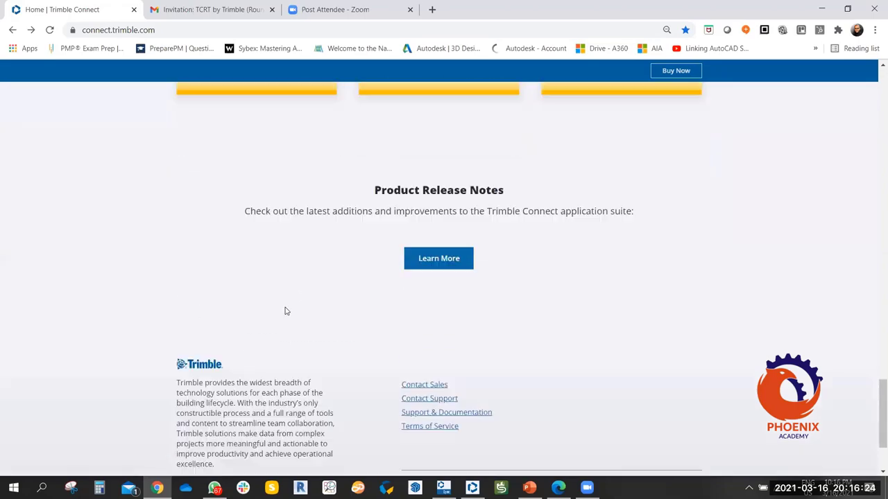
scroll(283, 317, up, 15)
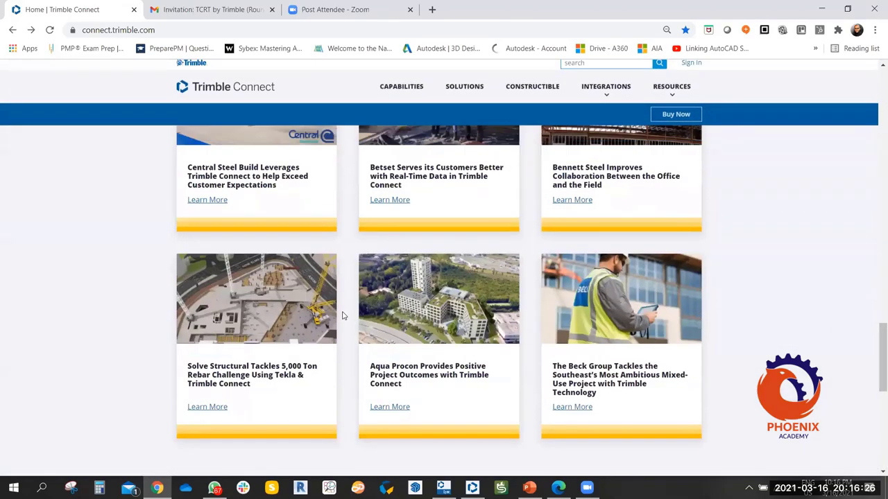
scroll(332, 283, up, 3)
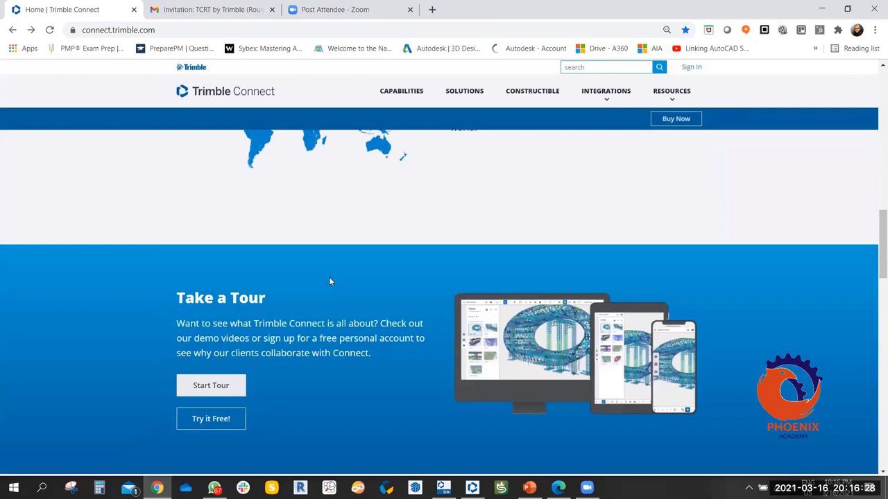
scroll(408, 239, up, 3)
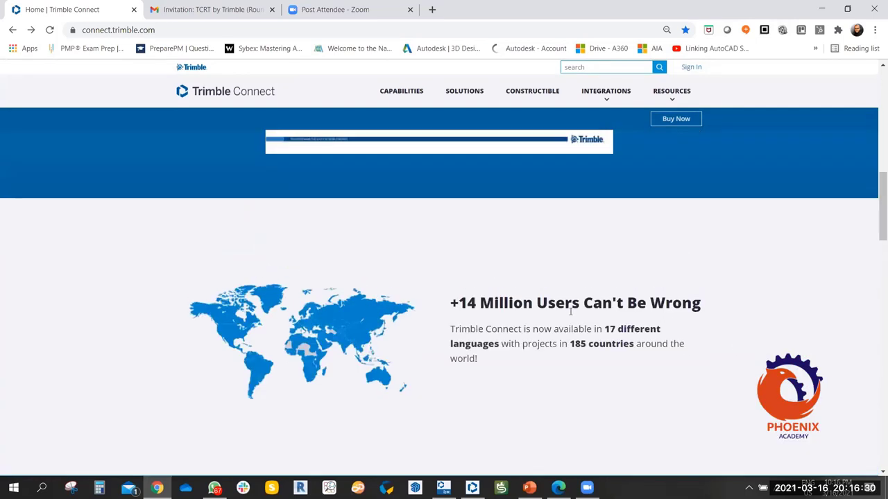
scroll(570, 312, down, 1)
drag(450, 245, 677, 249)
click(481, 261)
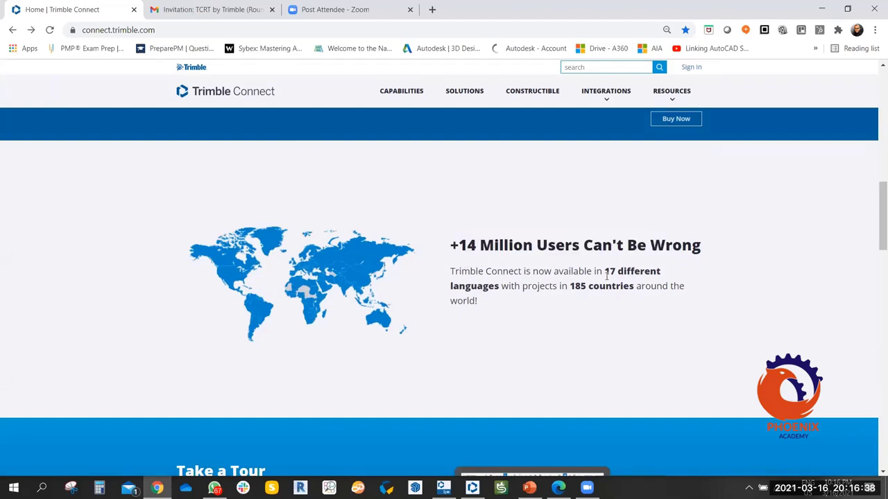
drag(604, 272, 499, 285)
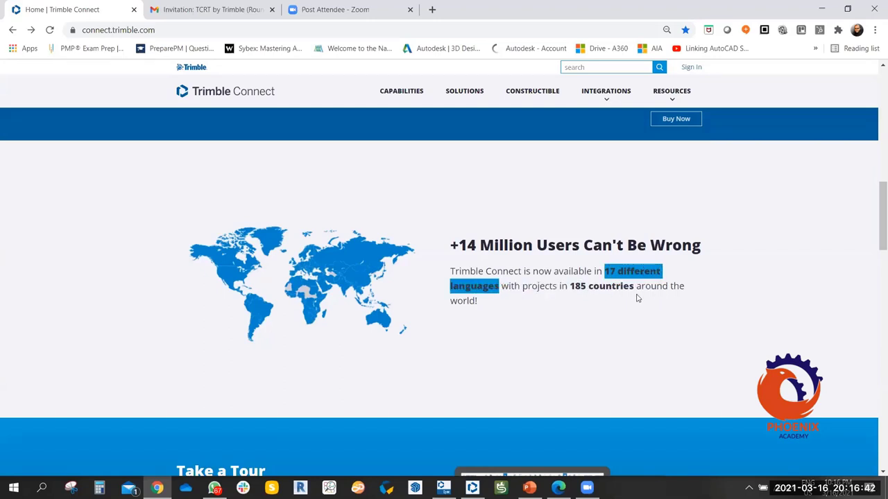
Return to the top of the home page and go to Sign In.
scroll(378, 283, up, 2)
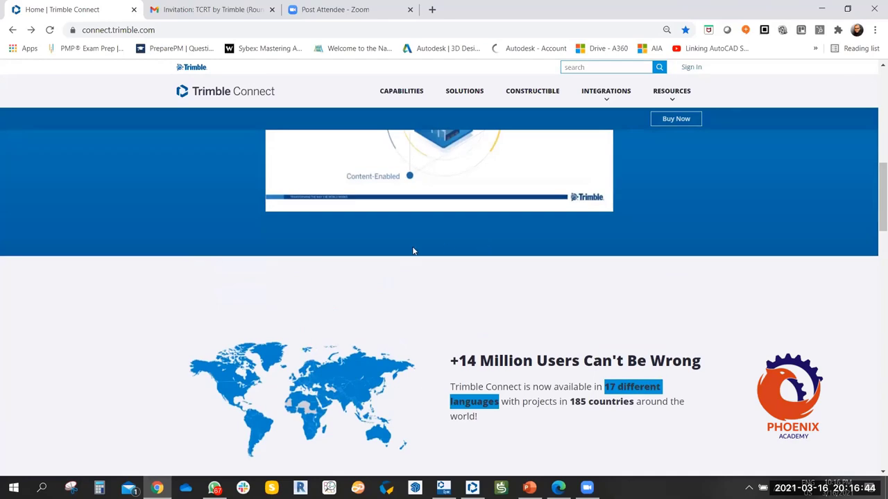
scroll(412, 250, up, 2)
scroll(429, 254, down, 2)
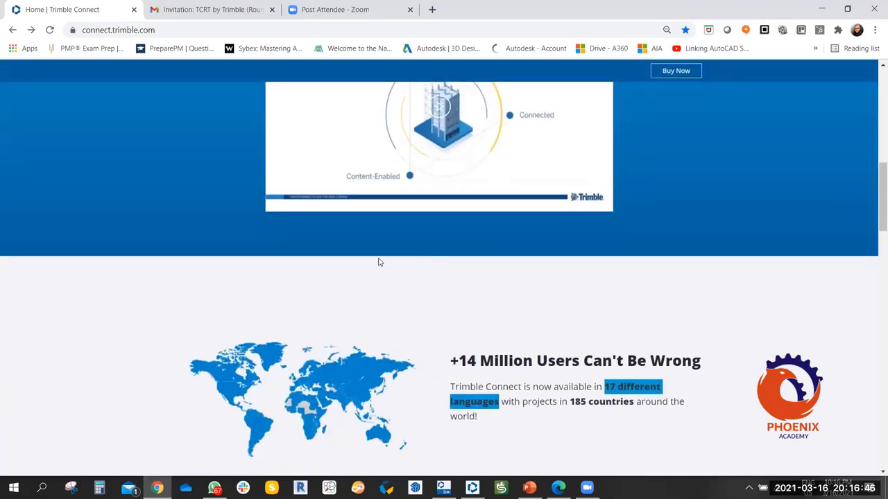
scroll(378, 260, up, 4)
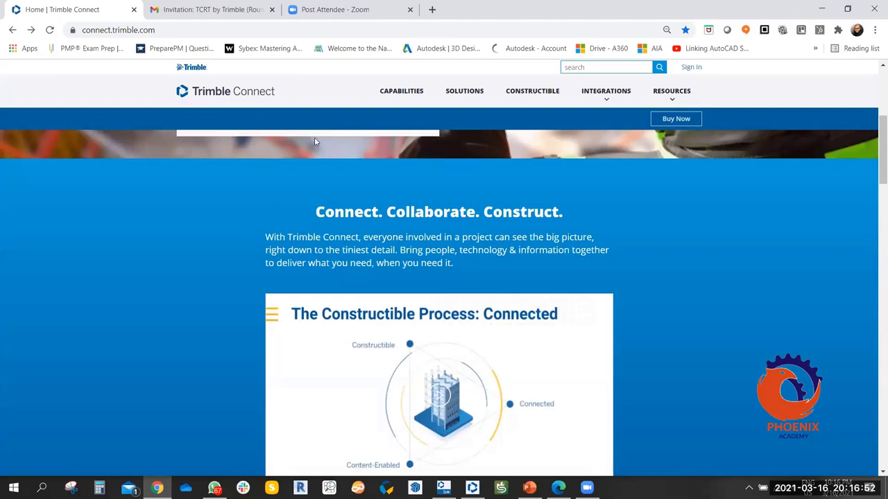
scroll(495, 186, up, 3)
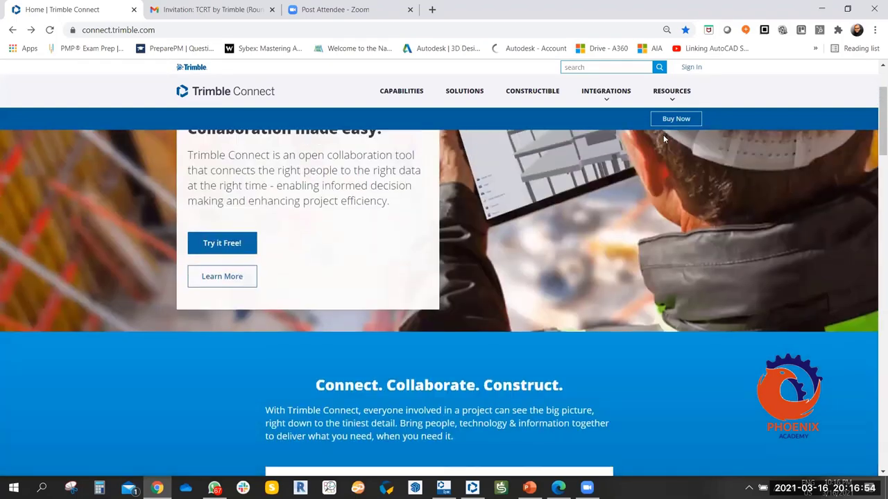
click(690, 69)
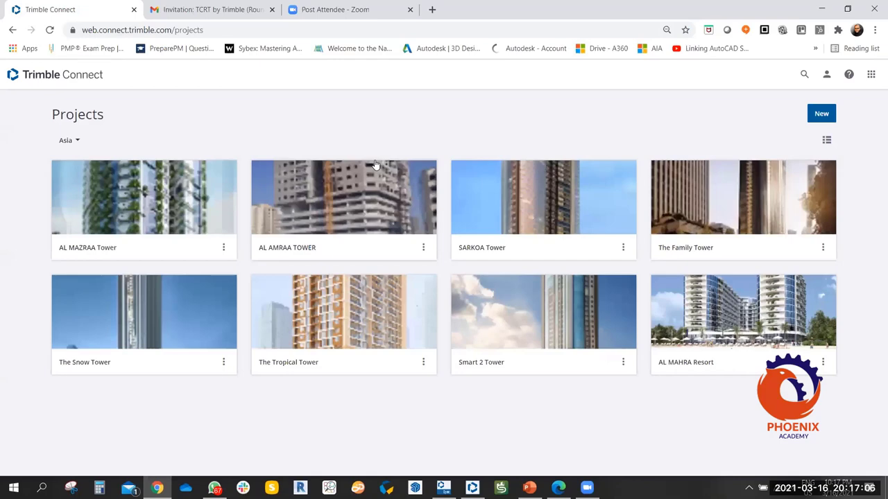
Sign out through the account menu under the header's person icon.
click(826, 74)
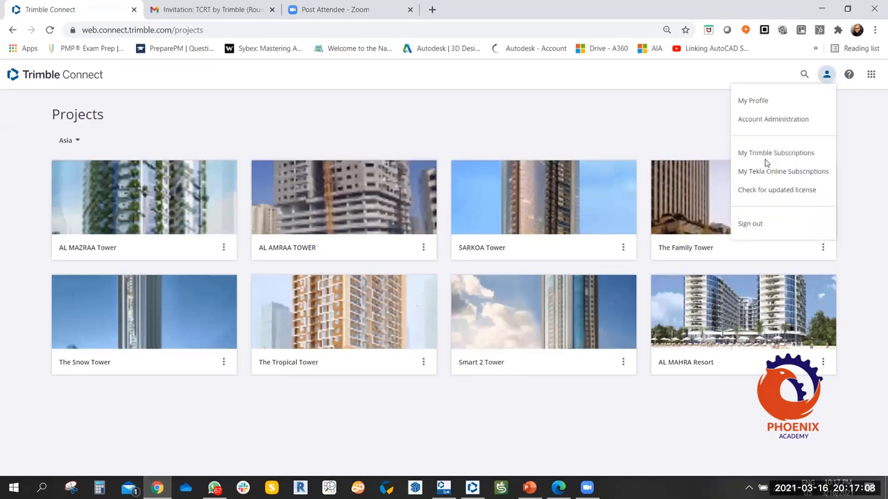
click(746, 225)
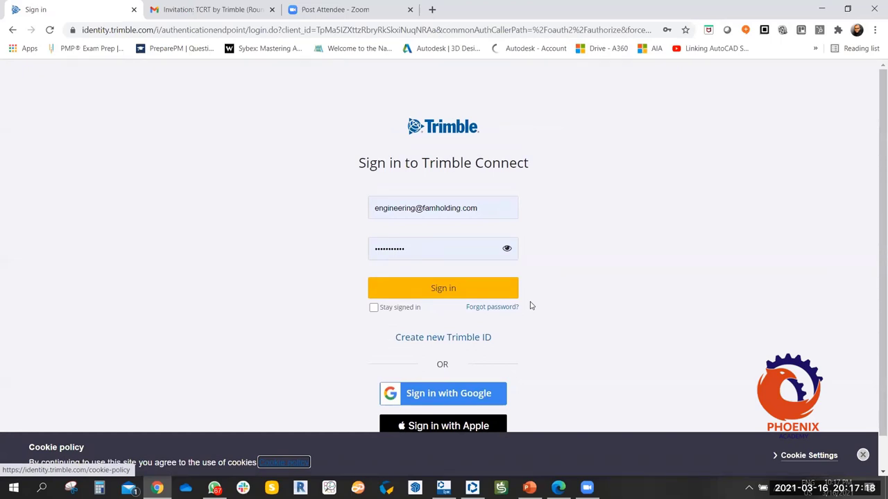
Sign in with Stay signed in ticked, then start a New project.
click(373, 308)
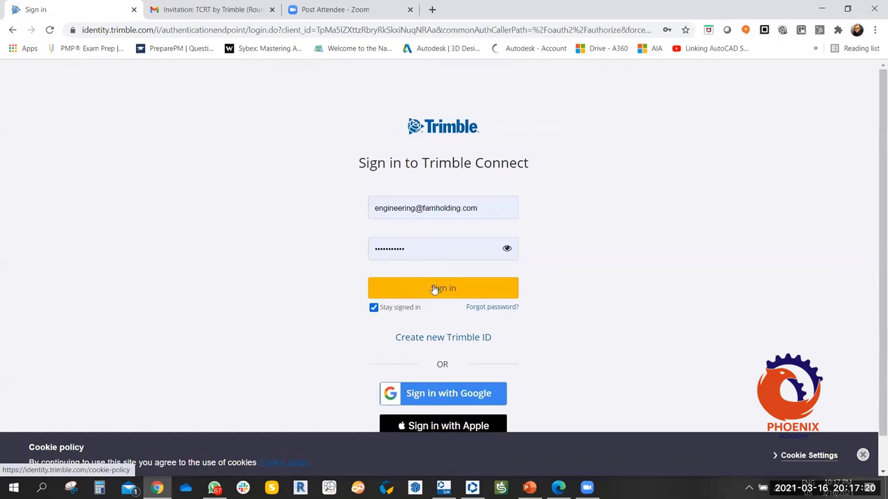
click(452, 287)
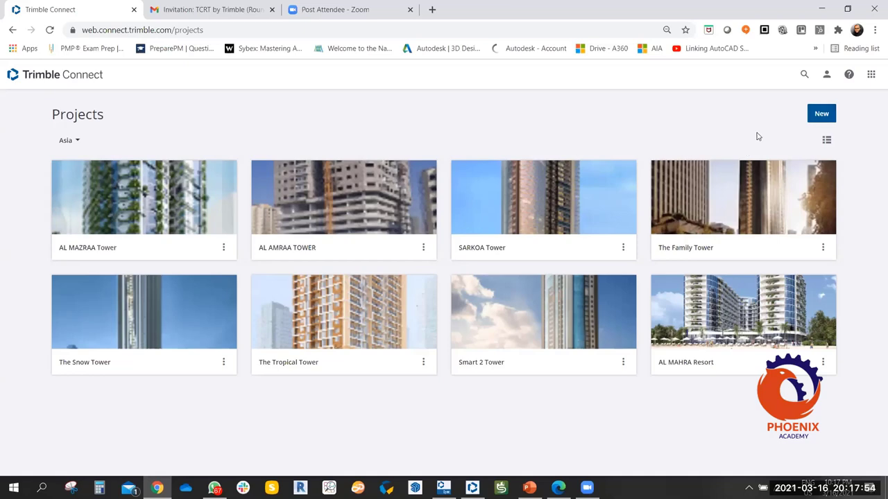
click(832, 122)
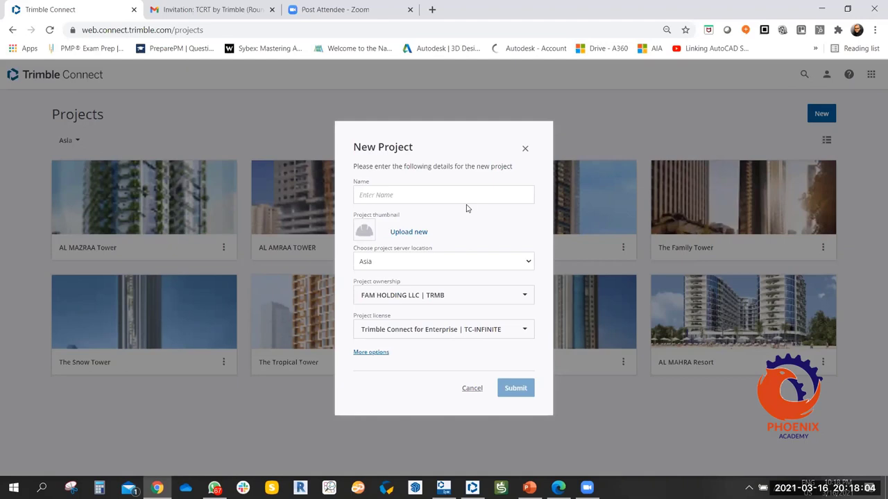
Name the new project 'BIM Arabia Test Project'.
click(409, 190)
text(BIM Ar)
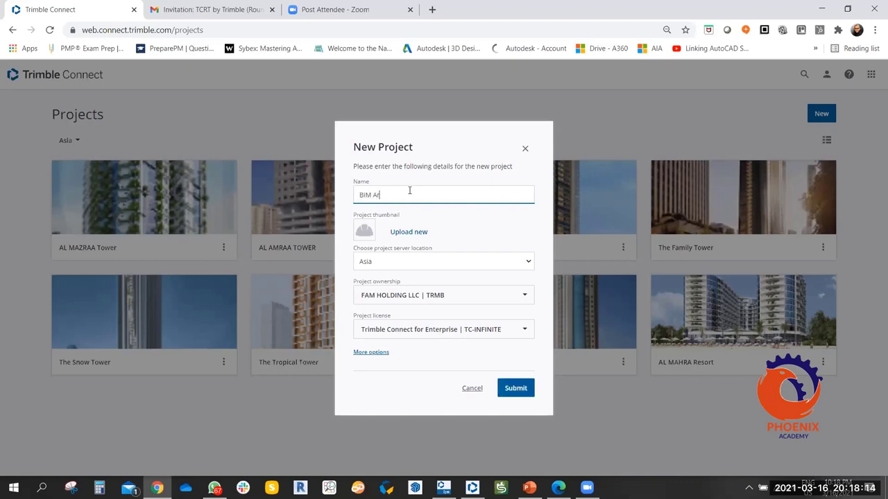
text(b)
key(BackSpace)
text(abia Test)
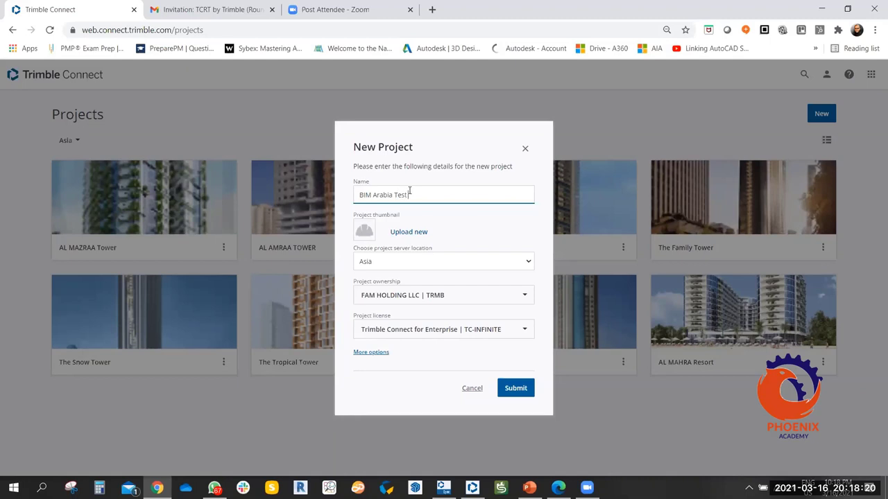
text( Project)
Upload the BIM Arabia image as the project thumbnail.
click(419, 233)
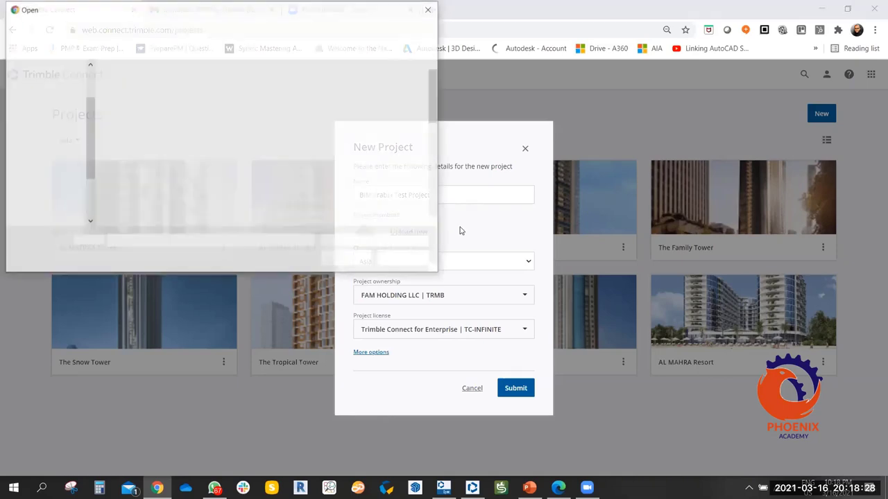
click(236, 170)
click(363, 264)
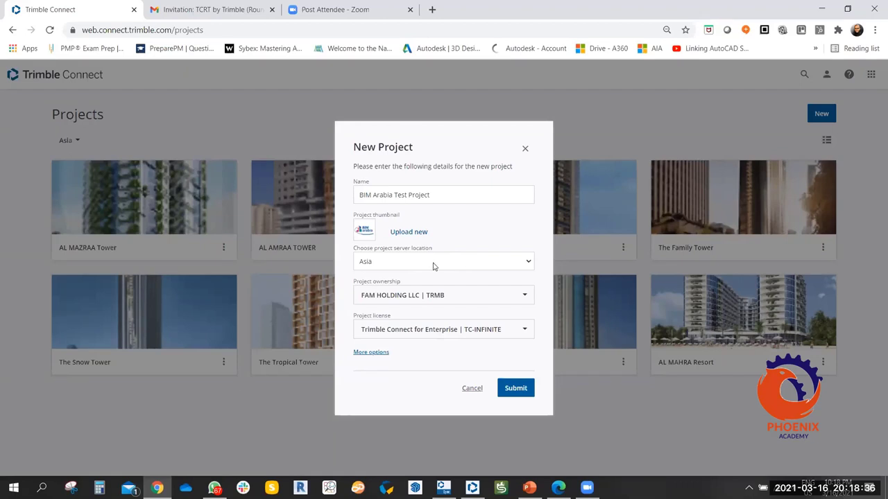
click(420, 263)
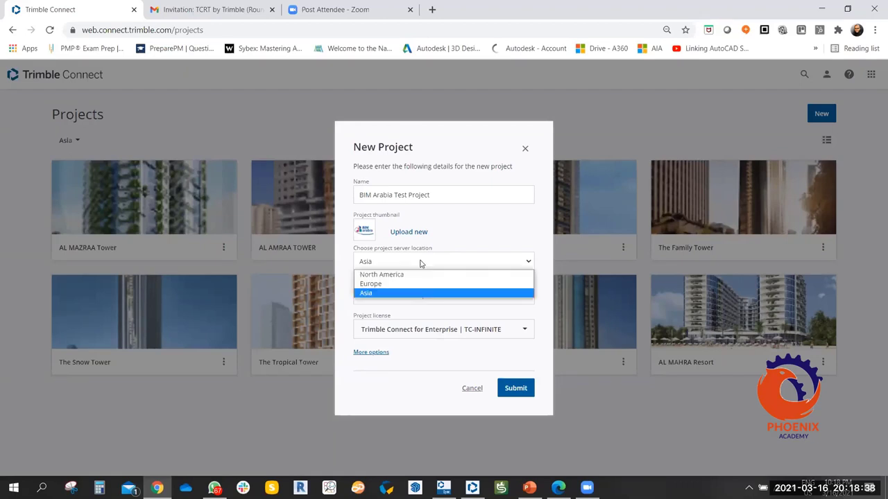
click(484, 236)
key(space)
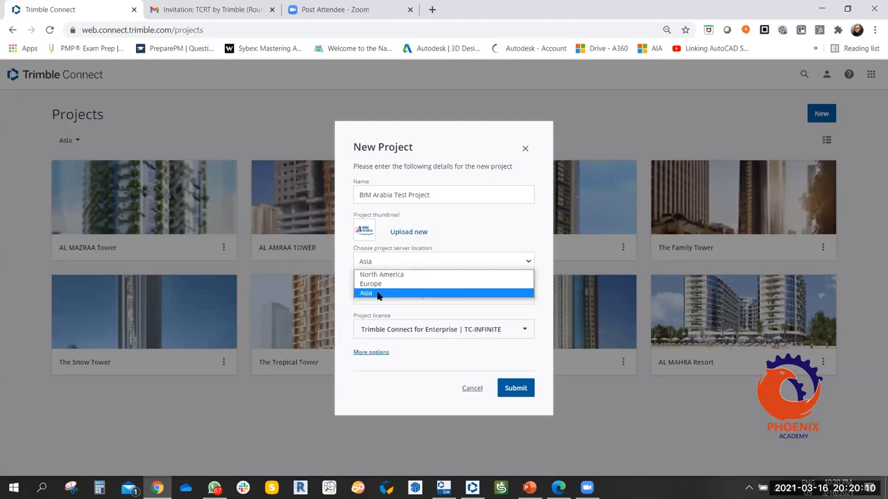
click(378, 294)
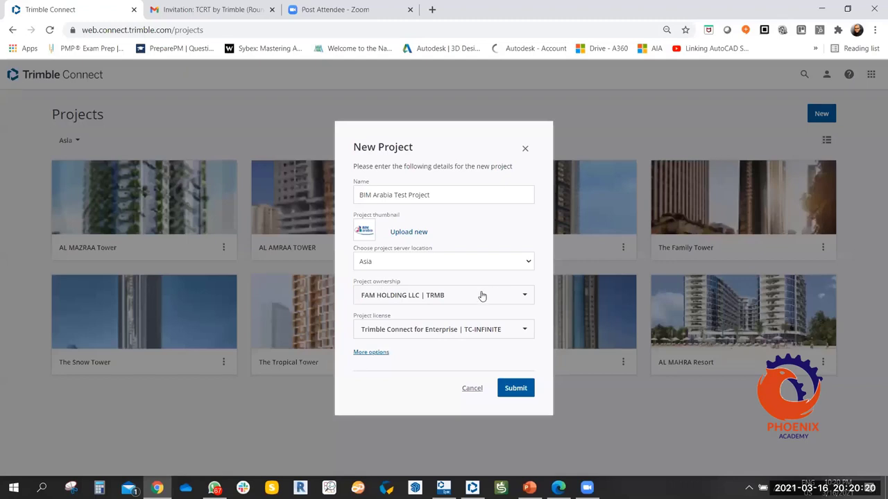
Keep the current organisation as owner and the Trimble Connect for Enterprise | TC-INFINITE licence.
click(482, 296)
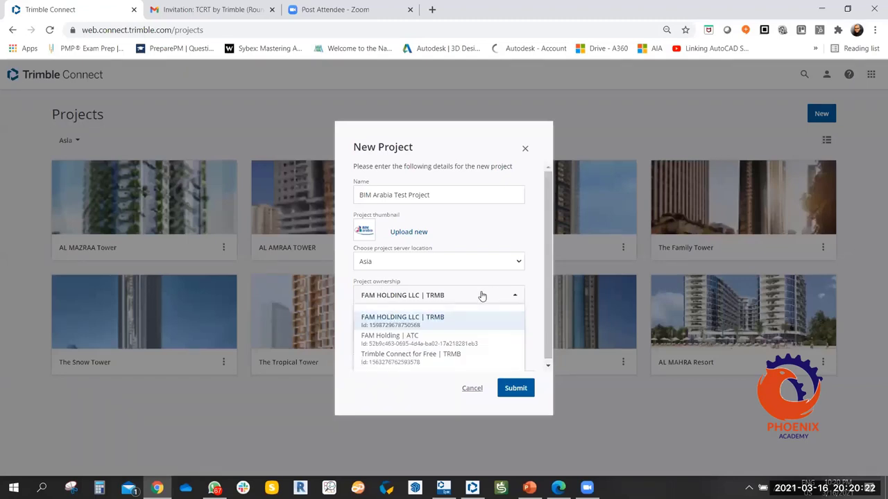
click(481, 296)
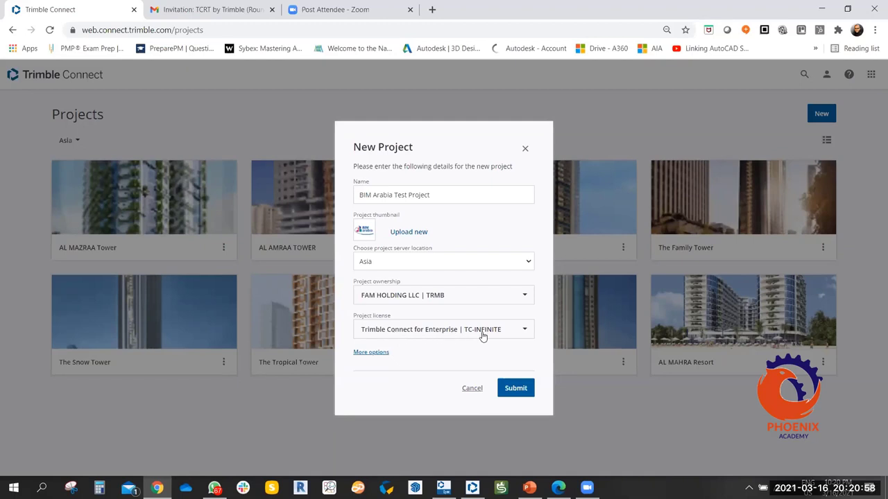
click(438, 336)
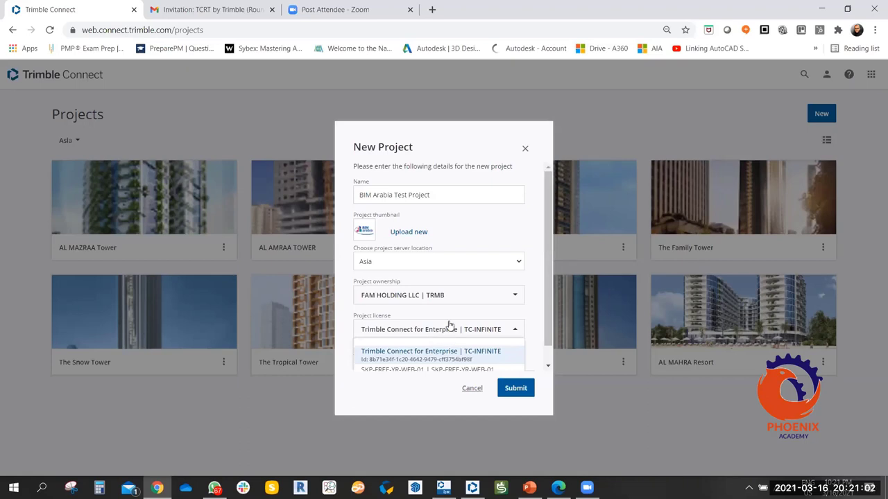
click(449, 317)
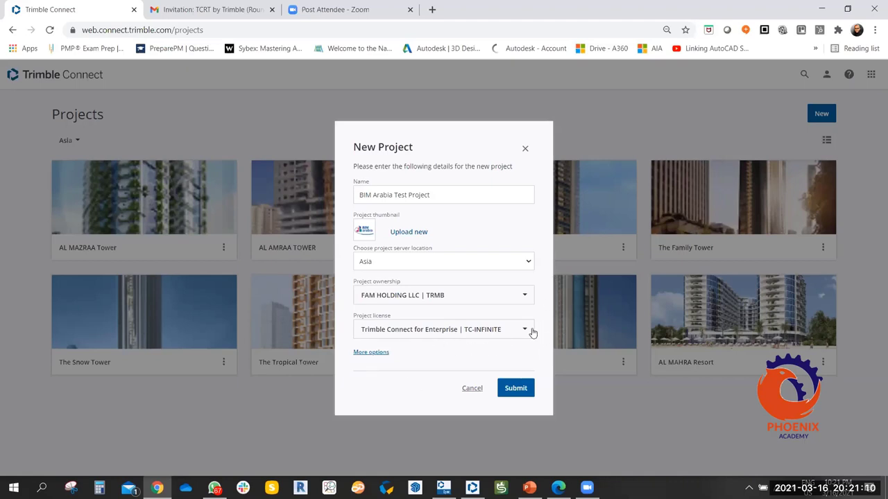
Under More options, enter the description 'Project created for BIM Arabia Courses g+n...etc'.
click(371, 353)
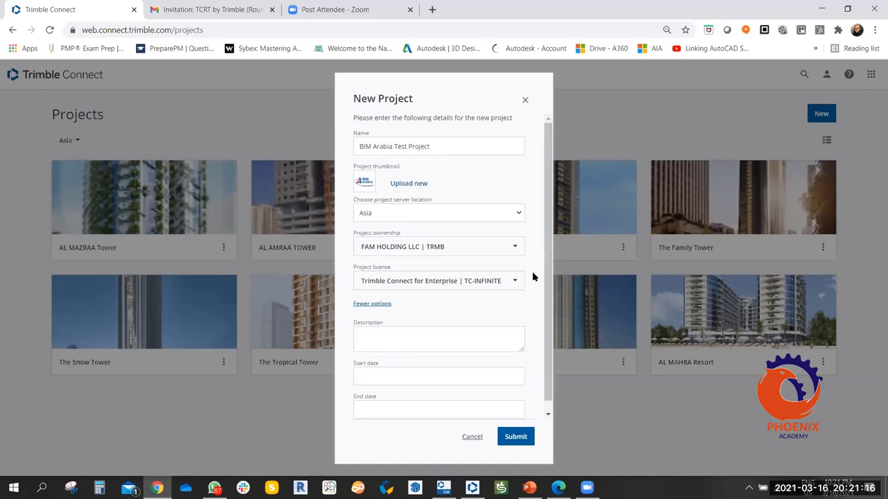
click(389, 334)
text(Project cr)
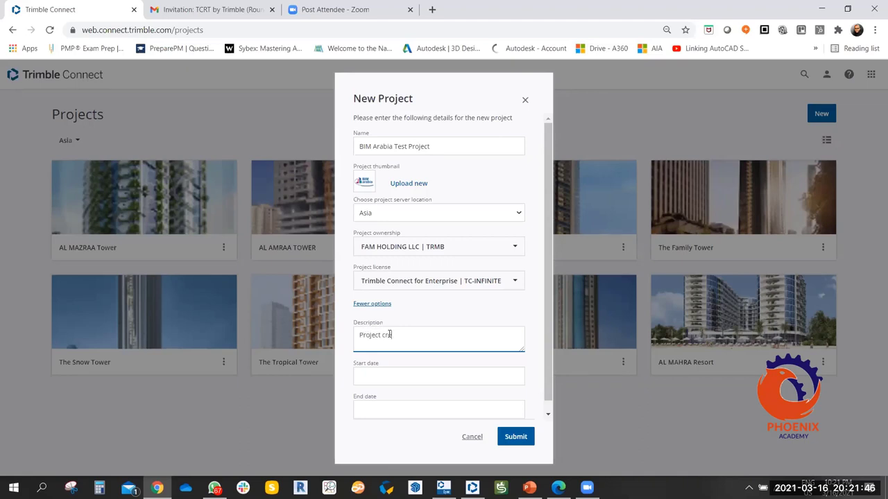
text(eated for BIM Arabia Cour)
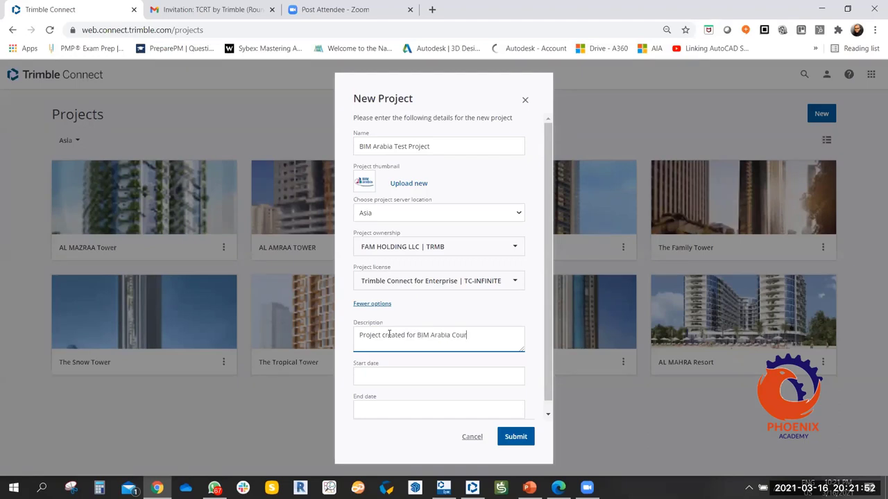
text(ses g+n...etc)
click(435, 378)
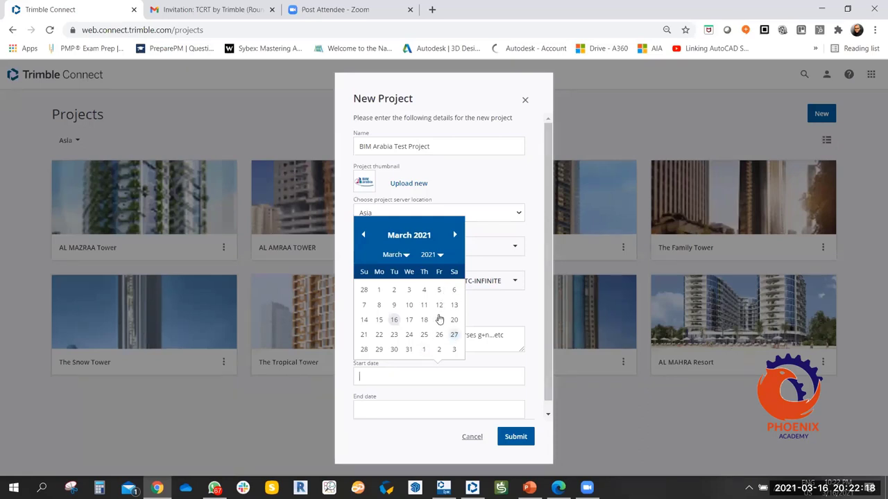
Pick 16 March 2021 as start date and 16 June 2021 as end date.
click(394, 320)
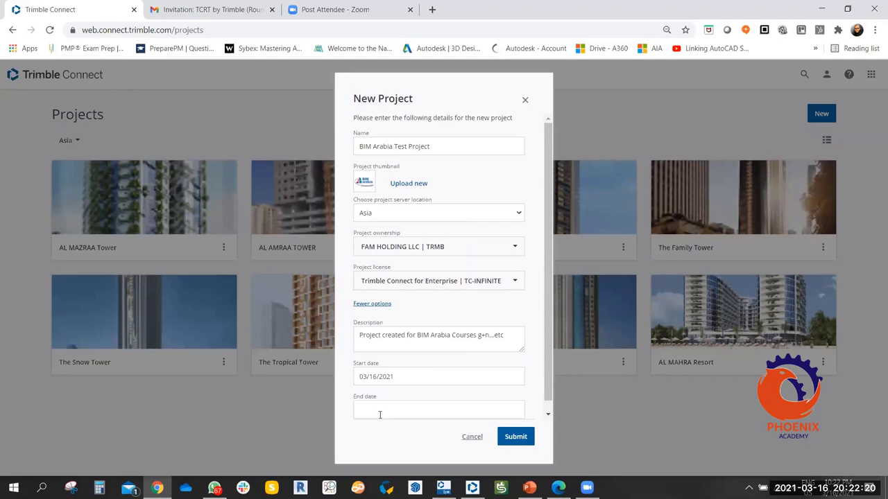
click(380, 414)
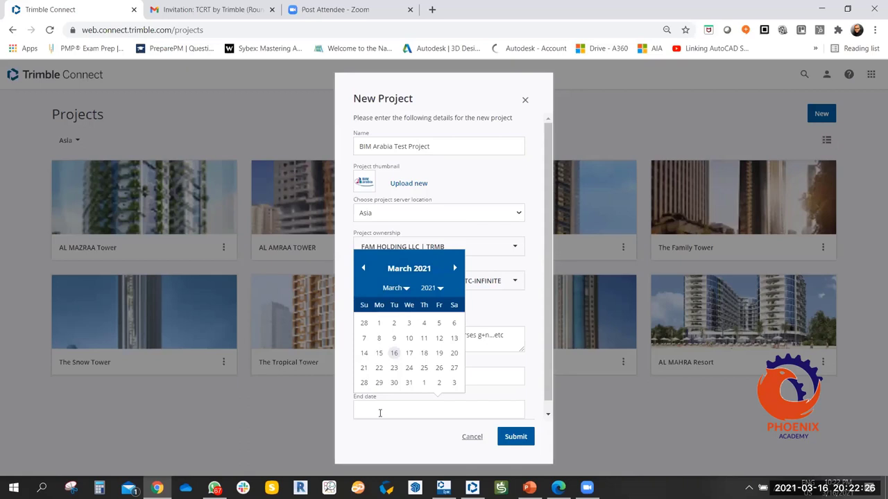
click(455, 268)
click(457, 268)
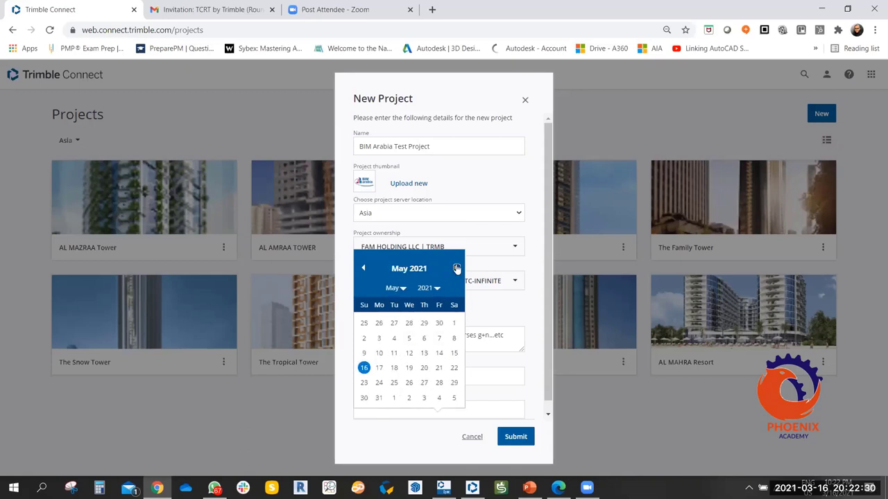
click(456, 268)
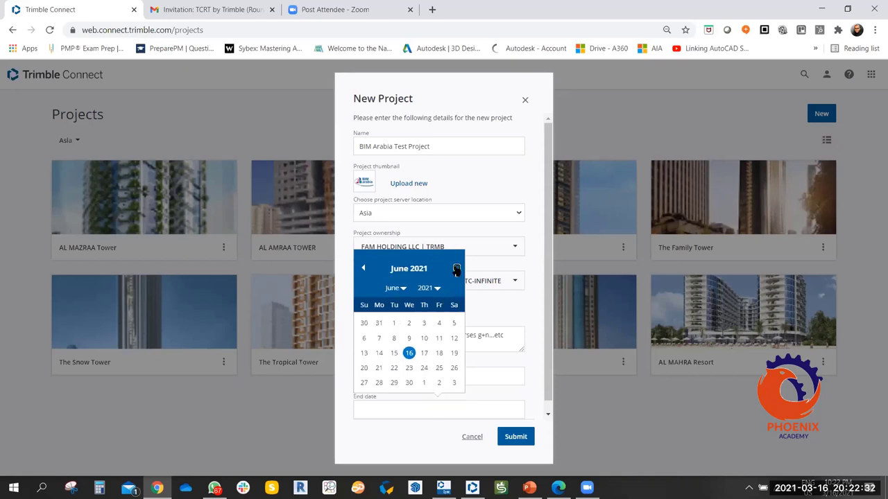
click(362, 268)
click(457, 270)
click(408, 353)
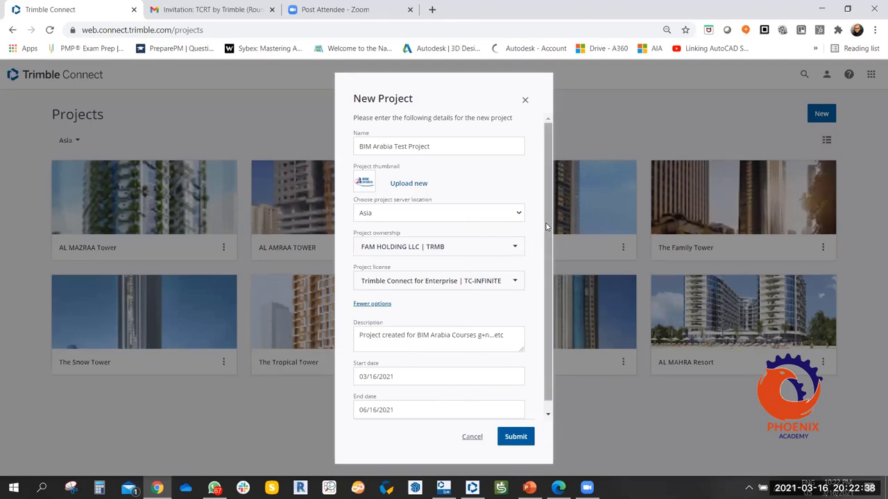
drag(548, 239, 547, 292)
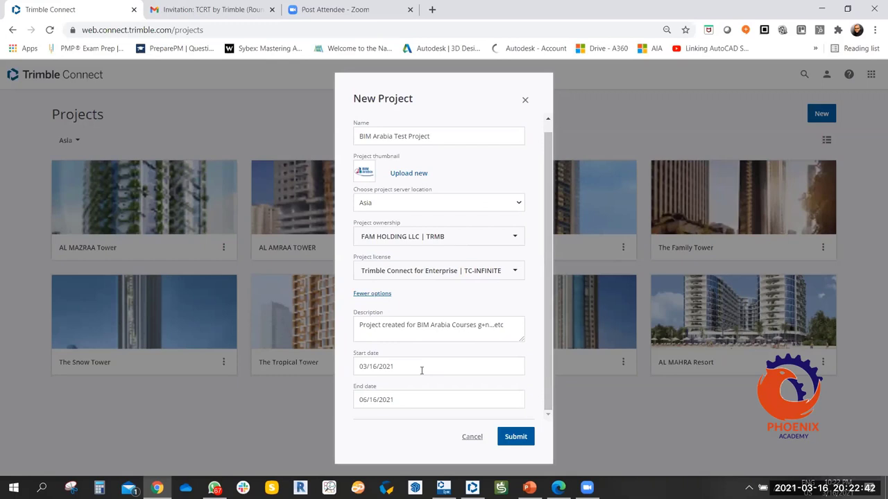
Submit the form and open BIM Arabia Test Project from the Projects grid.
click(512, 430)
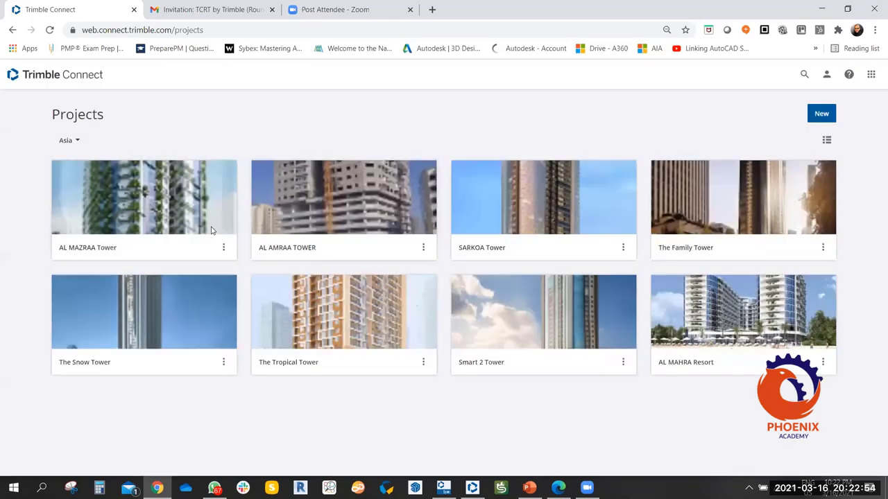
click(211, 229)
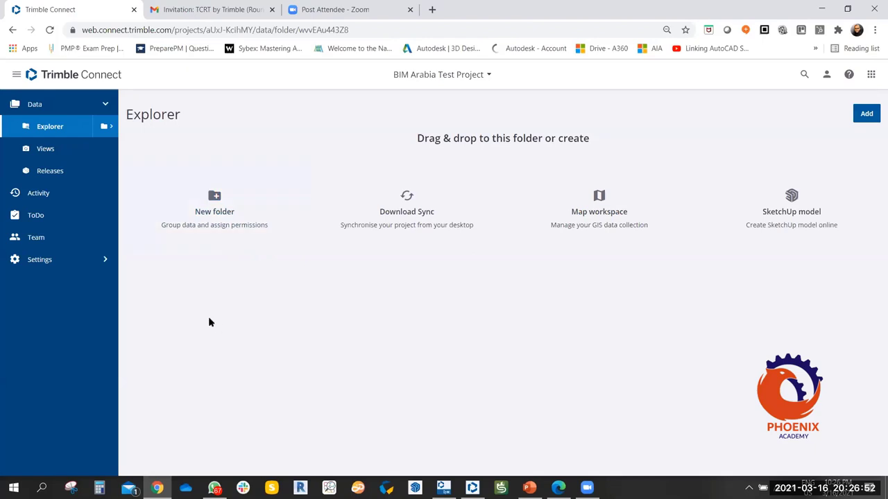
Cancel the Create Folder dialog, then start a new map workspace for the project.
click(252, 222)
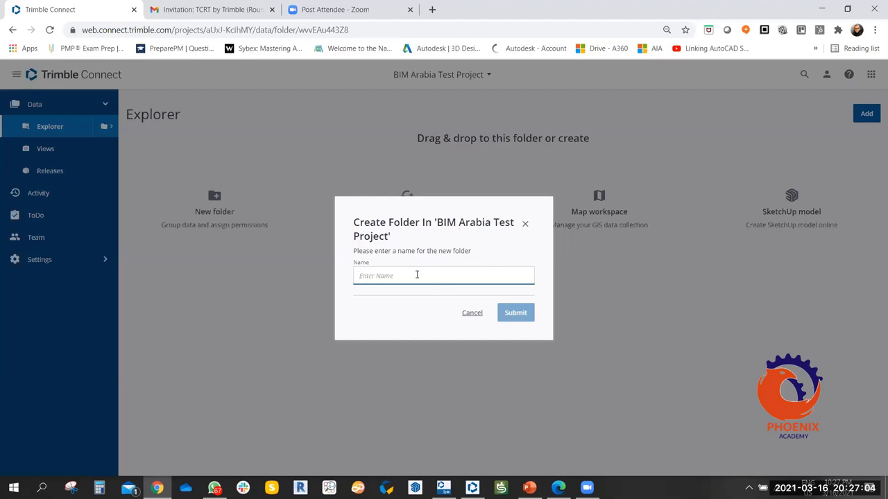
click(525, 224)
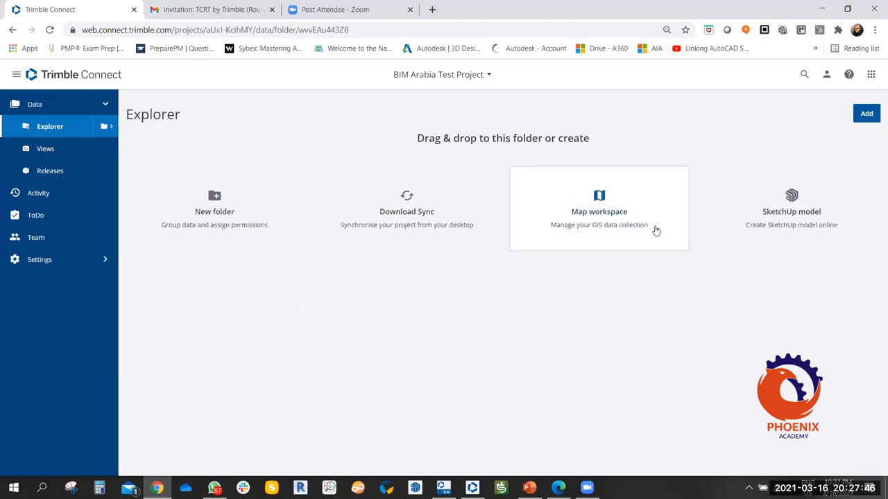
click(594, 240)
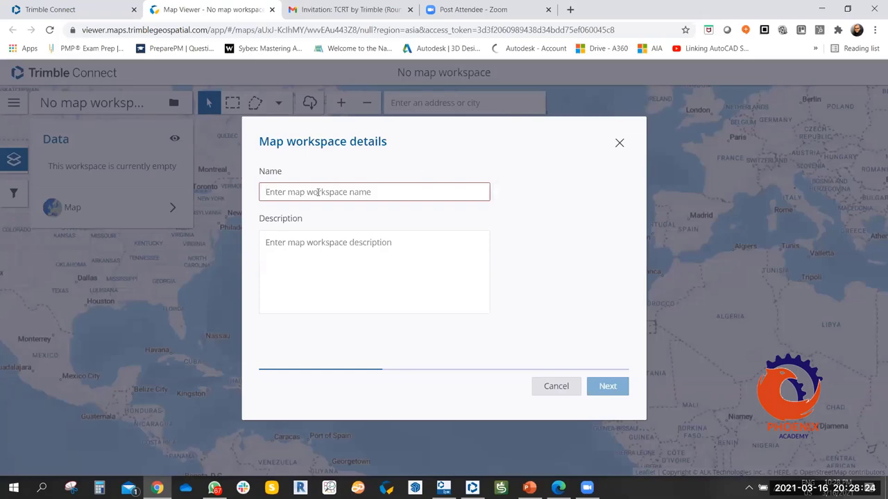
Enter 'BIM Arabia Location' as name and 'Test Location' as description, then continue.
text(BI)
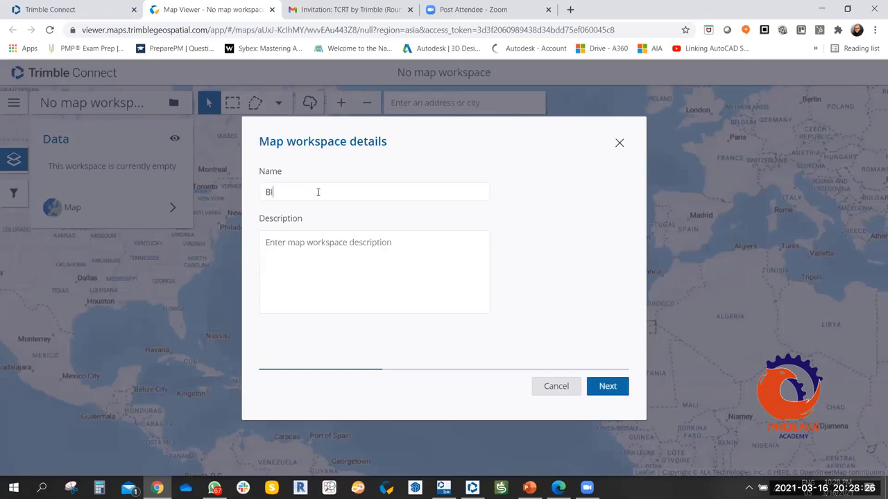
text(M Arabia Location)
click(328, 247)
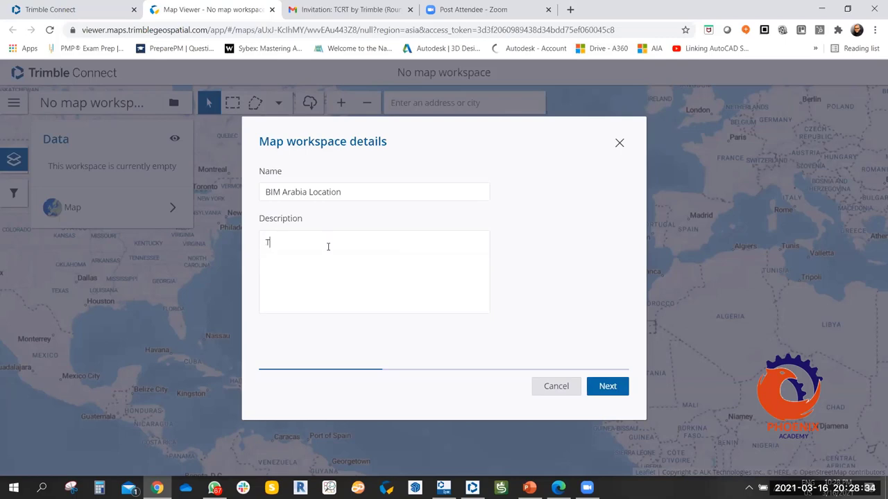
text(Test Location)
click(608, 386)
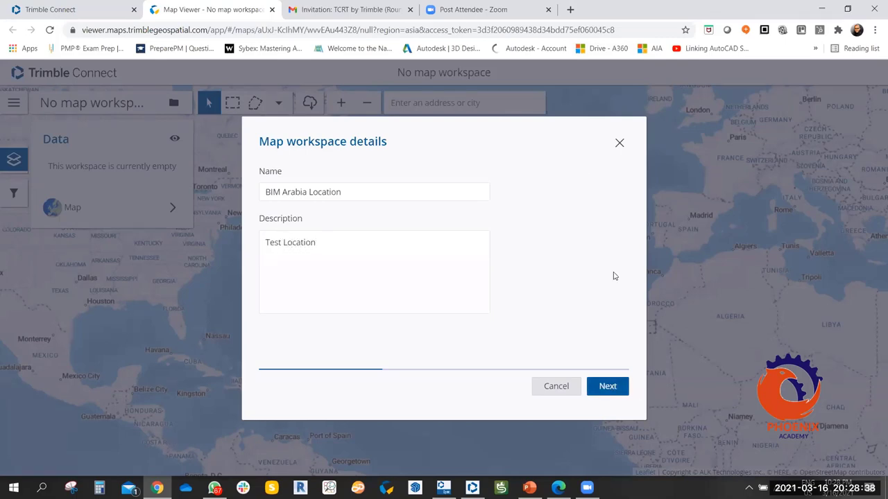
Correct the misspelled 'Duabi' to Dubai, select 'Dubai, DU, AE, Dubai' as the location, and continue.
drag(416, 272, 356, 269)
scroll(356, 269, down, 1)
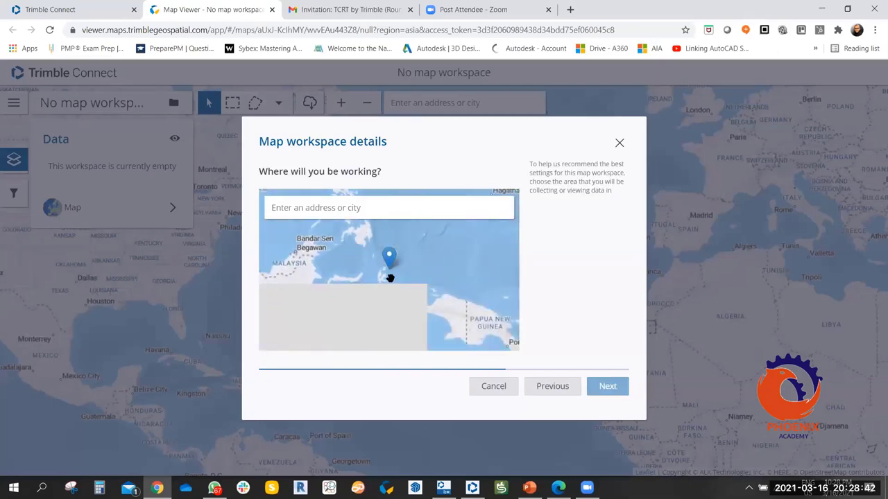
drag(430, 271, 409, 261)
scroll(409, 264, up, 3)
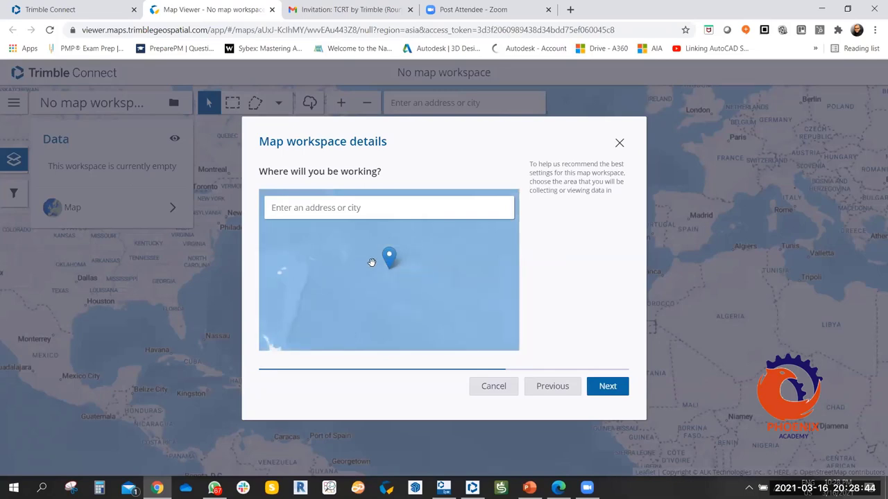
scroll(417, 279, down, 3)
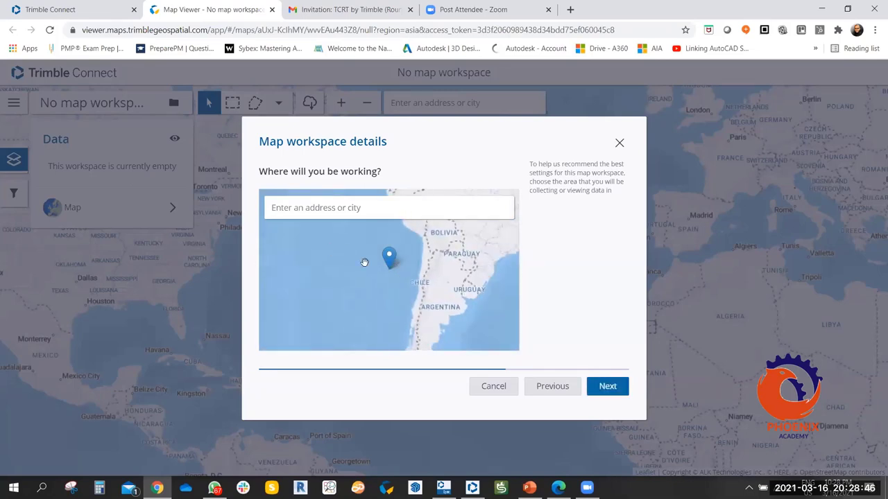
text(Duabi)
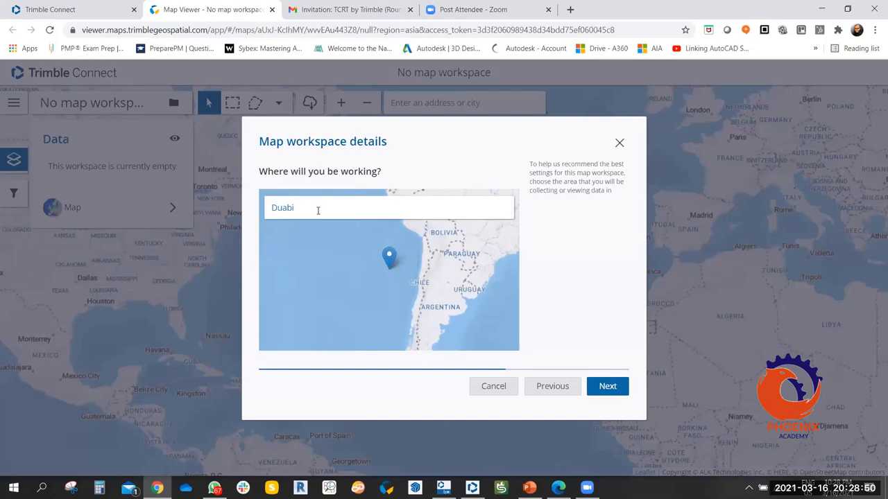
key(ctrl+a)
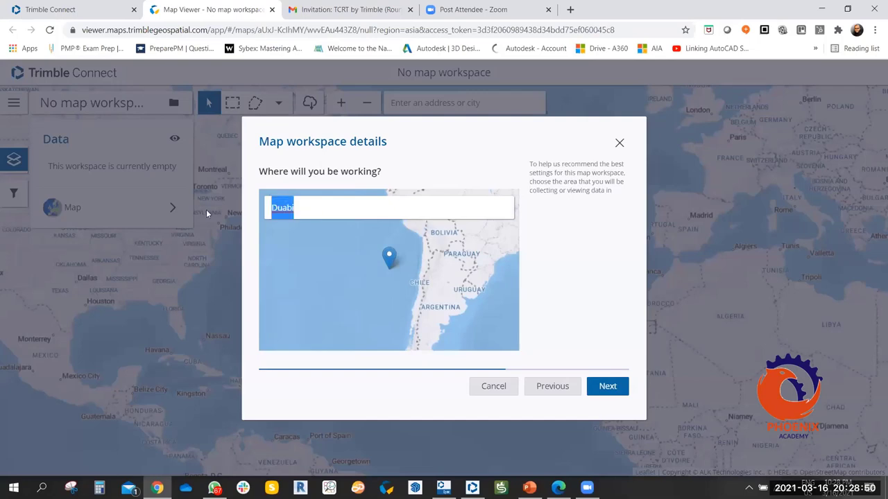
text(Dubai)
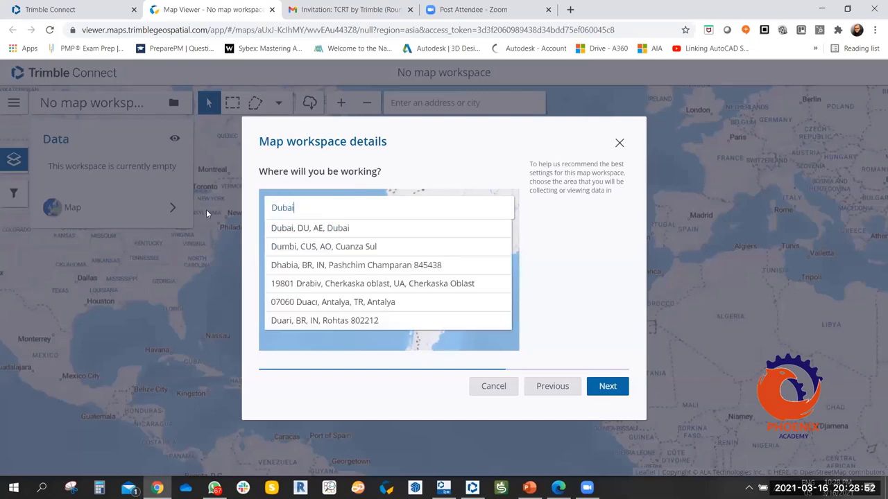
click(313, 229)
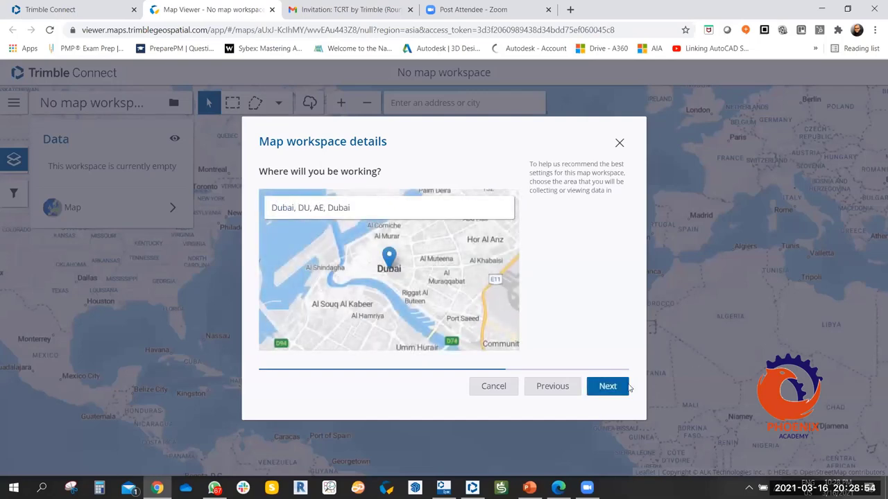
click(627, 387)
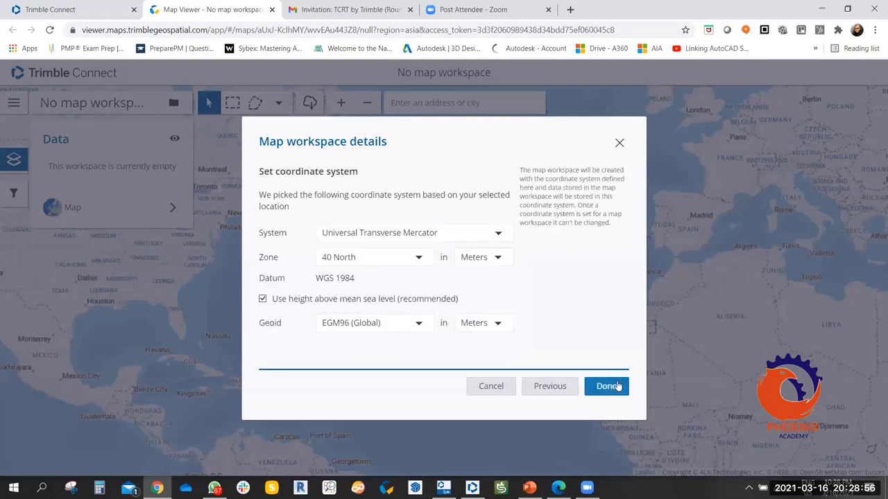
Choose Geographic (Latitude/Longitude) coordinates, keep feature heights in Meters, and finish the workspace.
click(505, 237)
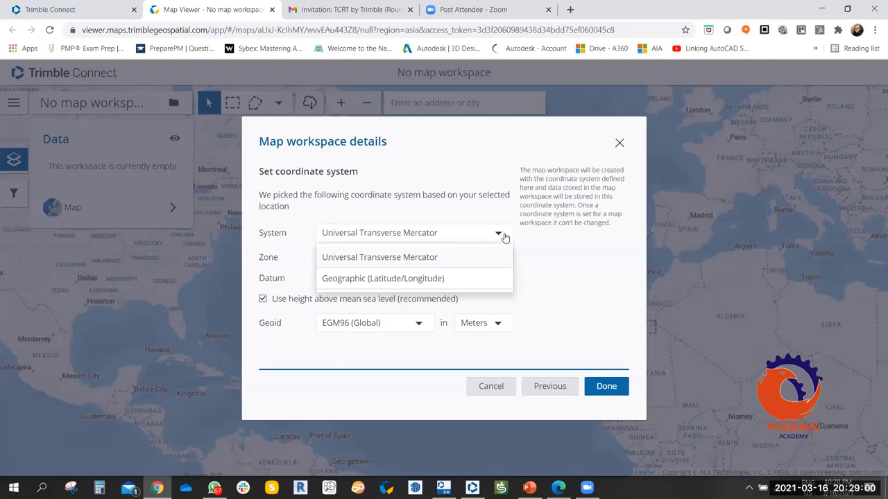
click(423, 279)
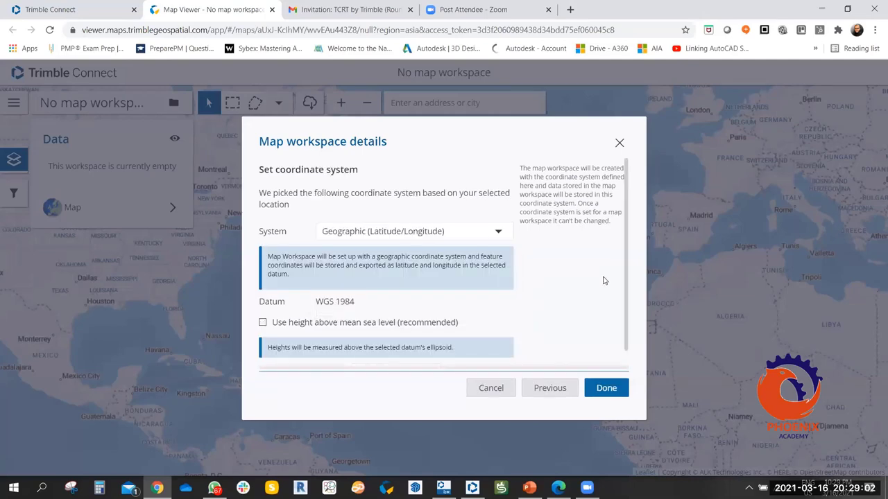
scroll(368, 296, down, 1)
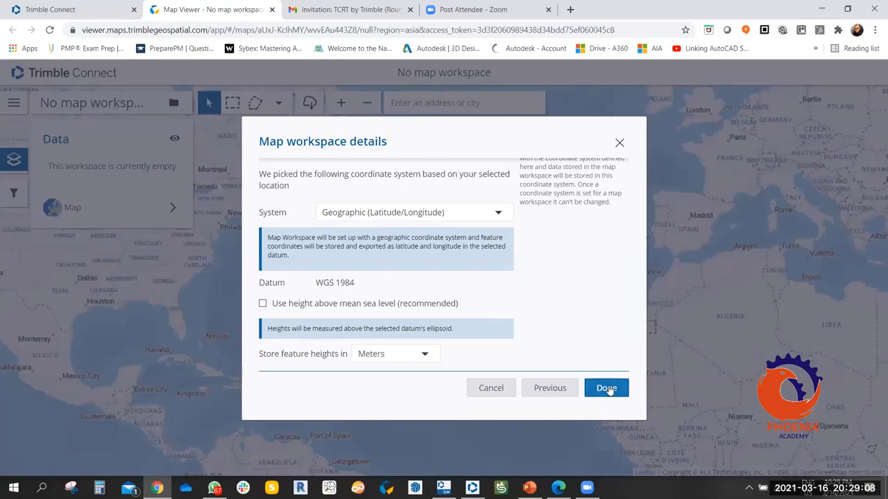
click(426, 355)
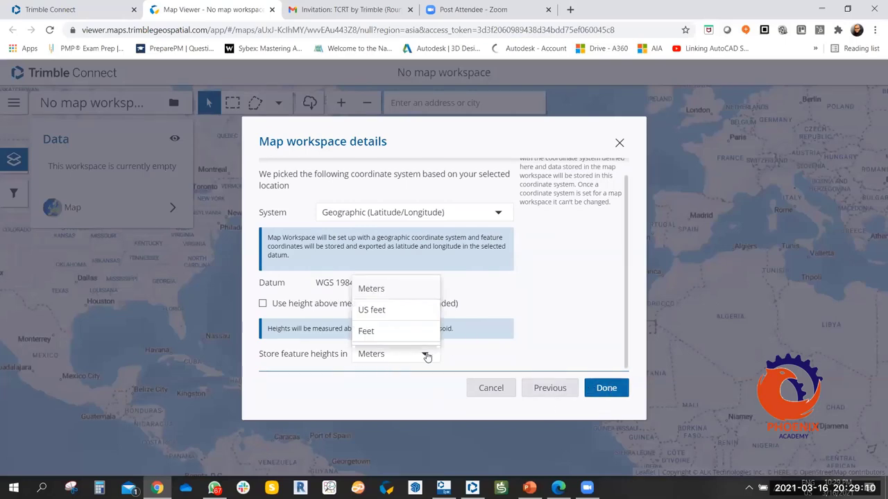
click(425, 355)
click(598, 387)
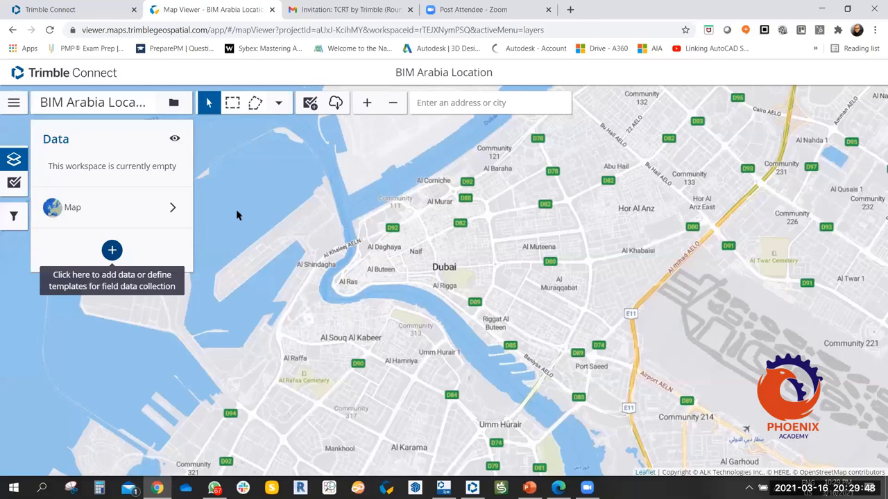
Create a new SketchUp model from the project Explorer and switch to its SketchUp for Web tab.
click(82, 6)
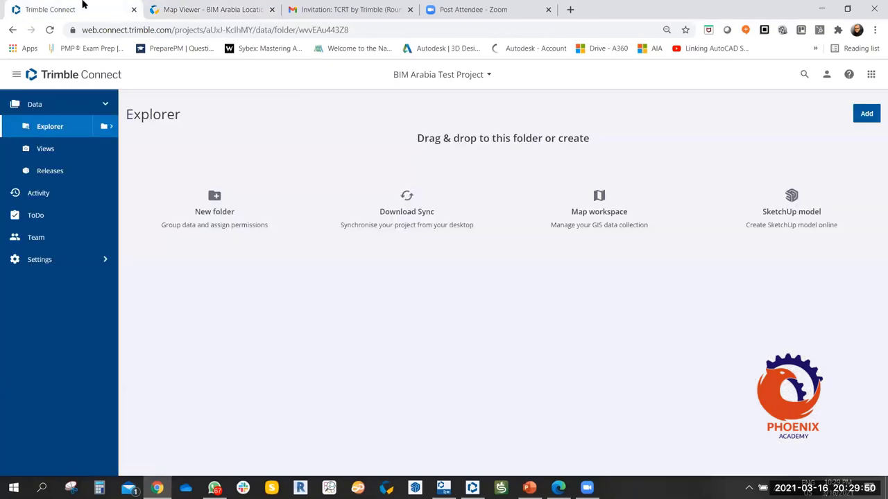
click(792, 203)
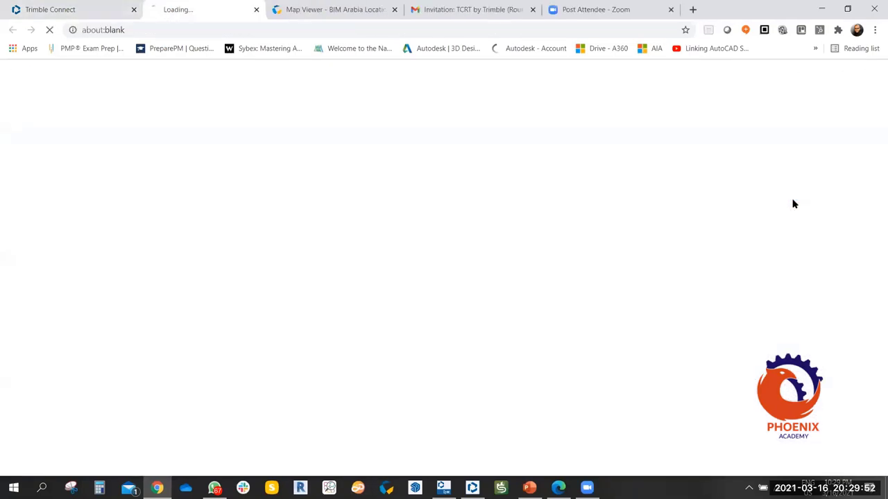
click(87, 13)
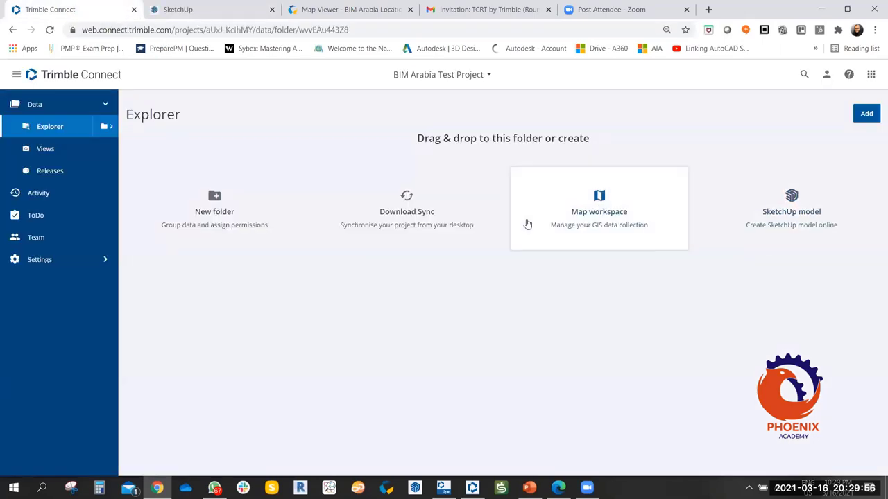
click(208, 10)
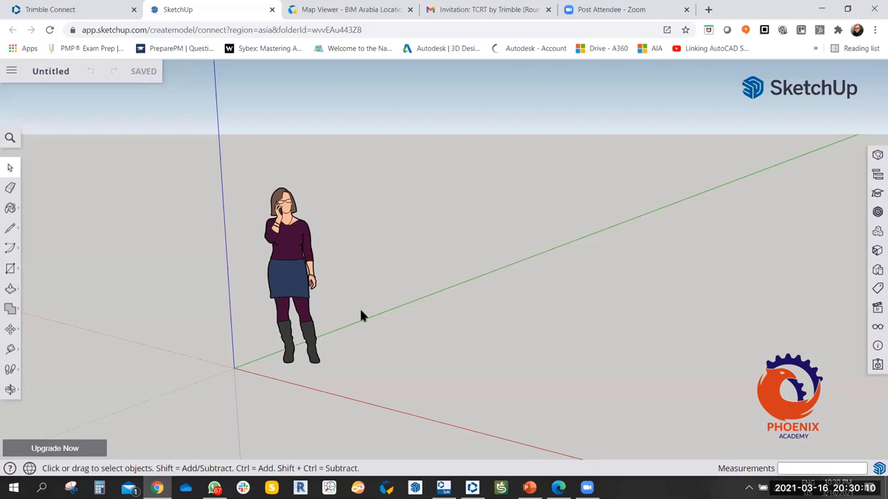
middle_drag(372, 284, 229, 166)
Draw a rectangle on the ground with the Rectangle tool.
click(11, 268)
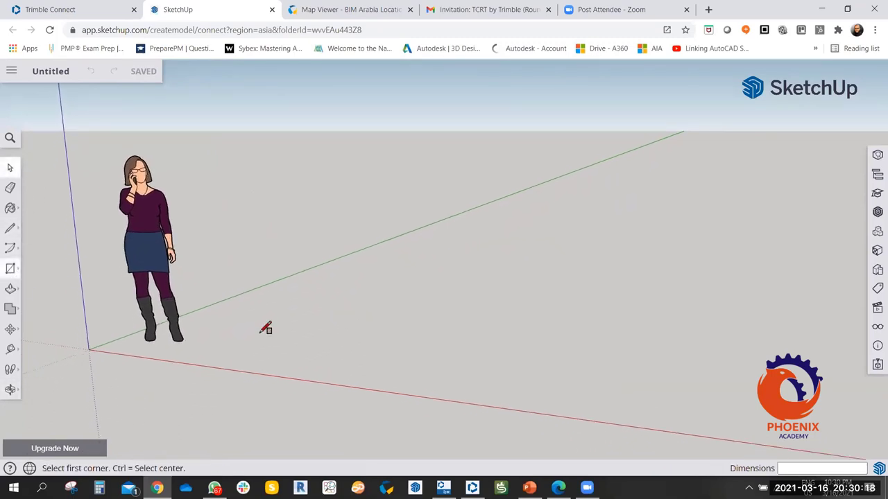
click(258, 337)
click(571, 270)
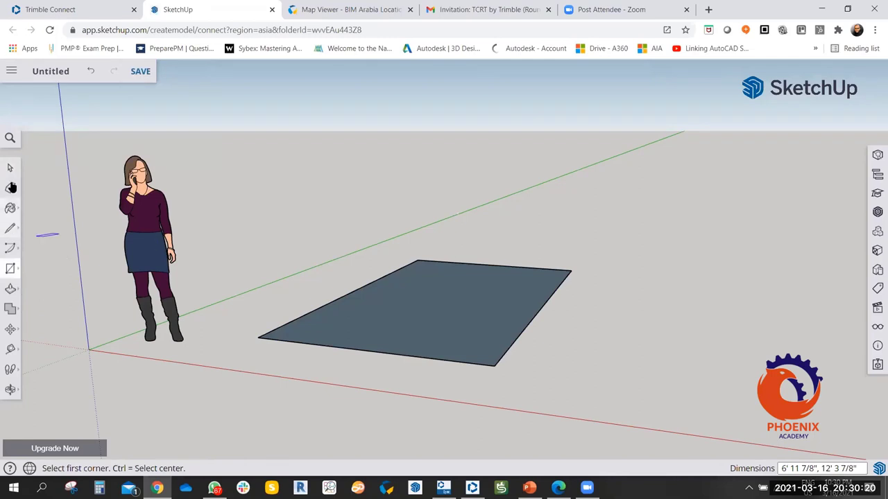
Push/Pull the rectangle up into a 2 1/2" thick slab and orbit to inspect it.
click(11, 288)
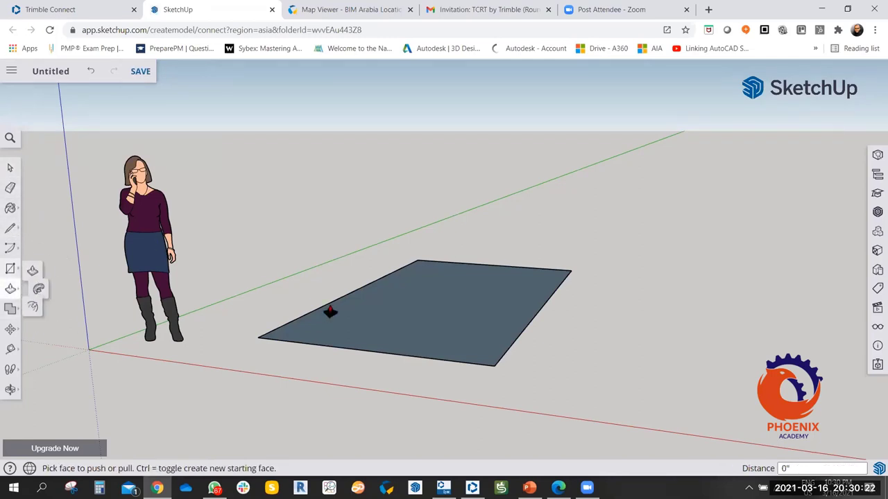
click(333, 313)
click(359, 353)
scroll(377, 335, up, 3)
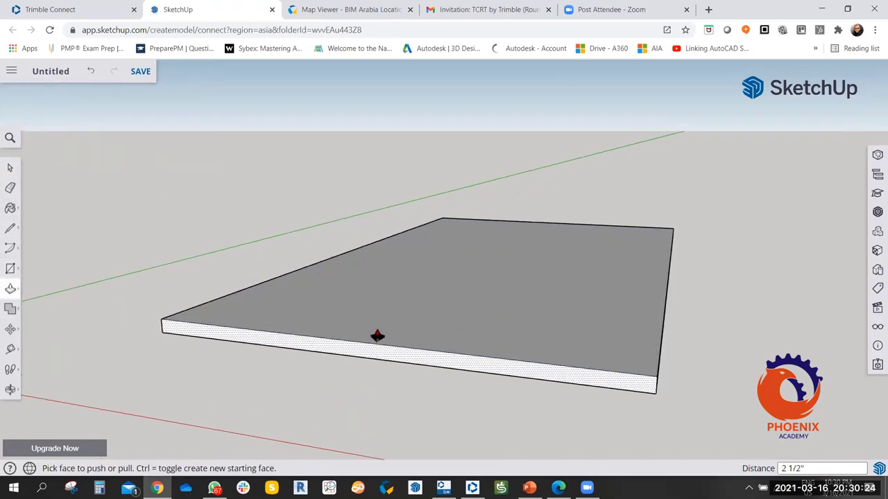
middle_drag(377, 335, 326, 291)
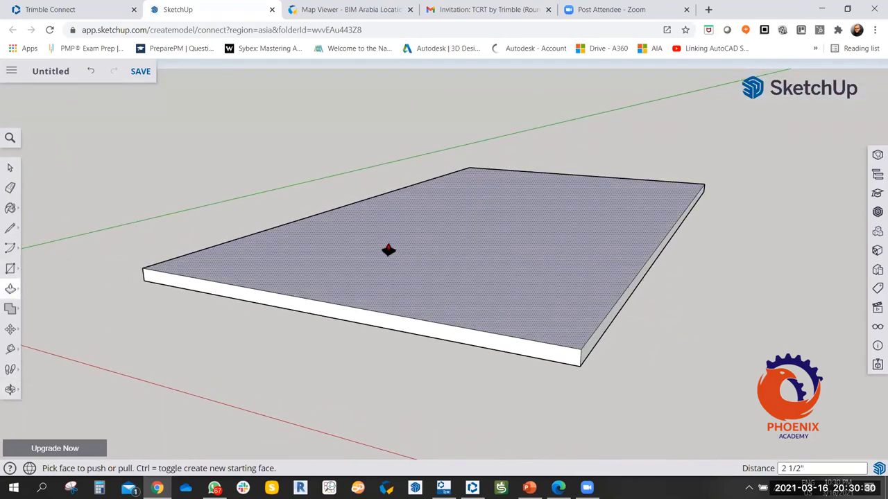
middle_drag(426, 261, 436, 249)
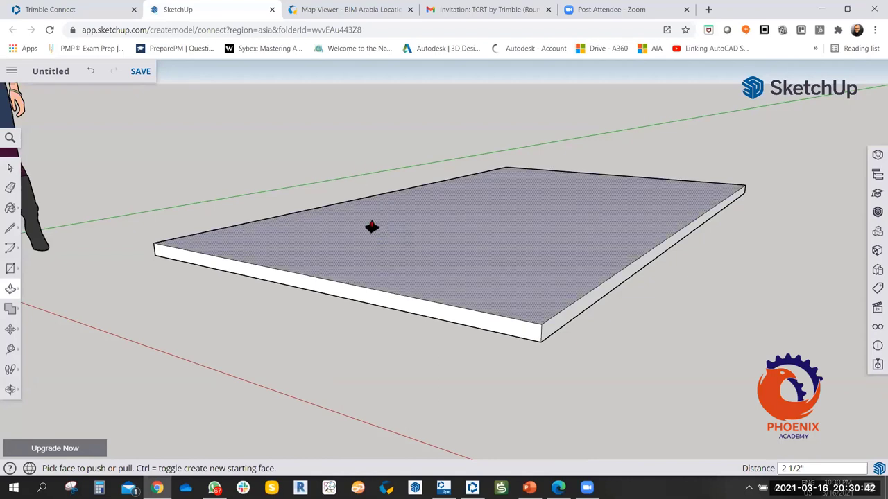
scroll(372, 227, down, 2)
middle_drag(386, 212, 399, 240)
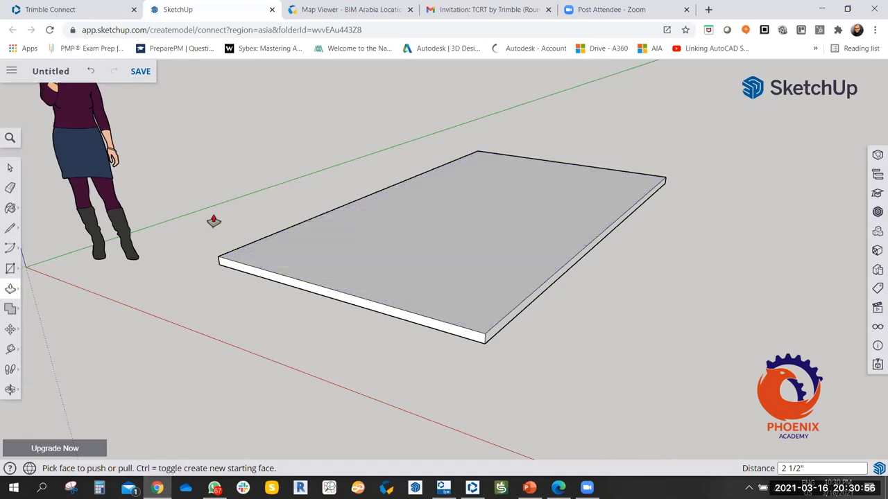
Offset the slab's top face to form an inner outline just inside its edges.
click(12, 249)
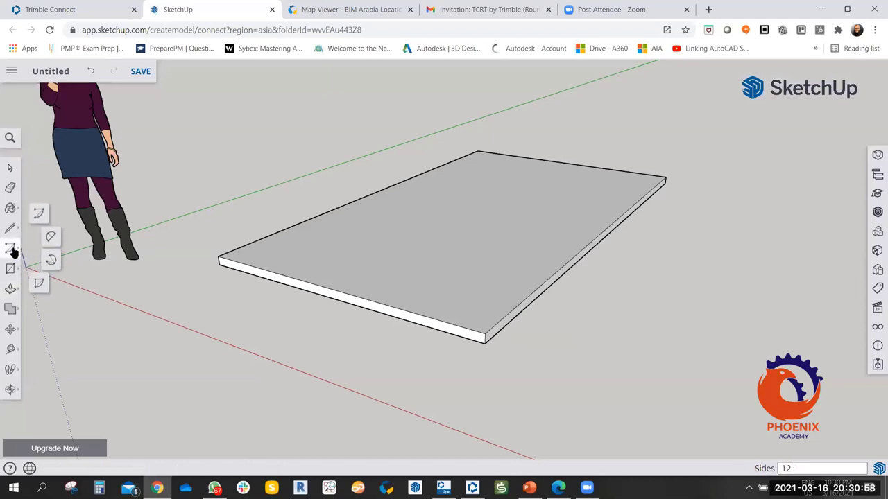
click(12, 290)
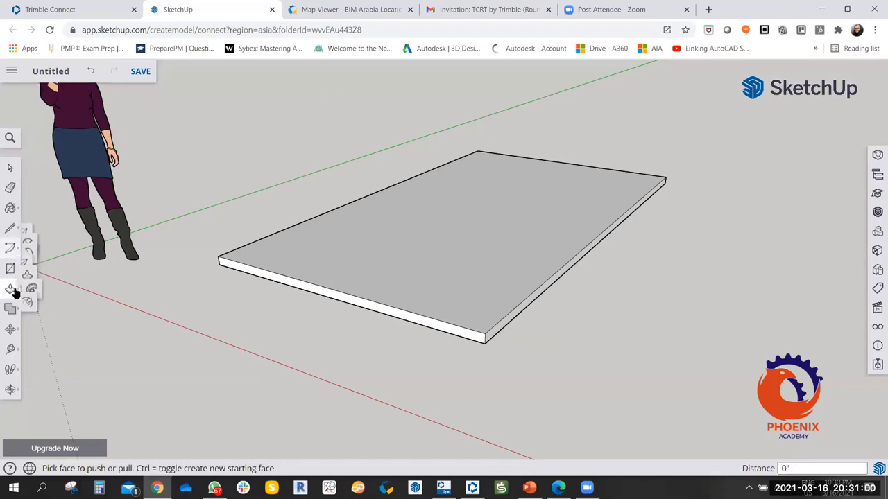
click(47, 289)
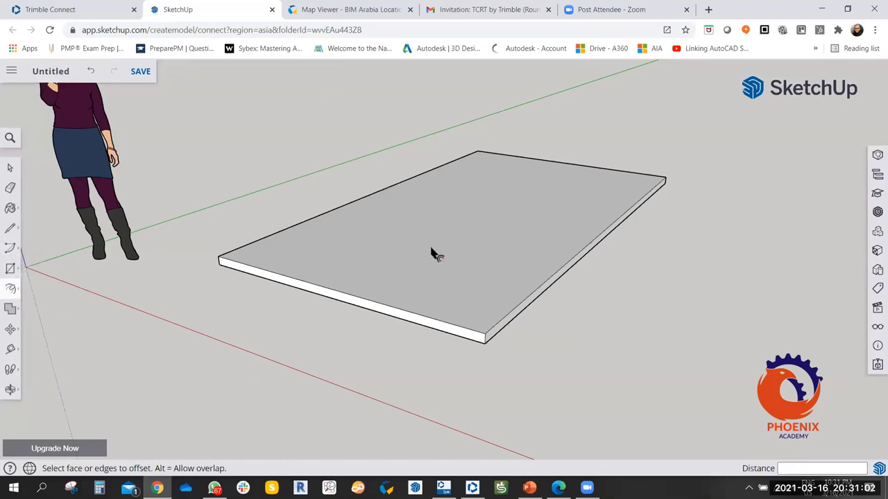
click(427, 247)
click(363, 202)
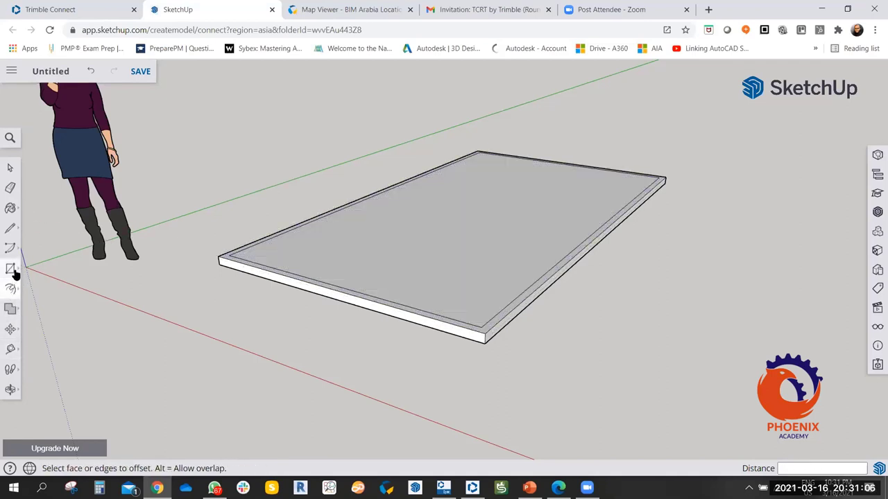
Push/Pull the inner face up into a 2' 9 1/4" tall box, then return to Trimble Connect.
click(11, 294)
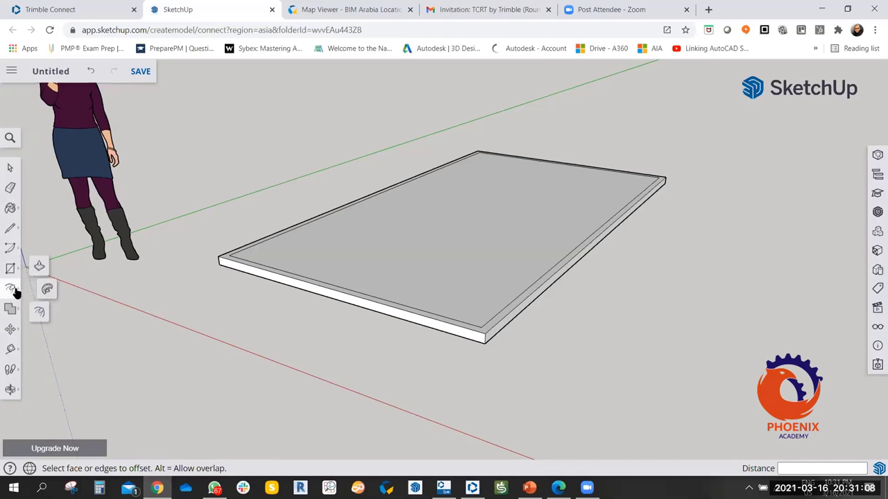
click(33, 285)
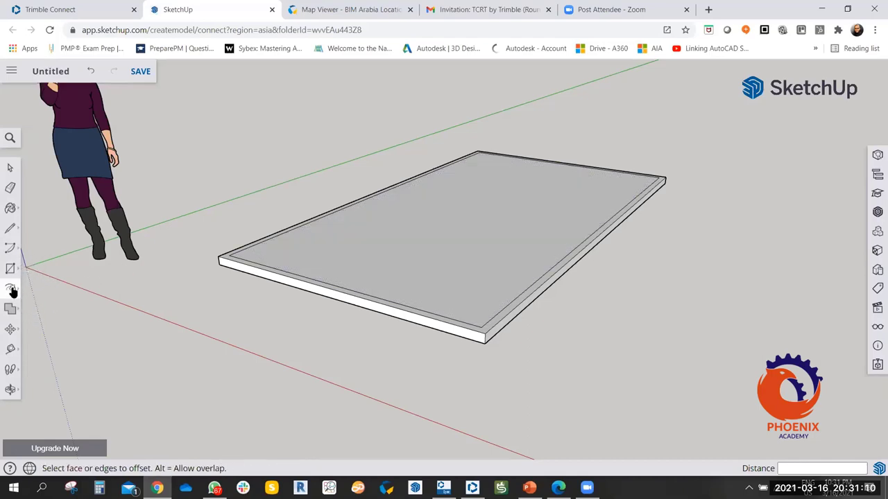
click(12, 291)
click(42, 269)
drag(378, 252, 428, 222)
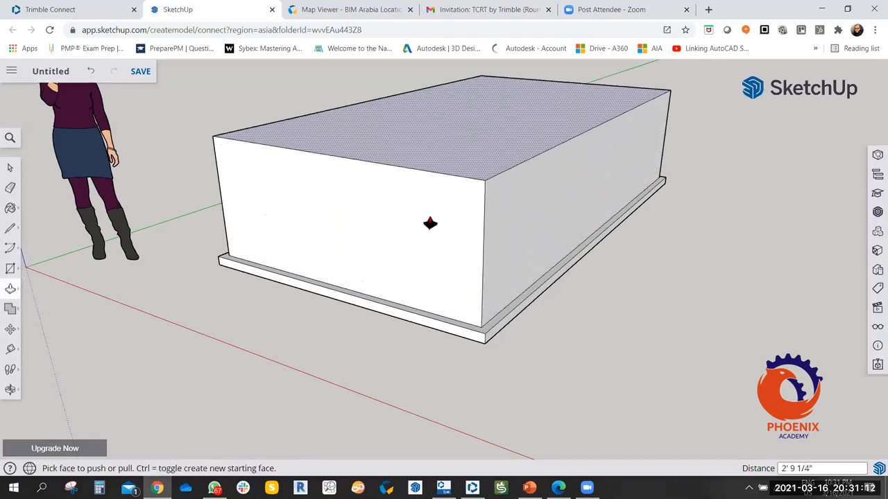
middle_drag(543, 252, 553, 302)
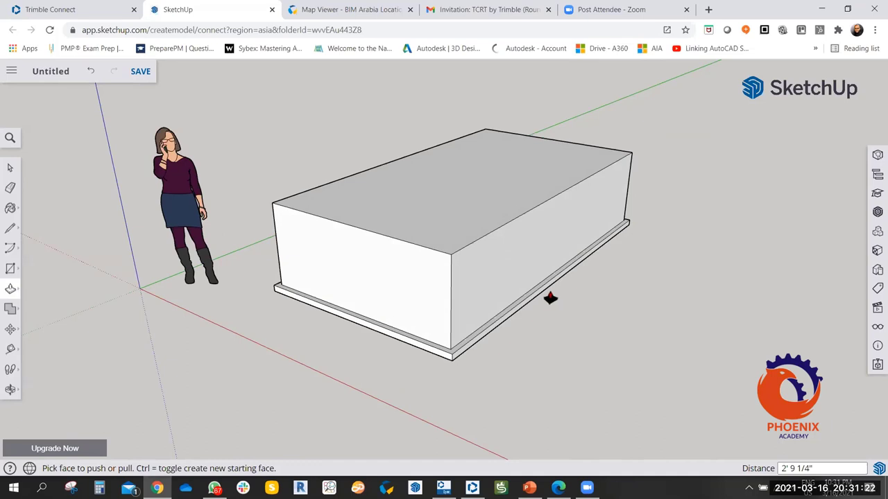
middle_drag(305, 322, 306, 325)
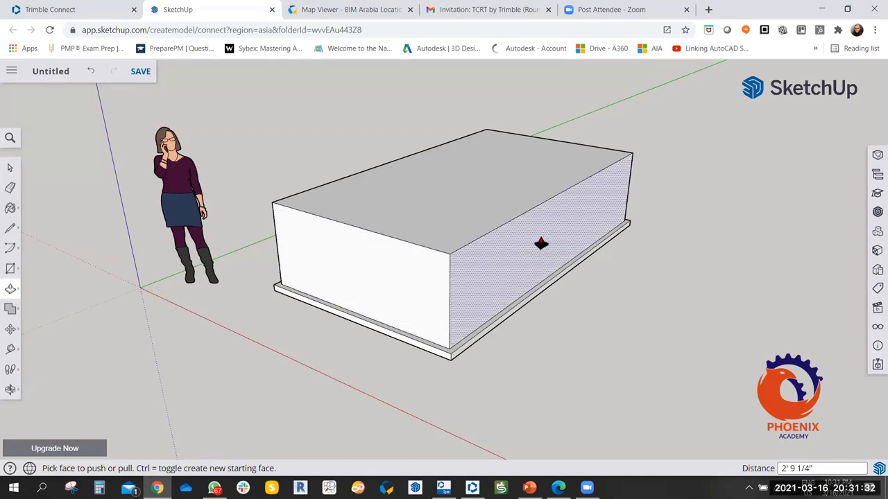
middle_drag(612, 264, 582, 285)
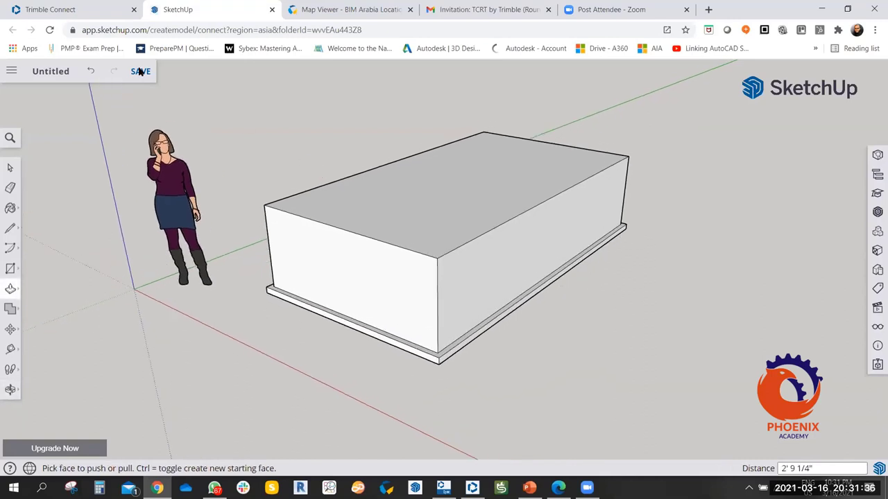
click(84, 11)
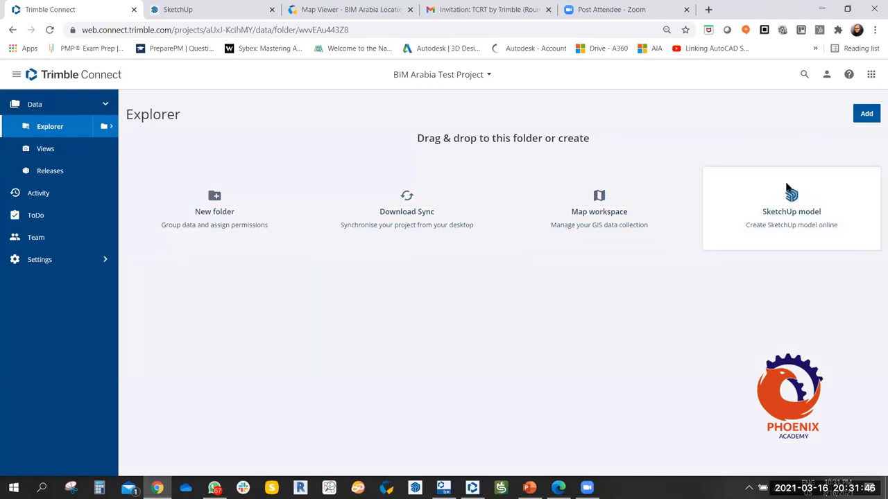
Open the Add dropdown showing Create folder, Create 3D model, Create map workspace and Upload files.
click(865, 119)
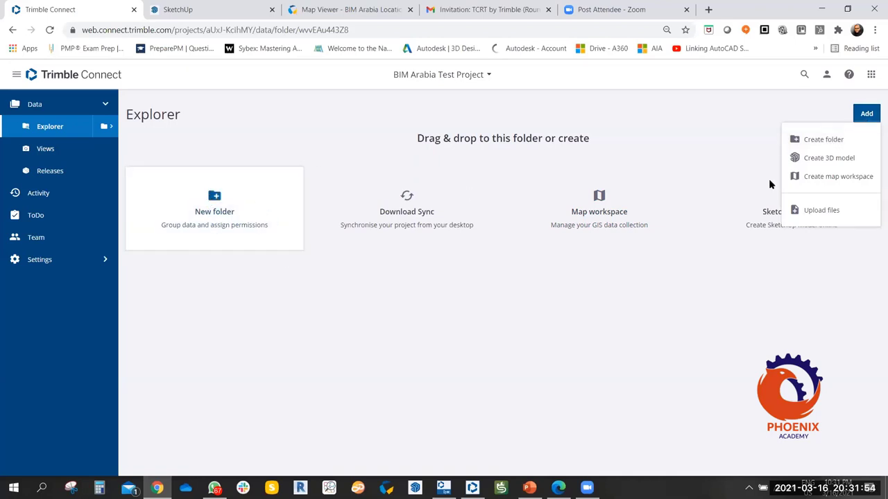
click(875, 174)
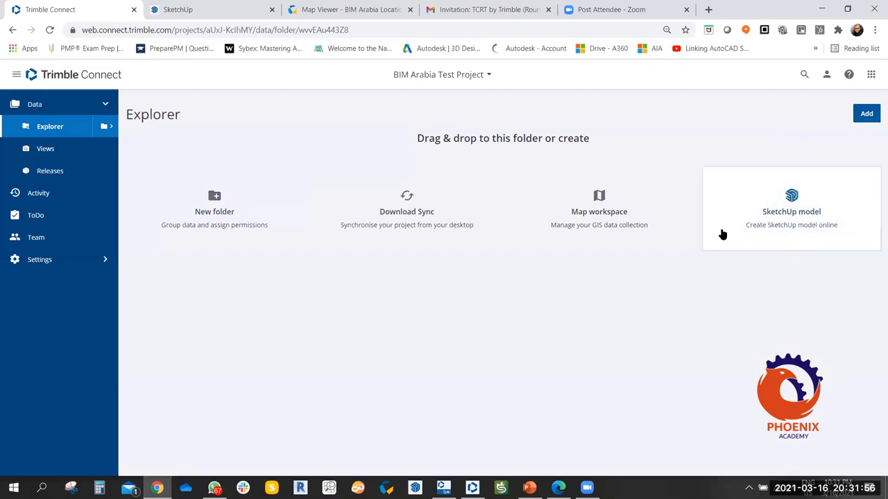
click(871, 113)
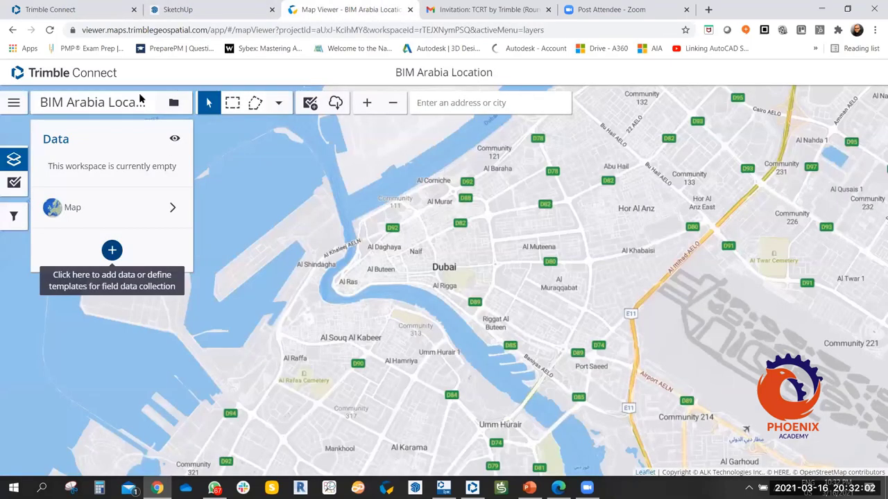
click(98, 9)
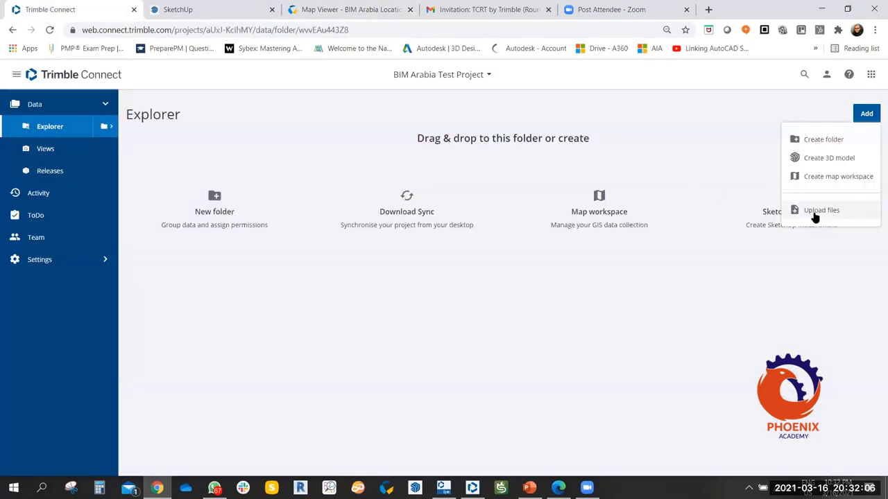
click(308, 314)
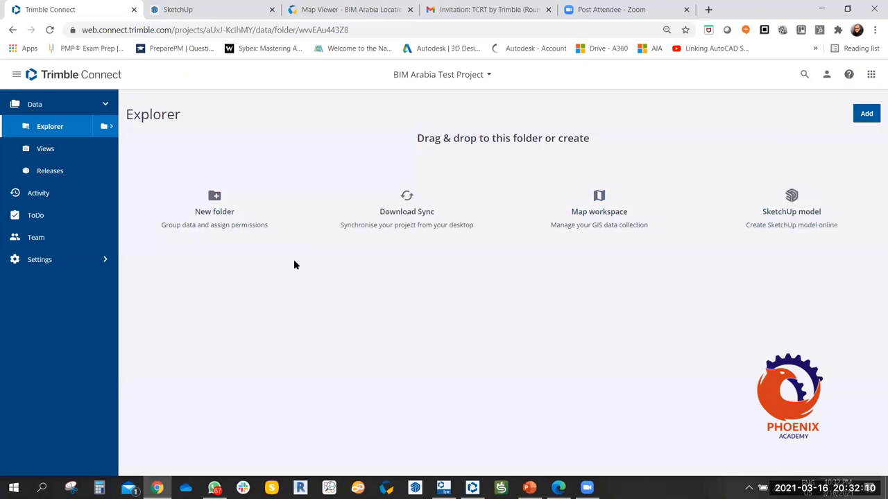
click(862, 117)
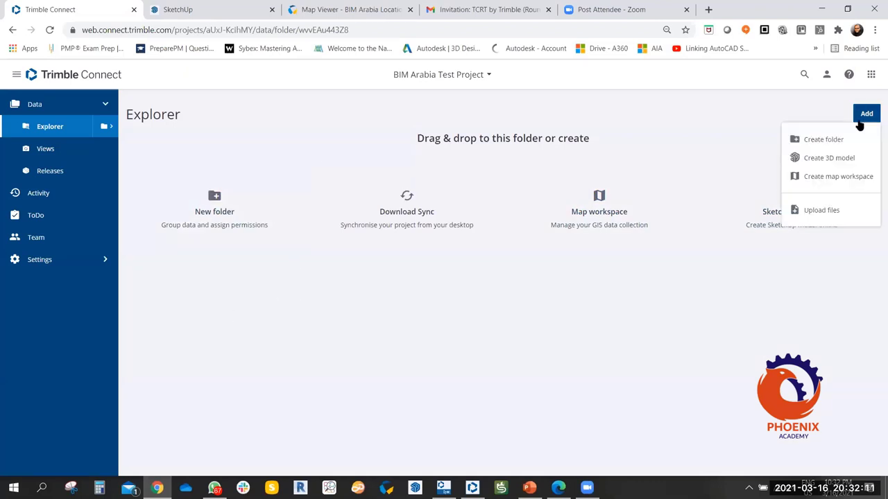
Start an Upload files and try dragging a desktop file onto the upload area.
click(817, 211)
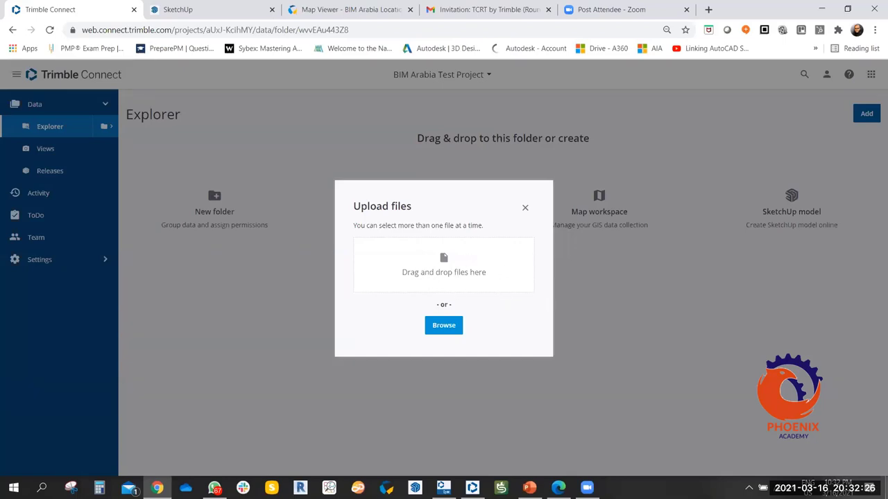
key(super+d)
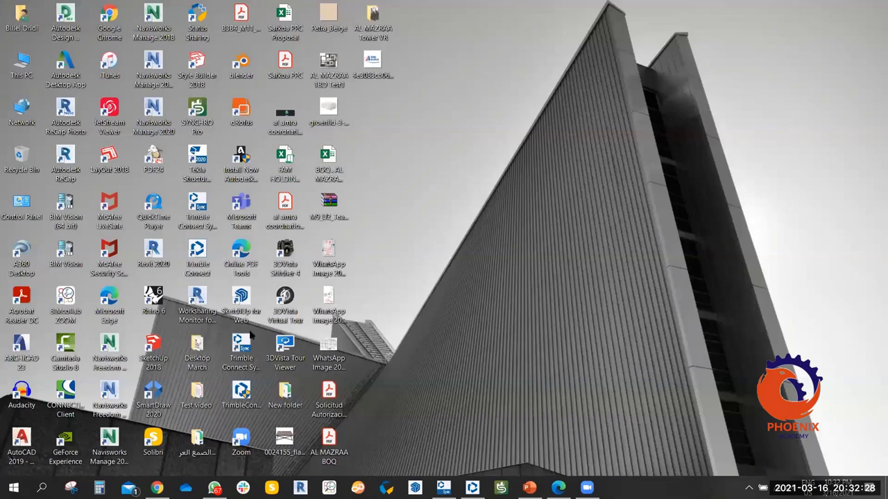
drag(372, 66, 644, 382)
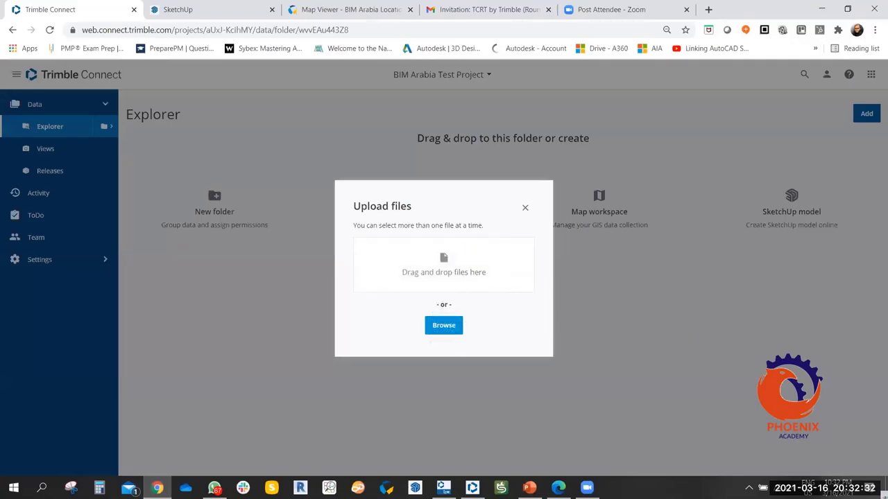
key(super+d)
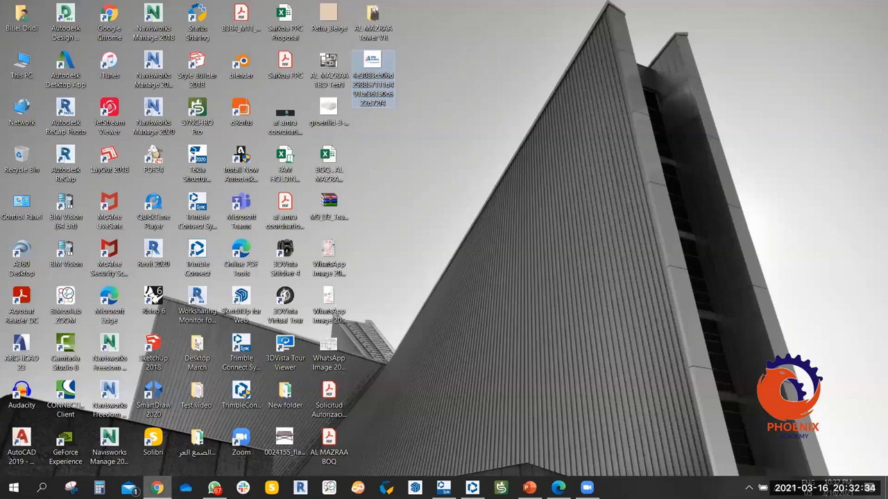
key(super+d)
Cancel the file browse and close the upload window, then start a new folder.
click(444, 325)
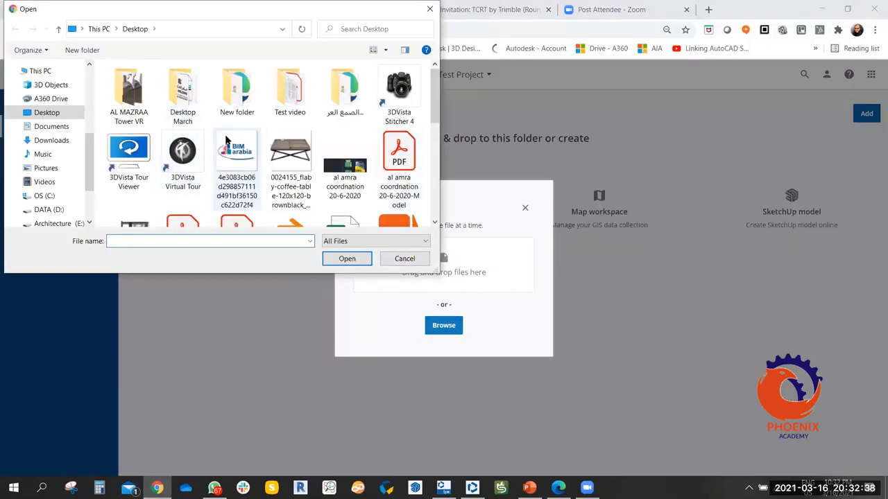
scroll(211, 149, down, 3)
scroll(213, 152, up, 3)
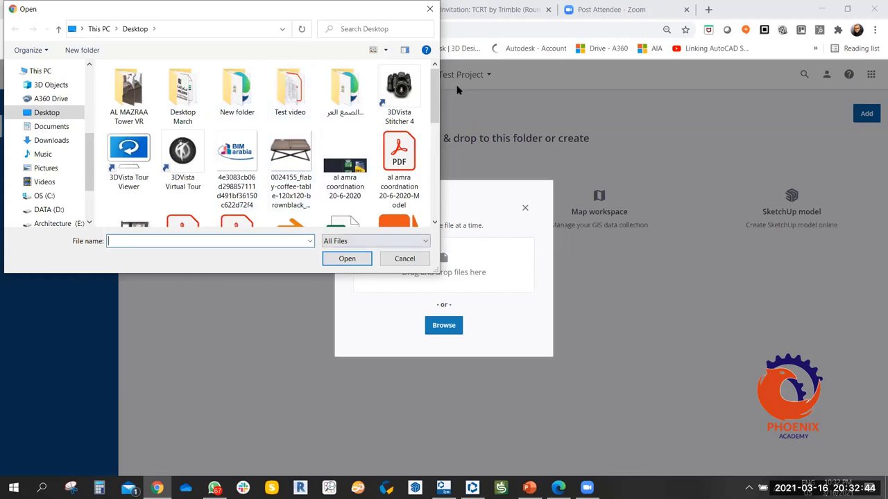
click(408, 259)
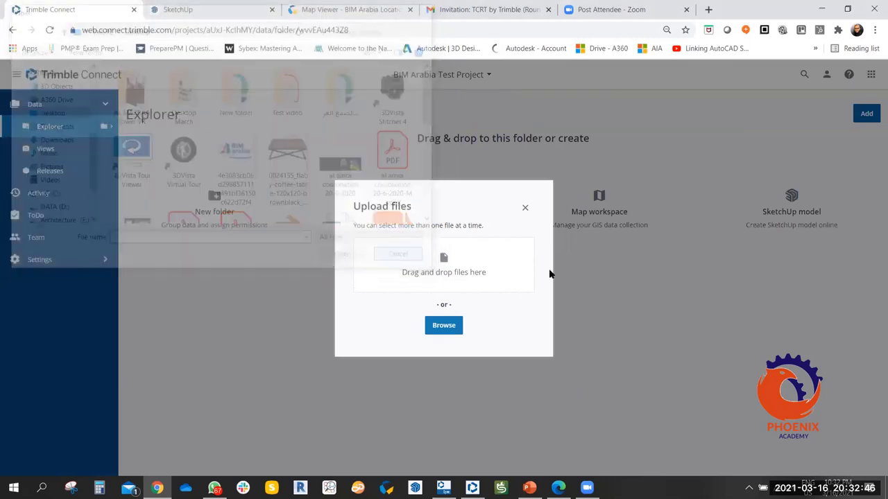
click(525, 209)
click(208, 200)
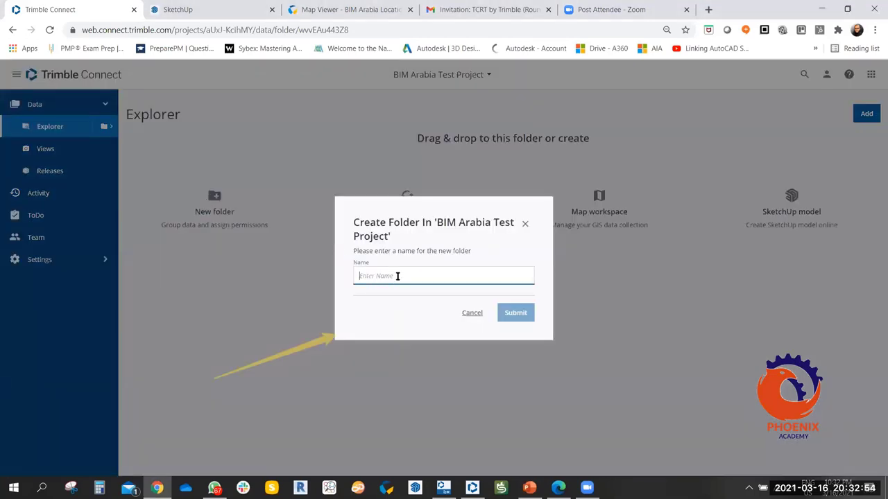
Name the new folder 'ISO 19650-2 Folder Structure' and submit it.
text(CD)
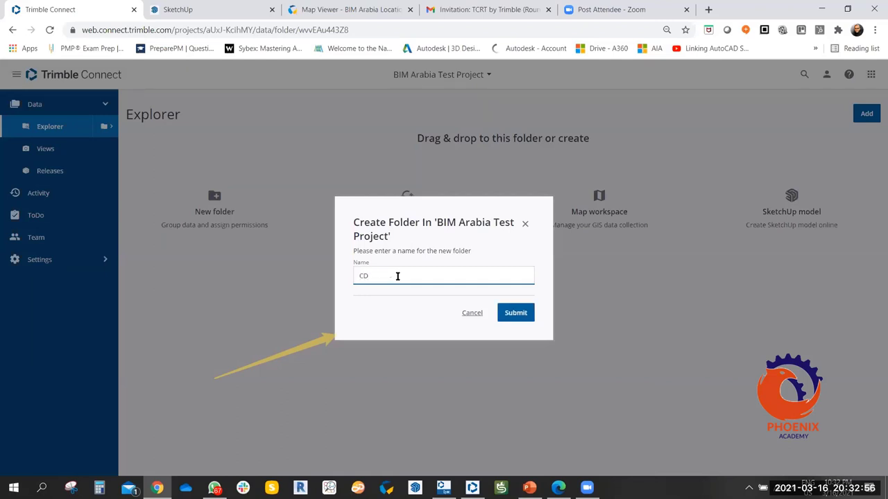
text(E Folder)
key(BackSpace)
key(BackSpace)
key(BackSpace)
key(BackSpace)
key(BackSpace)
key(BackSpace)
key(BackSpace)
key(BackSpace)
key(BackSpace)
text(ISO 19650-2Folder Structure)
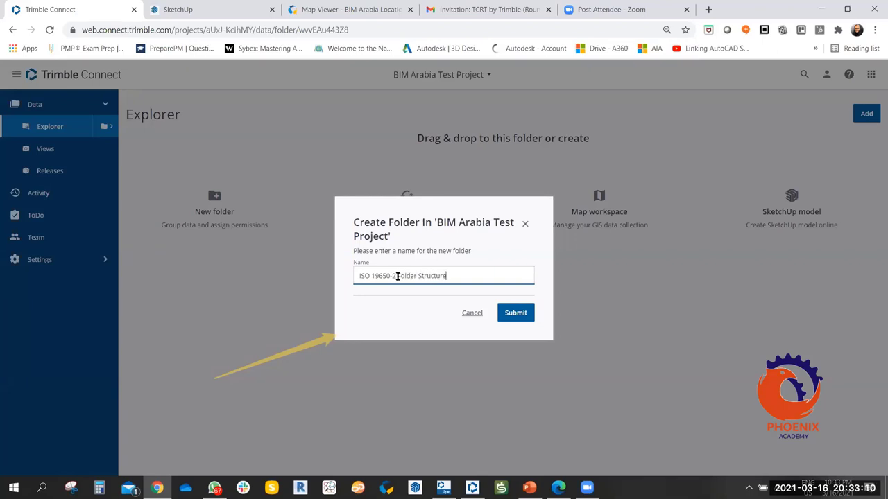
click(395, 276)
click(524, 315)
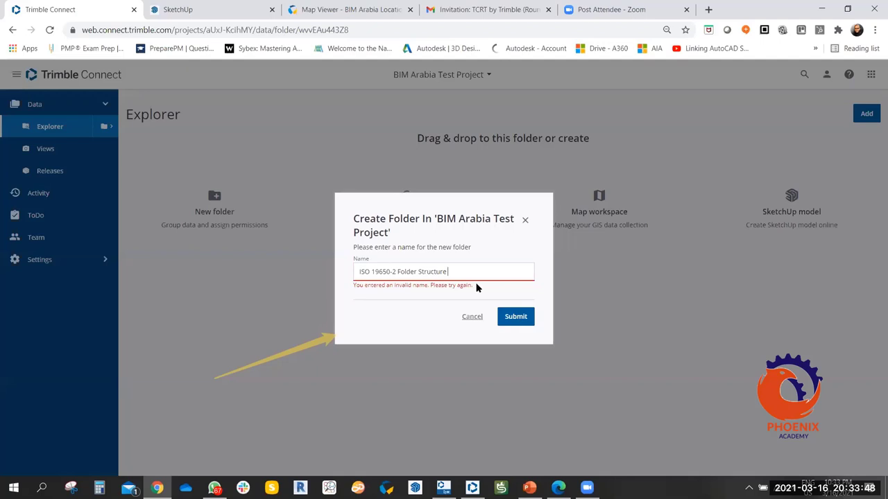
key(Return)
key(Return)
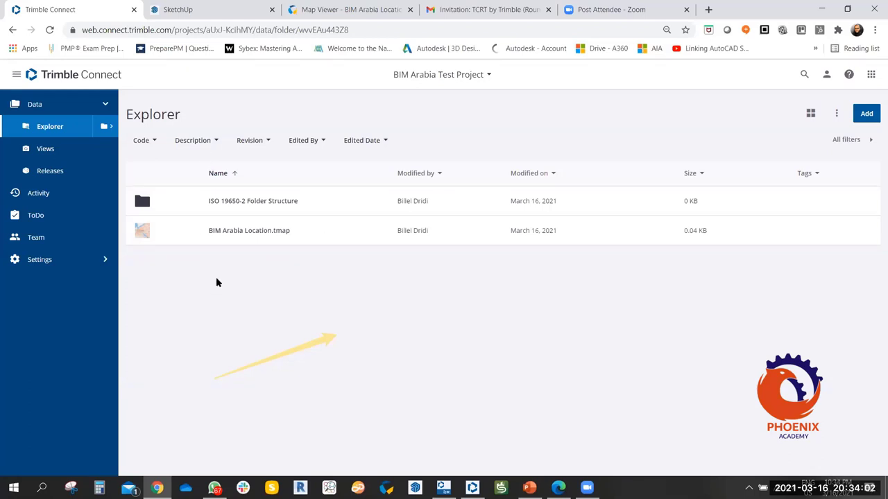
Close the Map Viewer and unsaved SketchUp tabs, then show BIM Arabia Location.tmap's details.
click(410, 10)
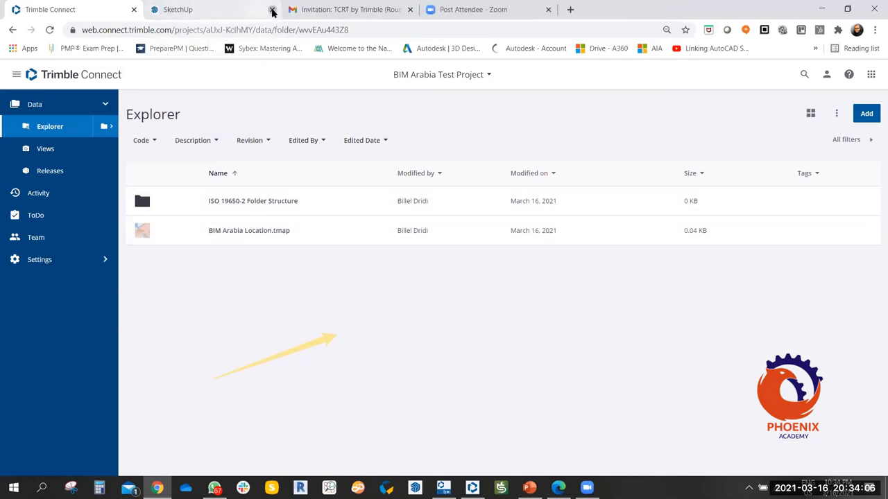
click(272, 10)
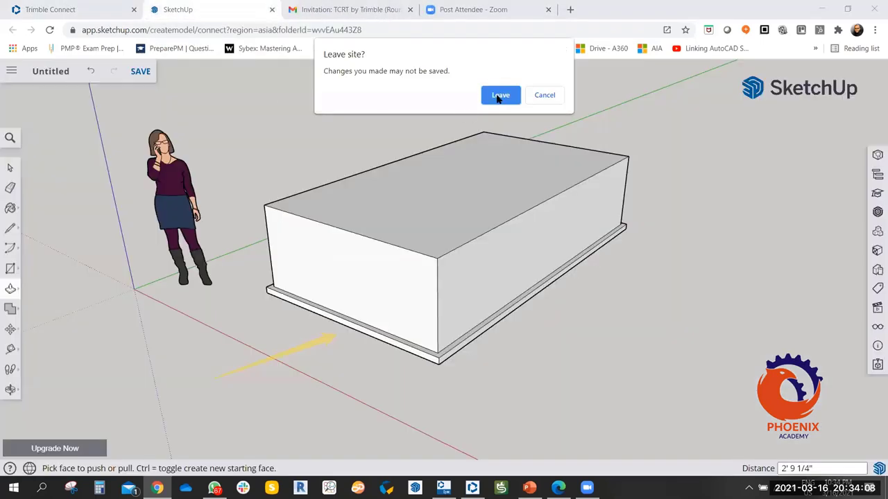
click(499, 95)
click(250, 230)
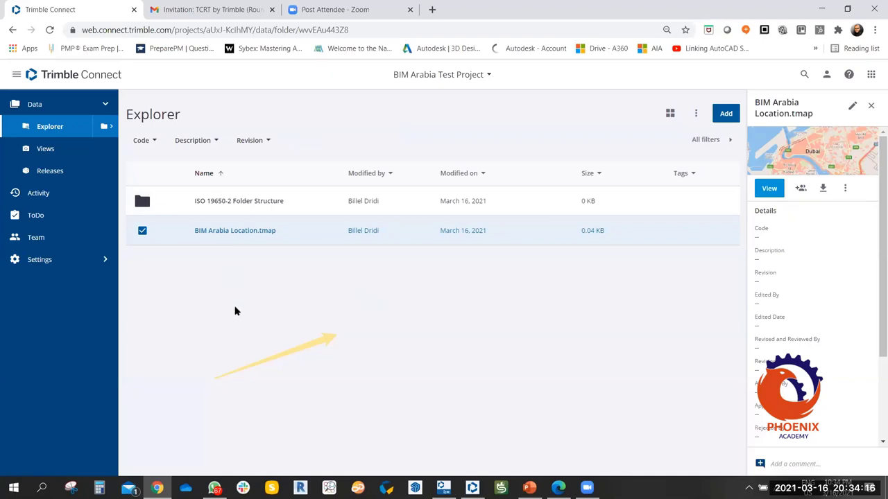
Deselect BIM Arabia Location.tmap to close its details panel and show the full Explorer list.
click(142, 231)
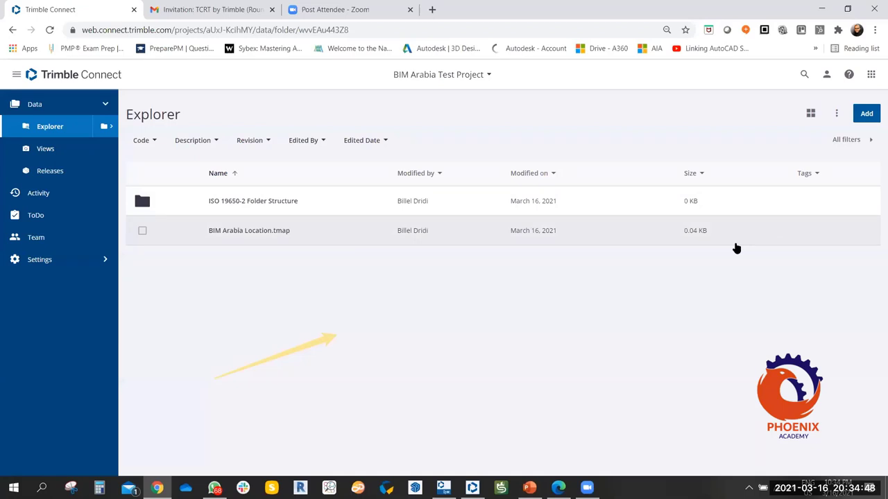
Upload the 0024155_flaby-coffee-table-120x120-brownblack_870 jpeg from the desktop into the BIM Arabia Test Project.
click(873, 116)
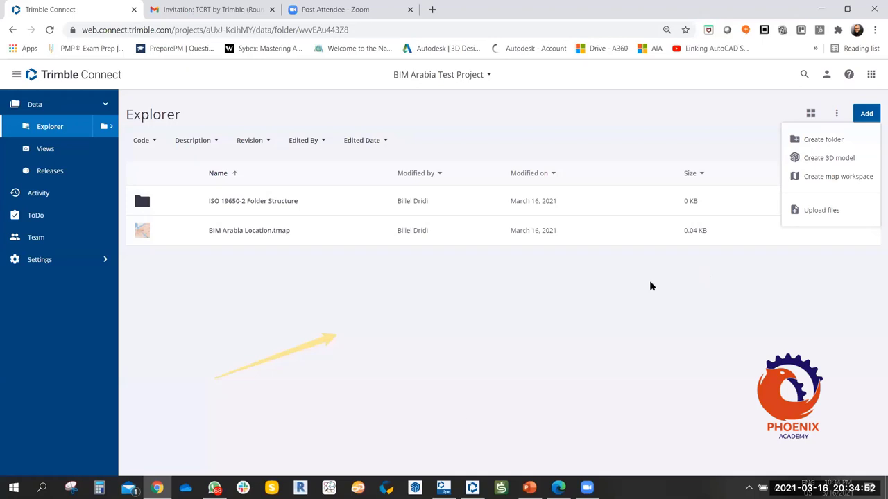
click(813, 210)
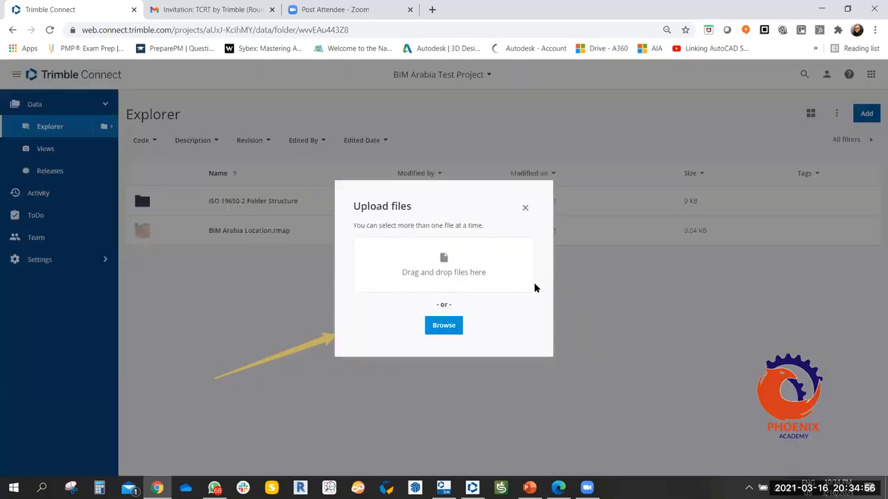
click(458, 327)
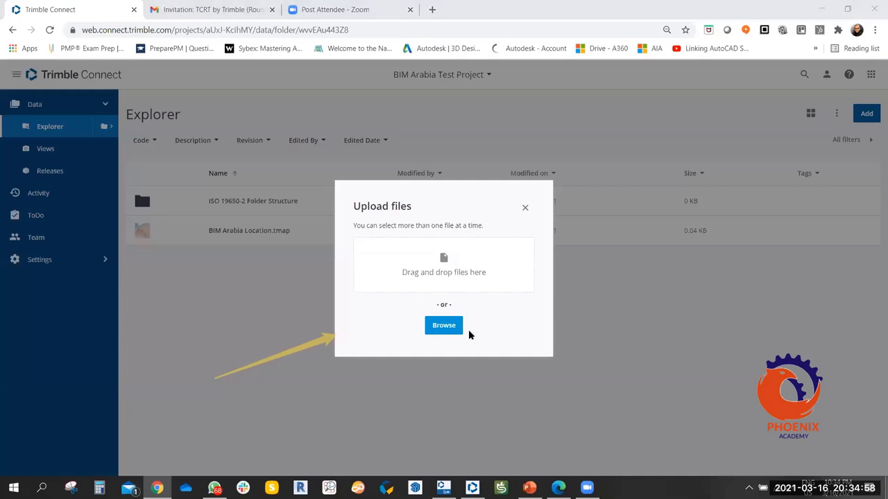
key(super+d)
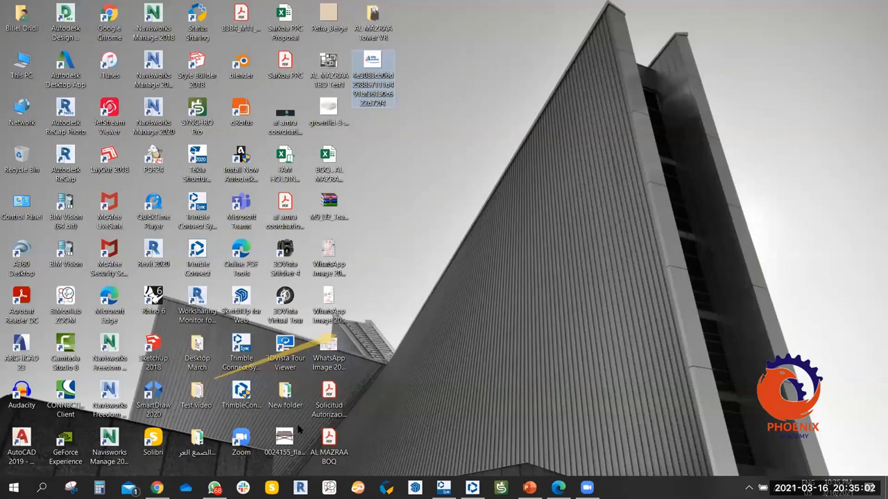
drag(284, 444, 478, 288)
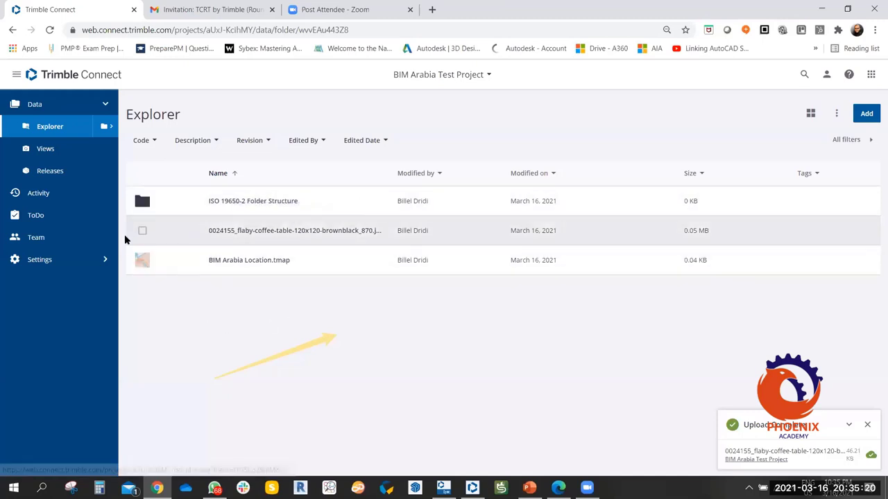
click(247, 233)
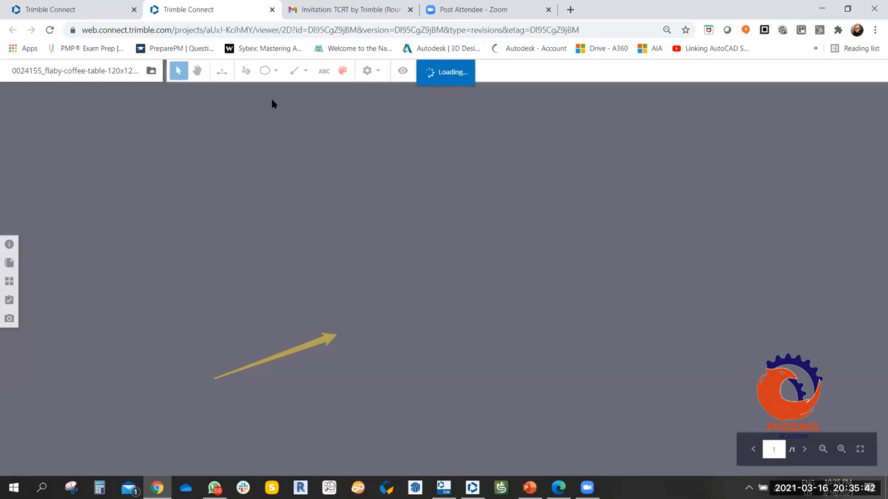
click(88, 14)
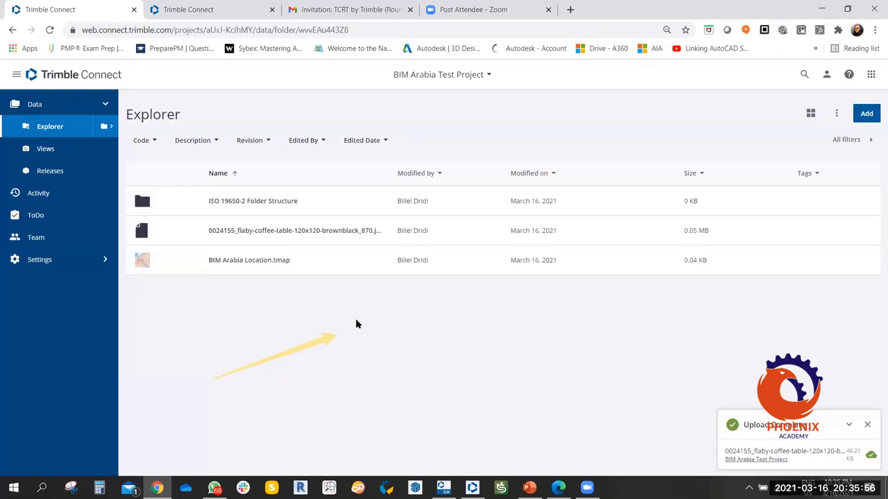
click(244, 10)
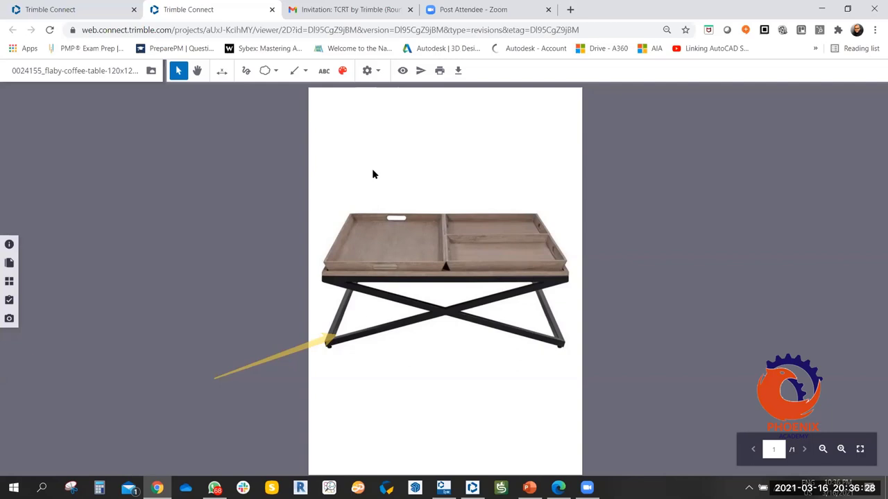
click(271, 9)
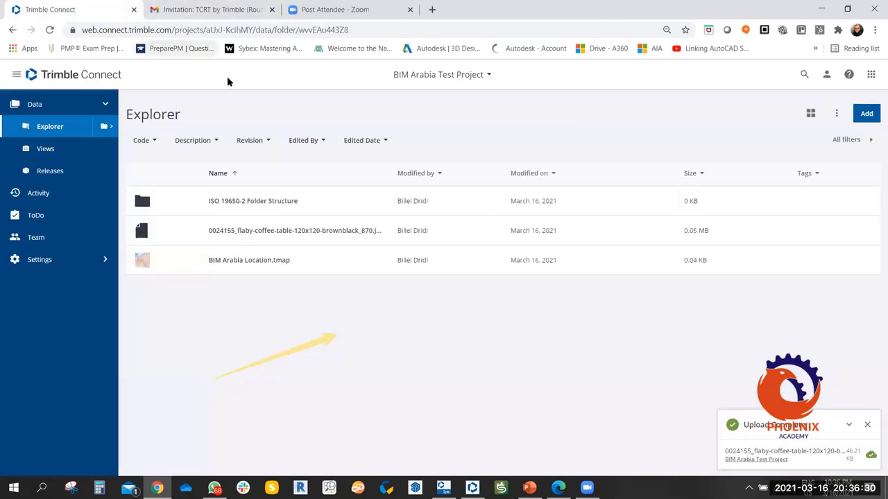
Dismiss the upload notice and delete the coffee-table jpeg, leaving the ISO 19650-2 folder and BIM Arabia Location.tmap.
click(868, 425)
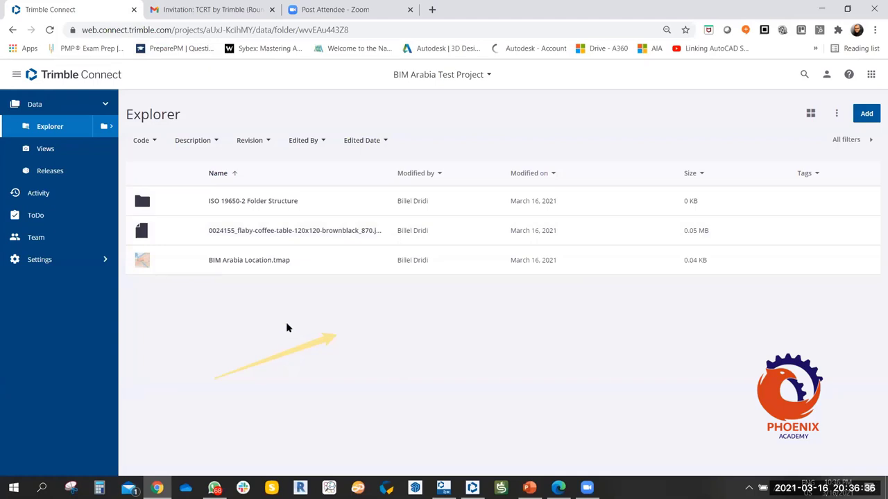
click(141, 232)
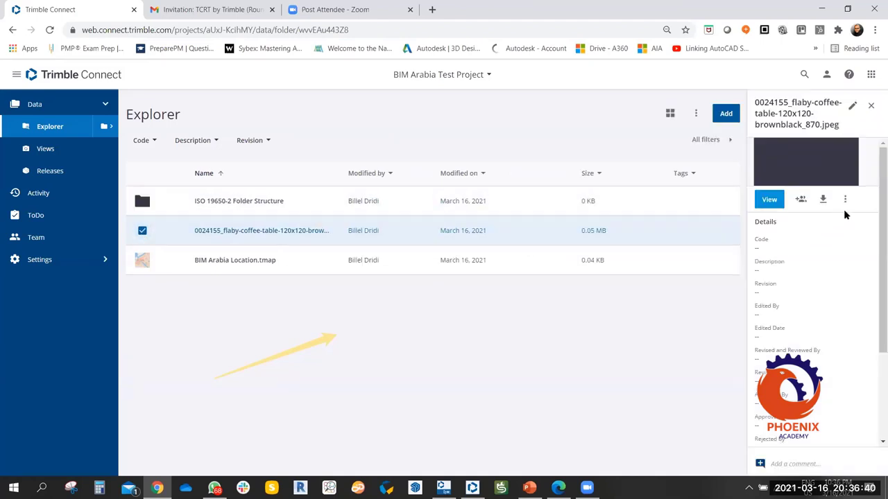
click(844, 199)
scroll(846, 312, down, 2)
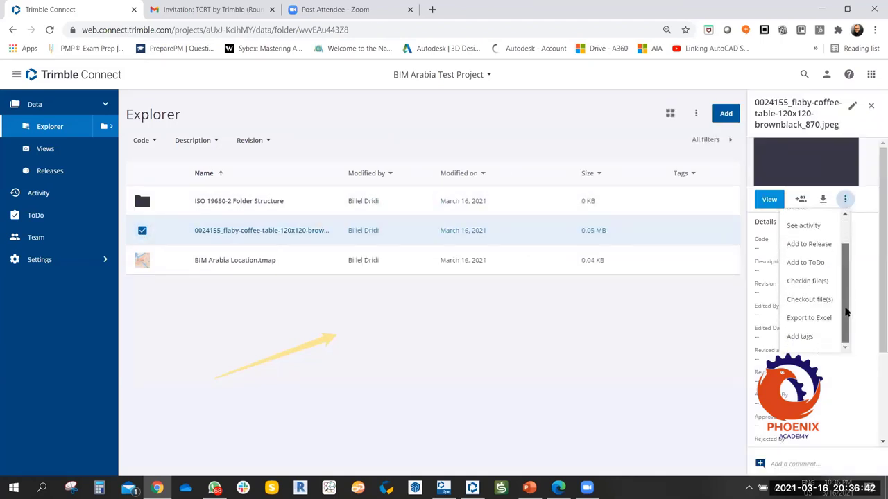
scroll(846, 312, up, 2)
click(800, 244)
click(509, 300)
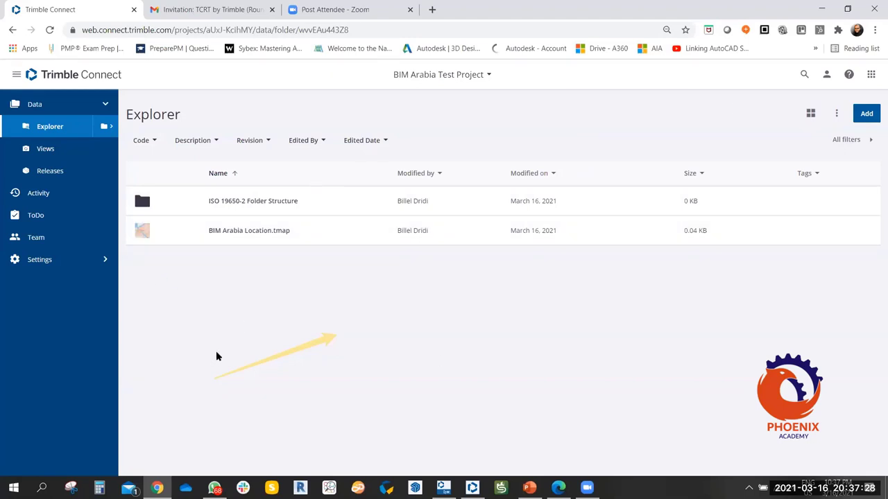
click(836, 114)
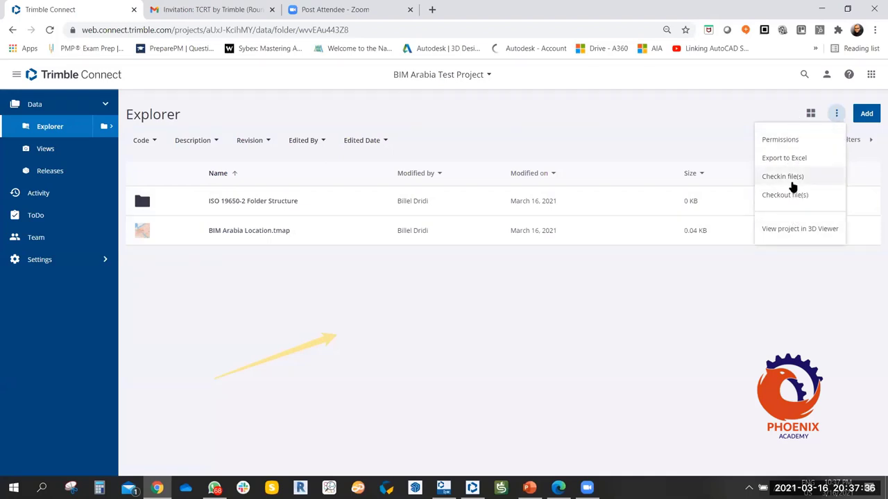
click(701, 143)
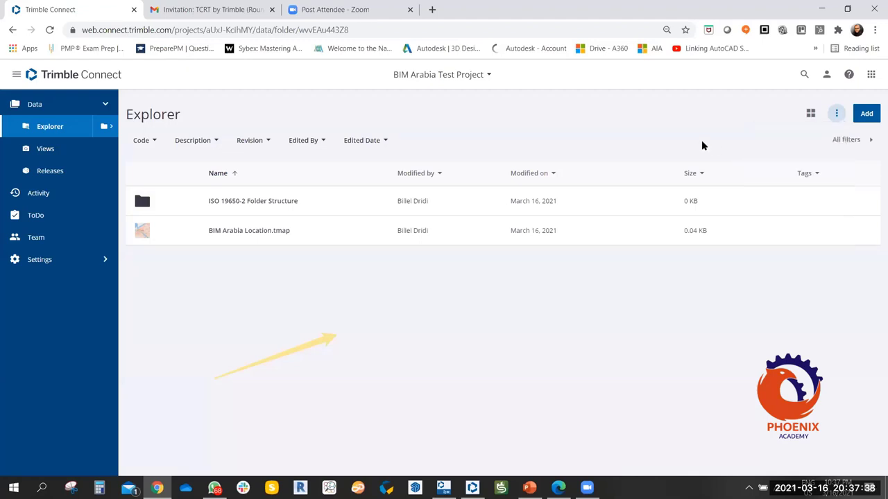
click(812, 115)
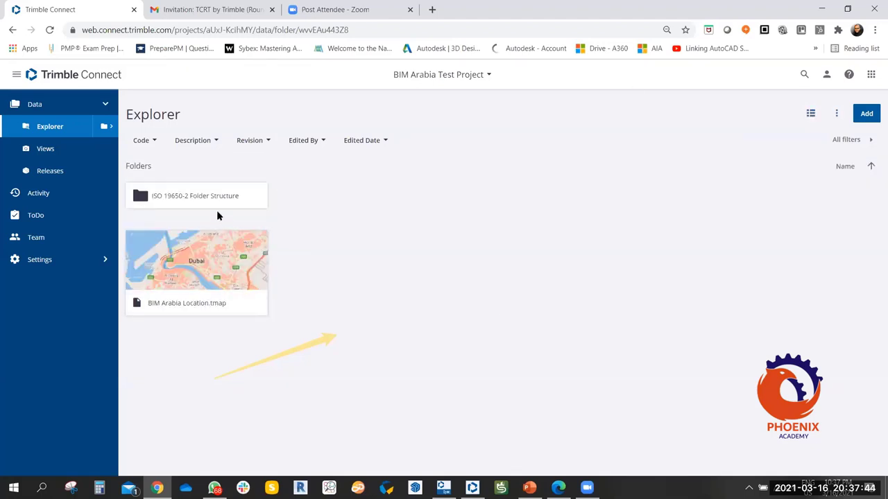
click(811, 114)
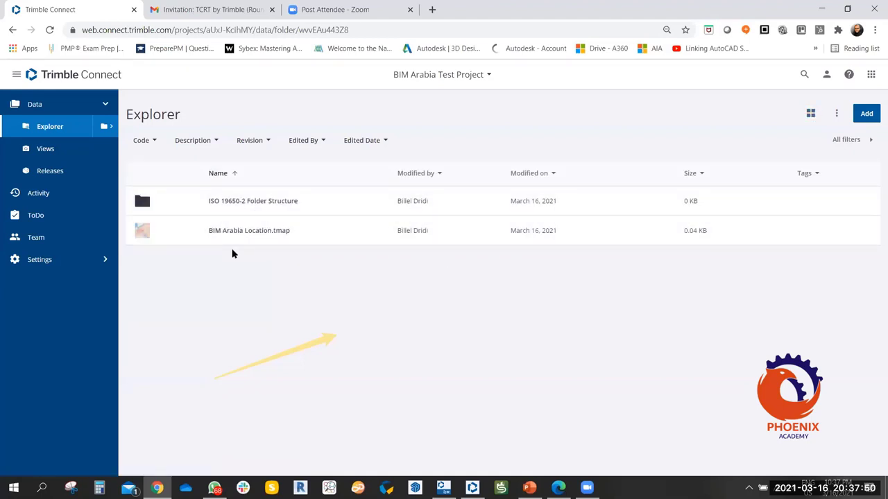
click(810, 113)
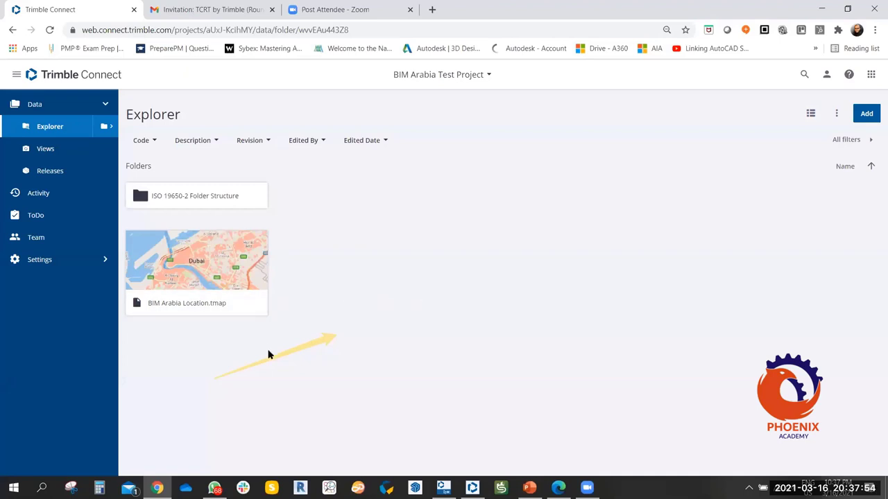
click(810, 113)
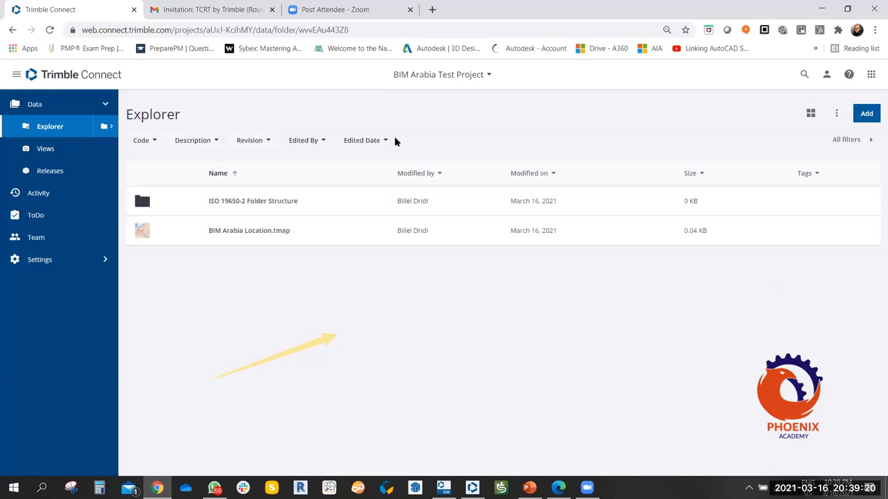
Review the file table column fields, then open Project Details for BIM Arabia Test Project.
click(817, 173)
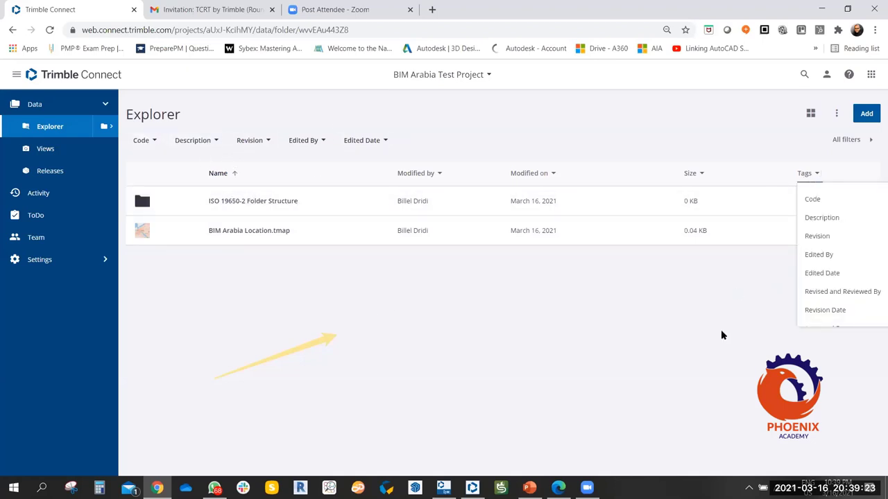
click(550, 321)
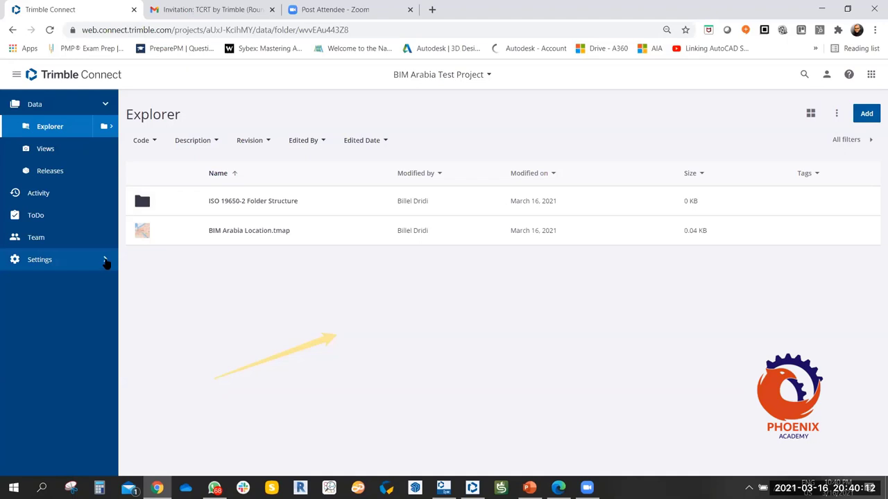
click(106, 260)
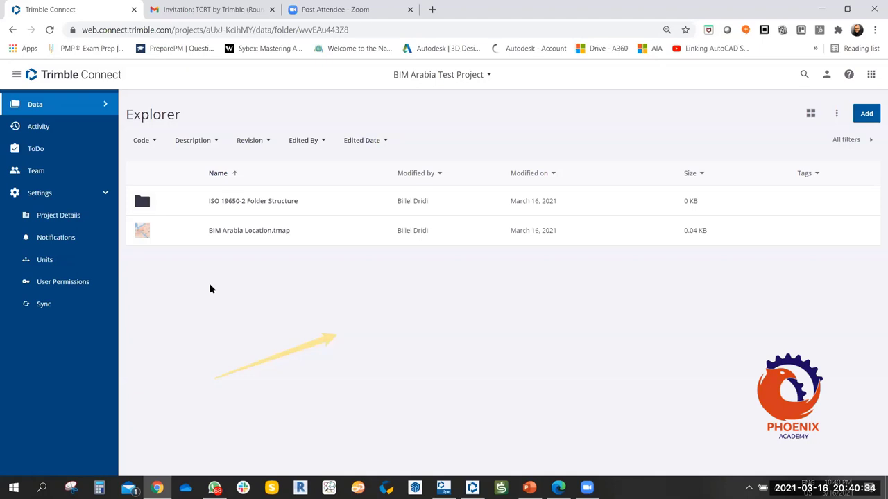
click(60, 215)
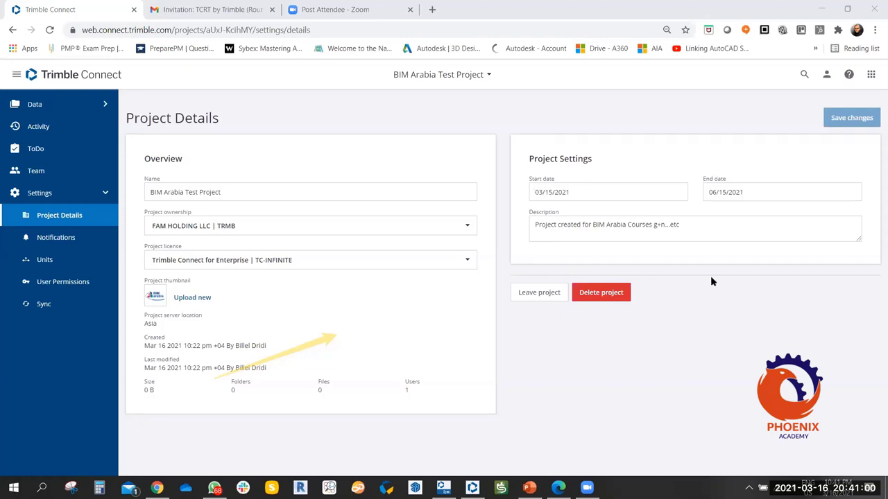
Rename the project to 'BIM Arabia Test PROJECT', leaving the project ownership unchanged.
triple_click(242, 194)
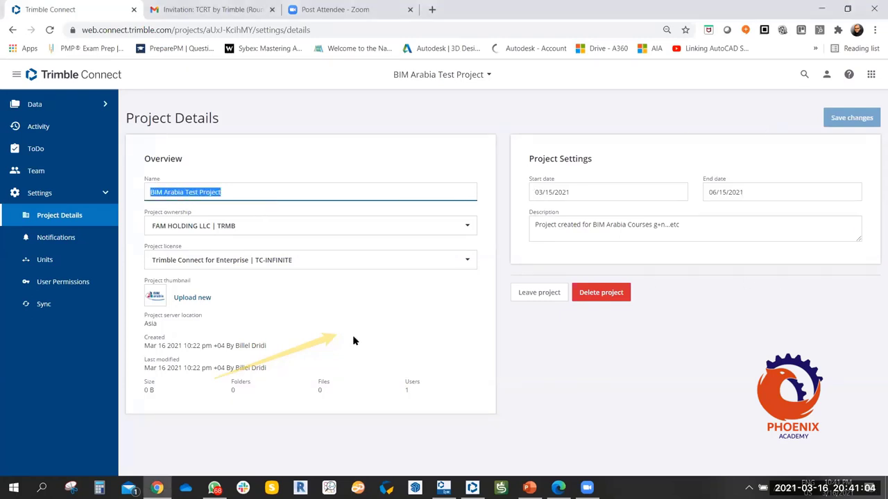
click(235, 191)
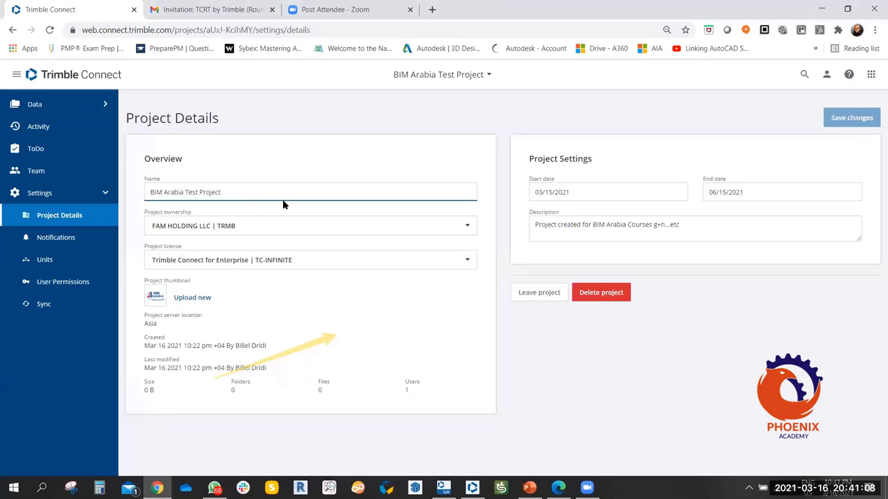
key(BackSpace)
key(BackSpace)
key(BackSpace)
key(BackSpace)
key(BackSpace)
key(BackSpace)
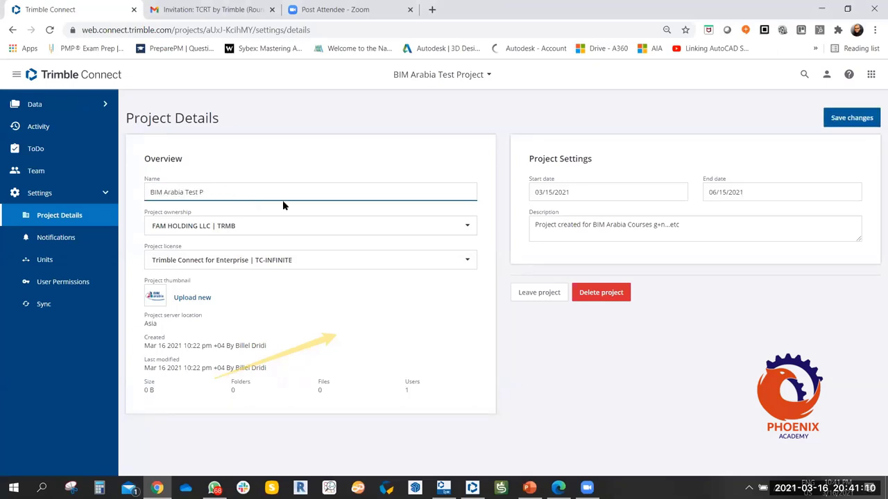
text(ROJECT)
click(850, 120)
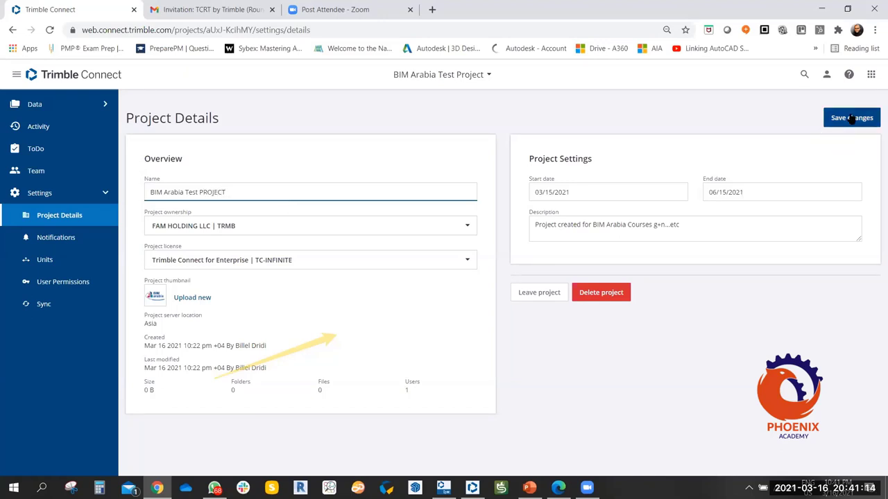
click(277, 227)
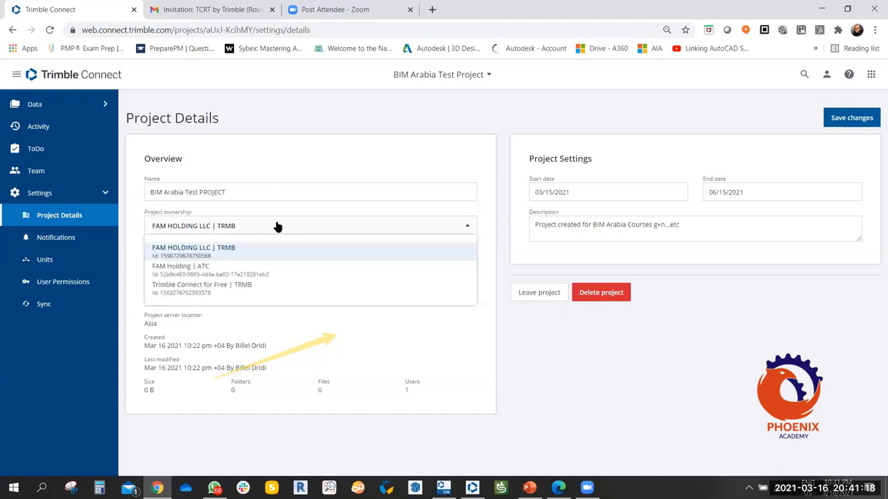
click(277, 227)
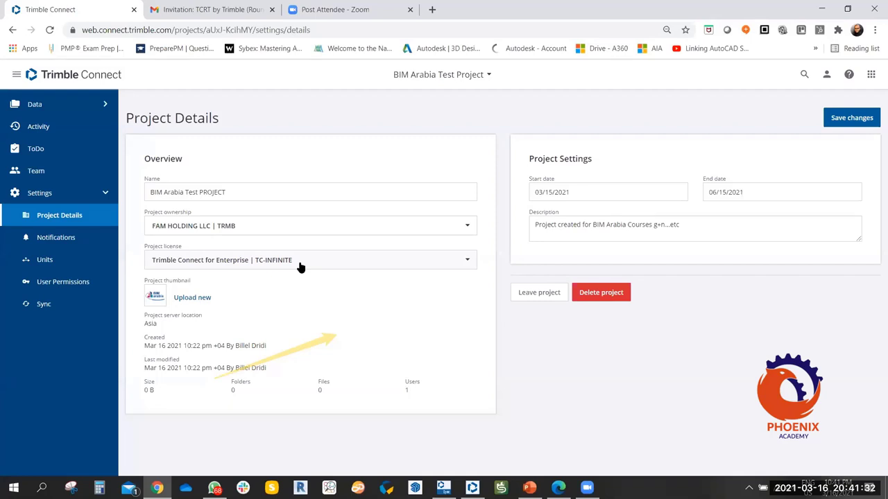
click(301, 266)
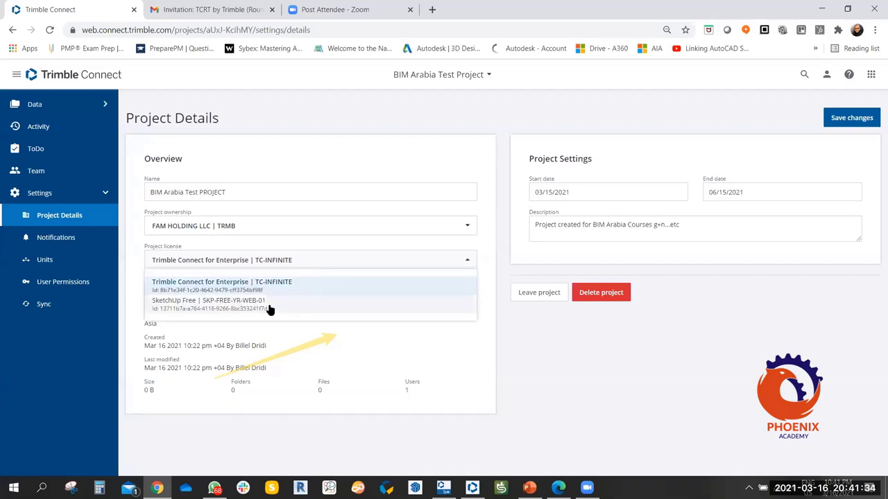
click(576, 363)
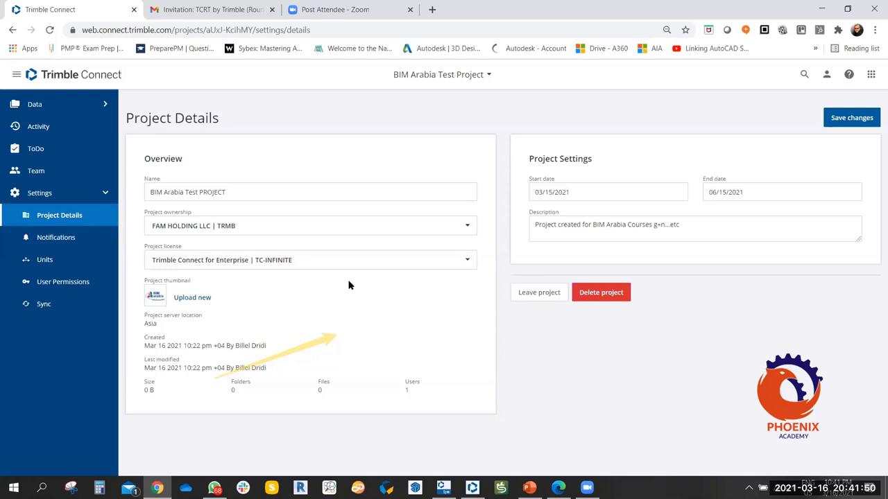
click(310, 260)
click(585, 363)
drag(163, 326, 218, 316)
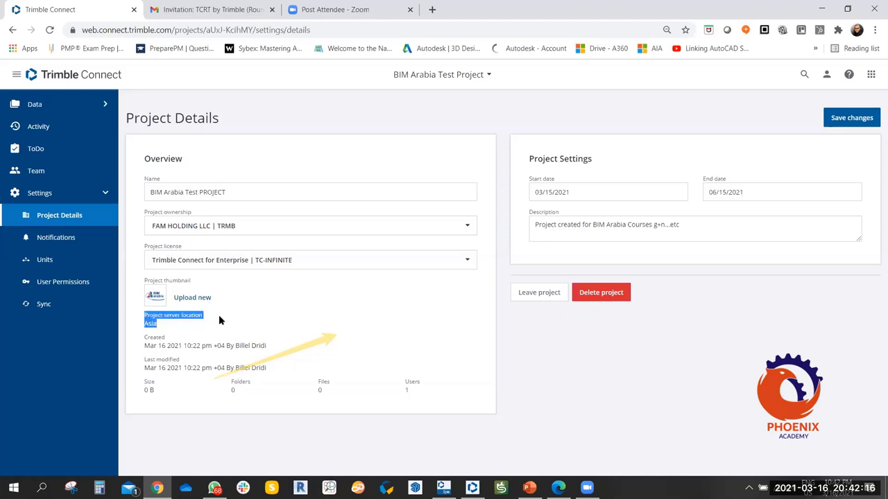
click(219, 317)
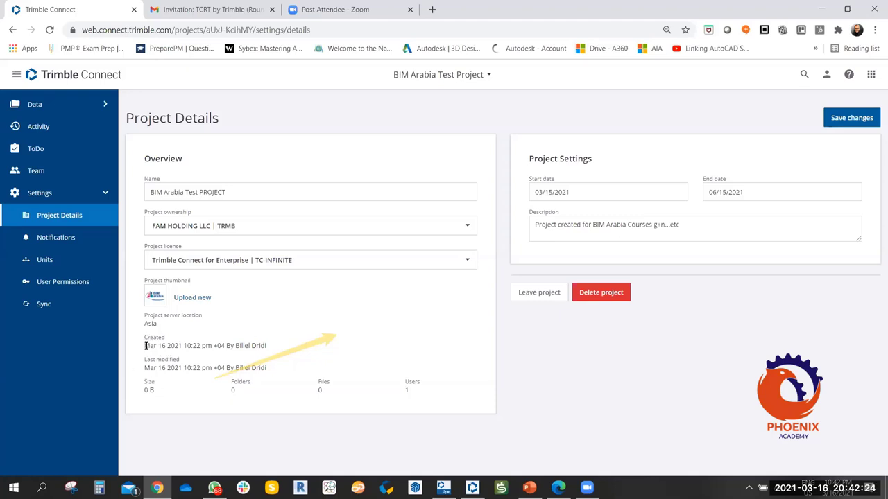
drag(144, 345, 271, 350)
click(315, 341)
click(200, 192)
double_click(222, 192)
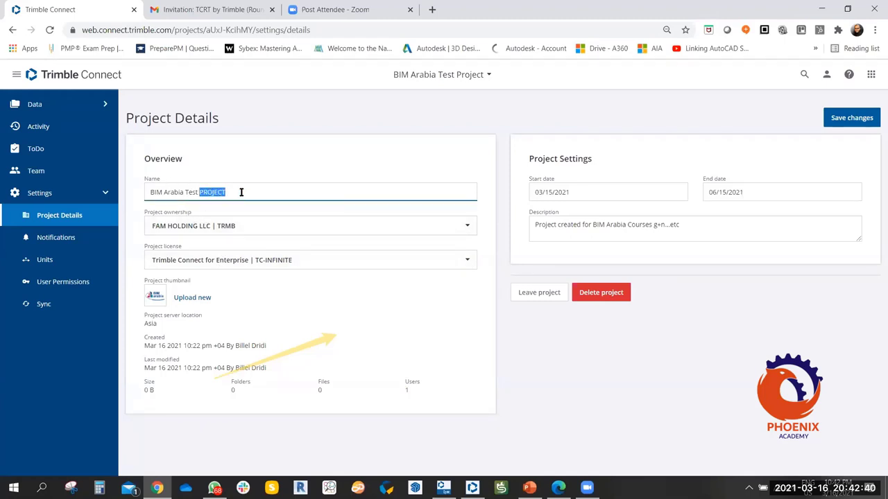
click(241, 192)
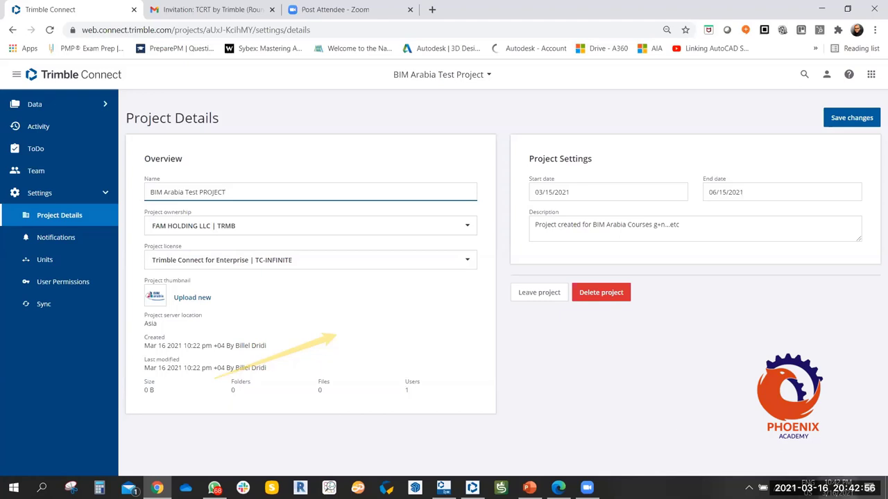
Save the new project name 'BIM Arabia Test PROJECT'.
click(852, 119)
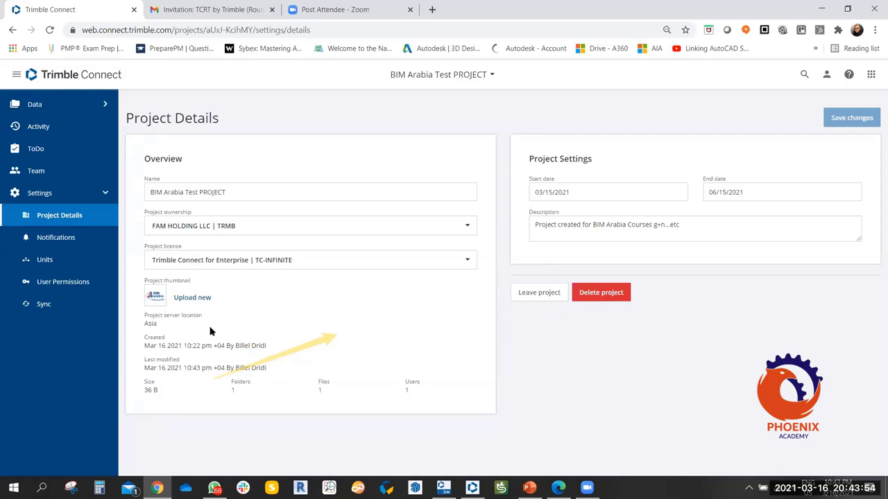
Open the Activity log and highlight the Renamed Project entry for BIM Arabia Test PROJECT.
click(41, 129)
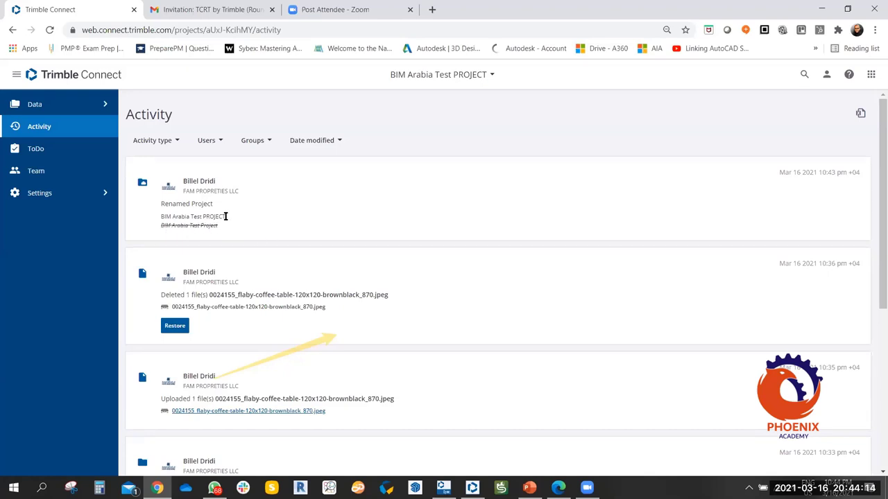
drag(226, 216, 237, 217)
click(202, 217)
click(164, 204)
drag(164, 204, 231, 210)
click(210, 203)
drag(213, 204, 161, 205)
click(249, 208)
Return to Project Details and highlight the Asia server location and creation date lines.
click(107, 198)
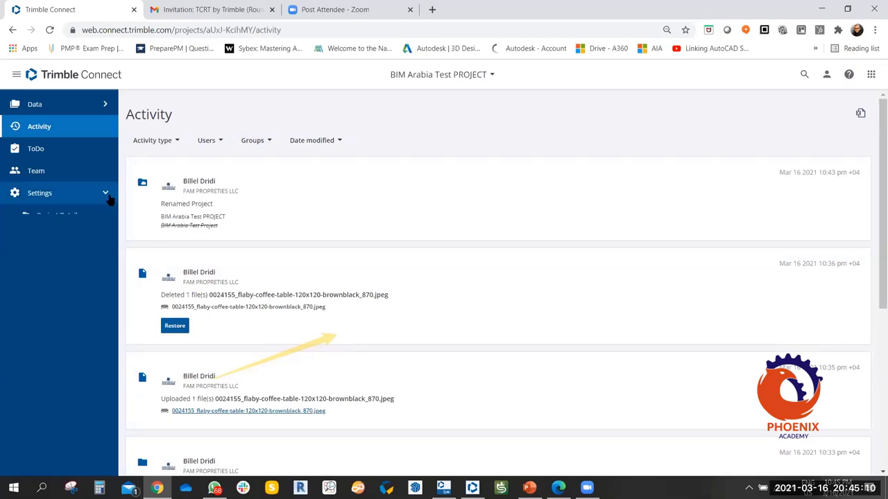
click(65, 217)
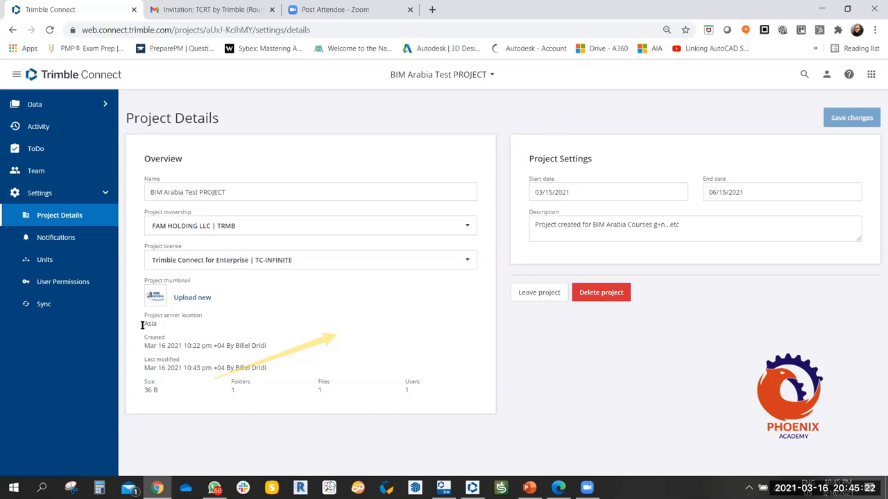
drag(161, 324, 151, 325)
drag(267, 346, 147, 348)
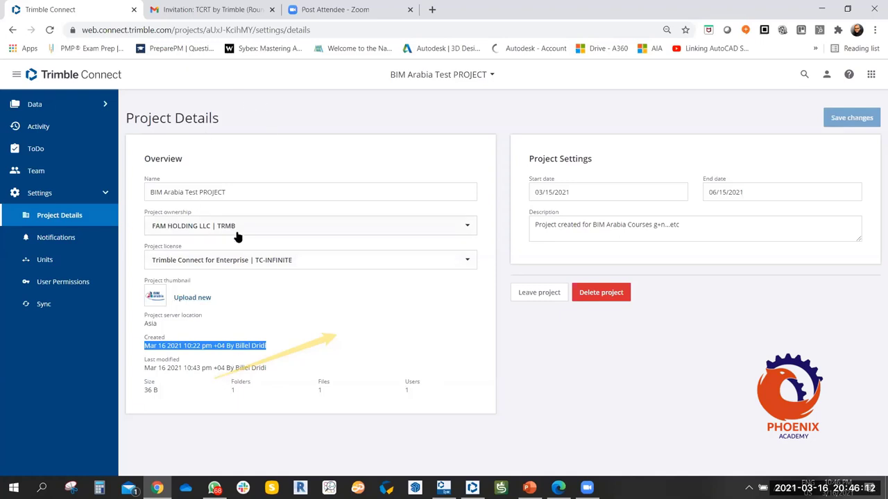
Check the March start date and the 06/15/2021 end date in their calendars.
click(588, 192)
click(758, 192)
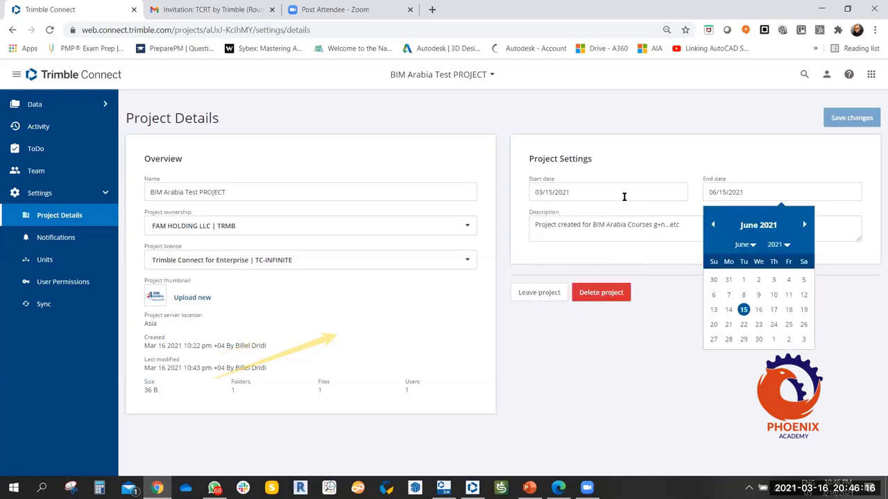
click(595, 193)
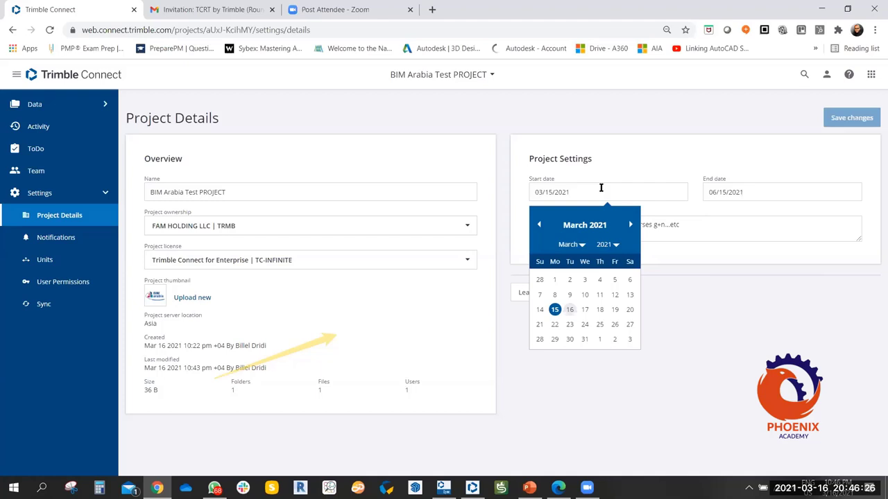
click(767, 198)
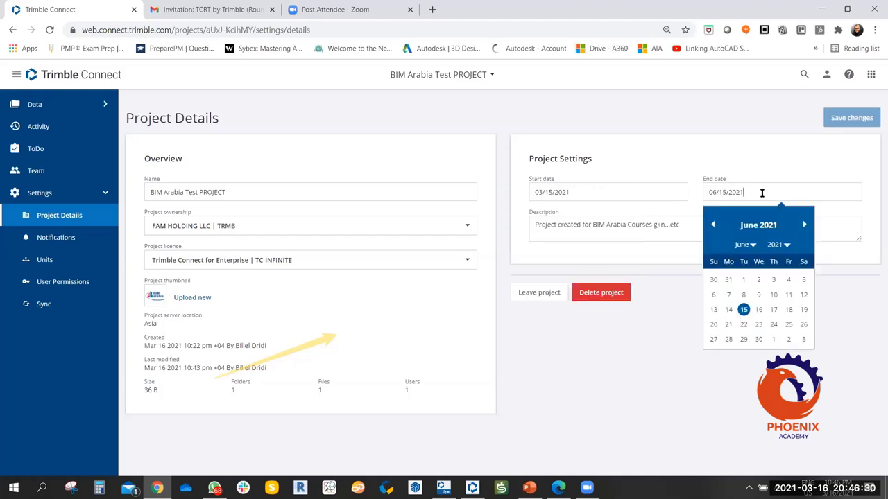
triple_click(763, 192)
click(764, 190)
triple_click(709, 195)
click(744, 195)
triple_click(746, 195)
click(768, 190)
Select the project description text, then bring up the Delete project confirmation.
click(690, 235)
drag(701, 229, 534, 230)
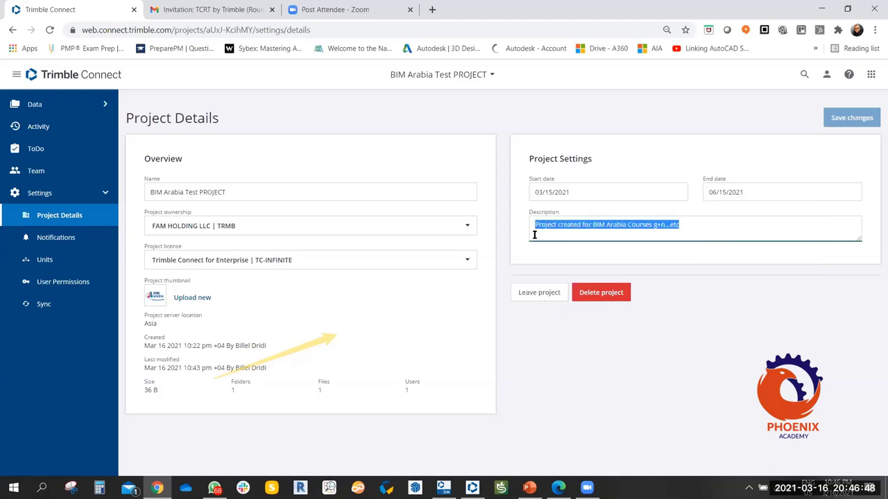
click(722, 226)
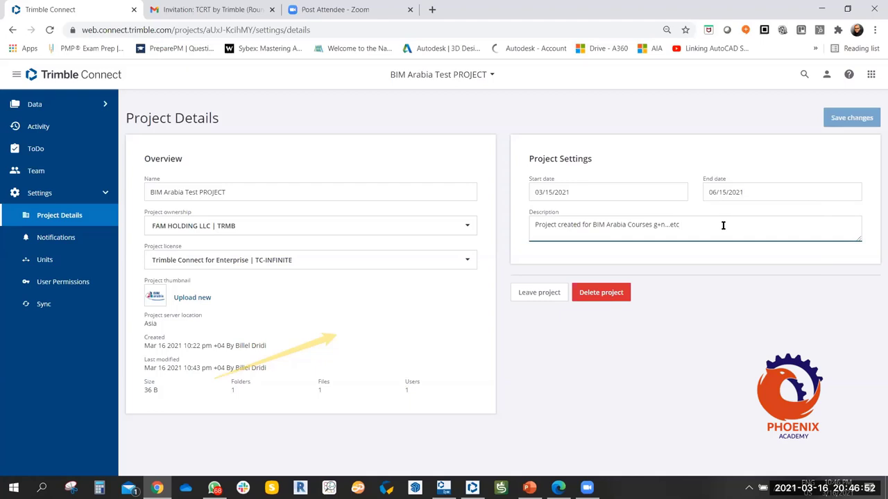
triple_click(624, 228)
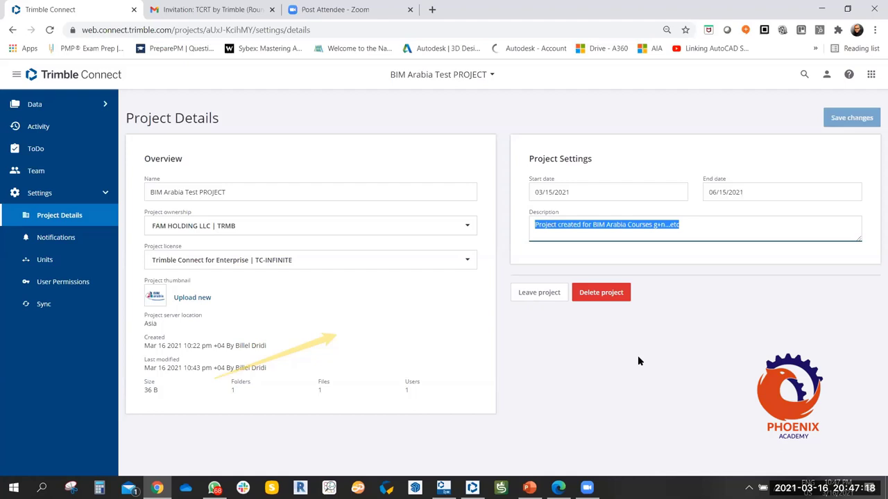
click(611, 296)
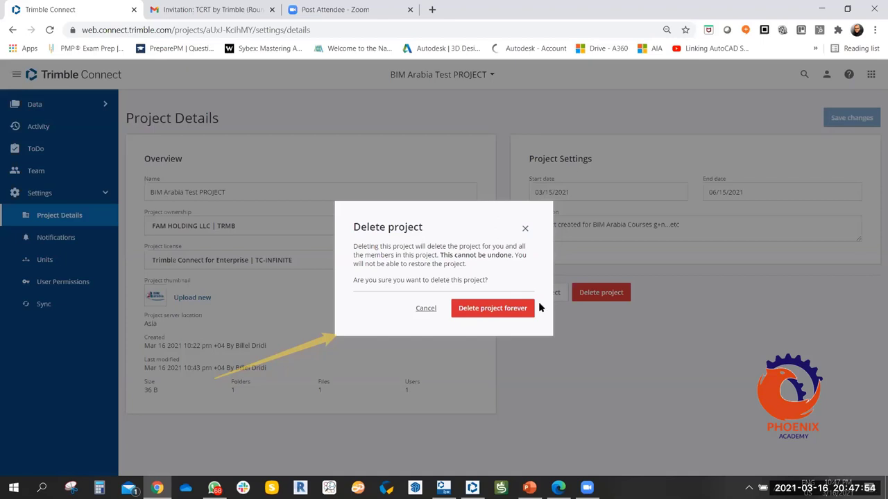
Dismiss the Delete project confirmation and bring up the Leave project confirmation.
click(524, 230)
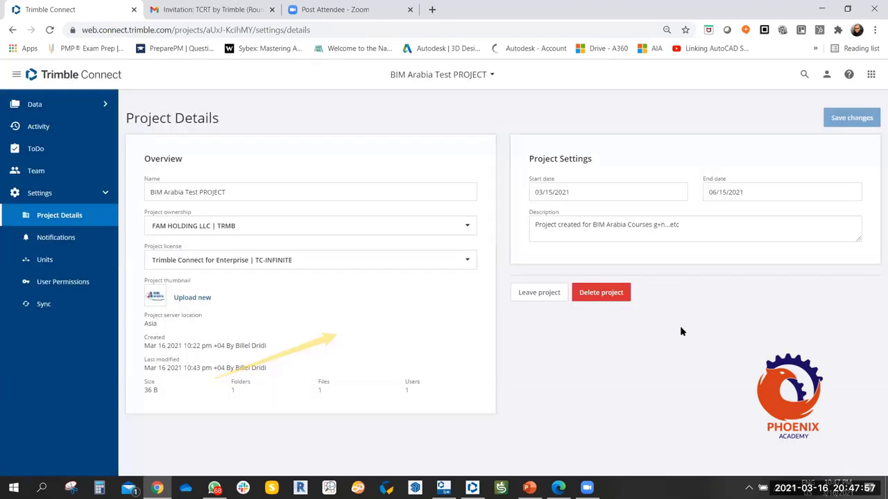
click(547, 294)
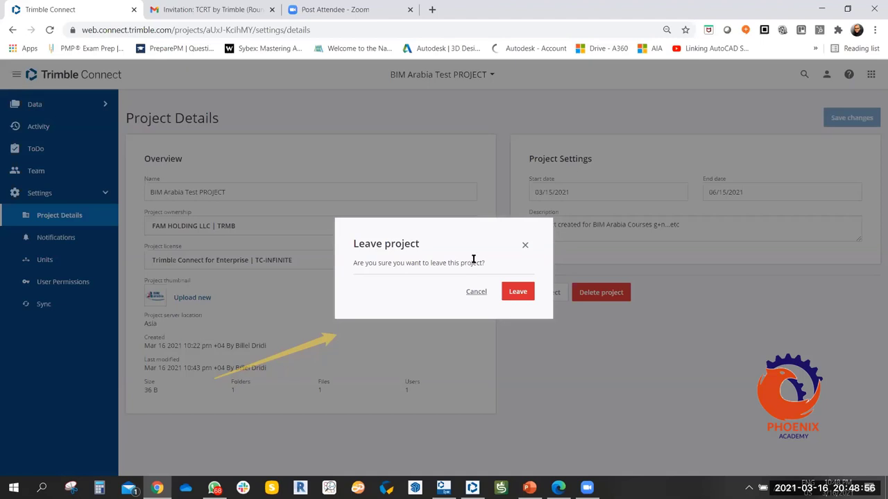
Cancel leaving the project and go to the project's Units settings.
click(655, 322)
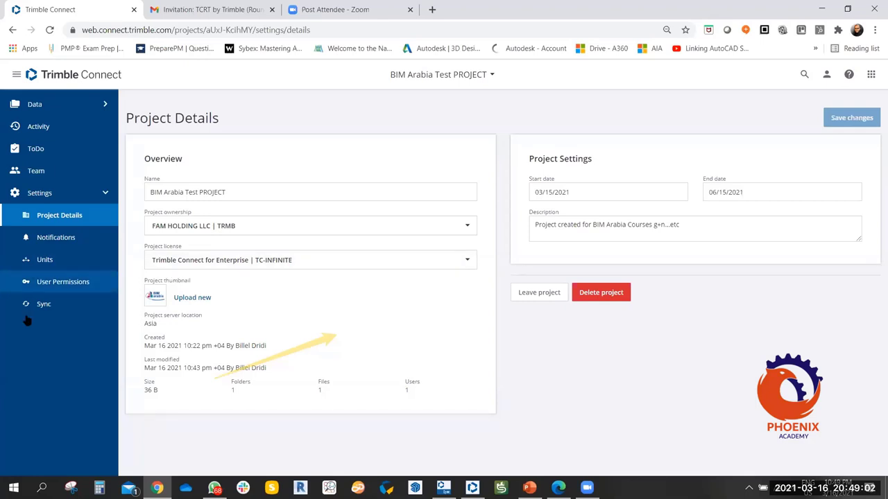
click(43, 261)
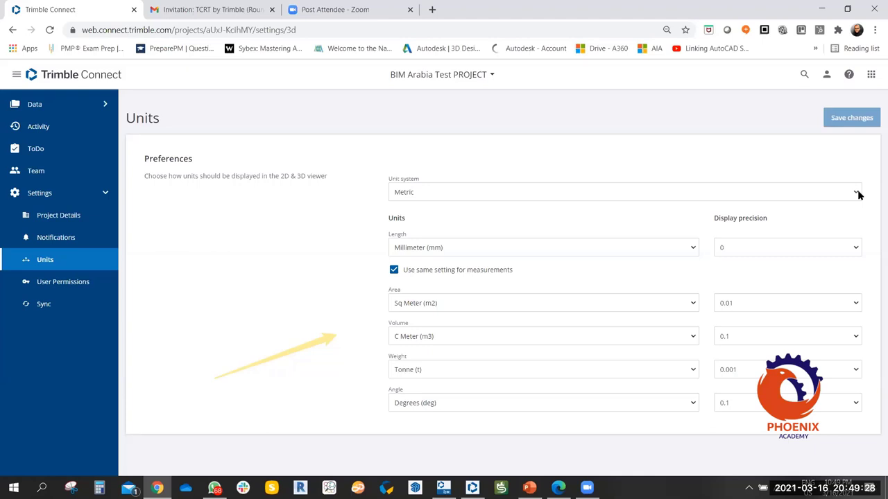
click(857, 193)
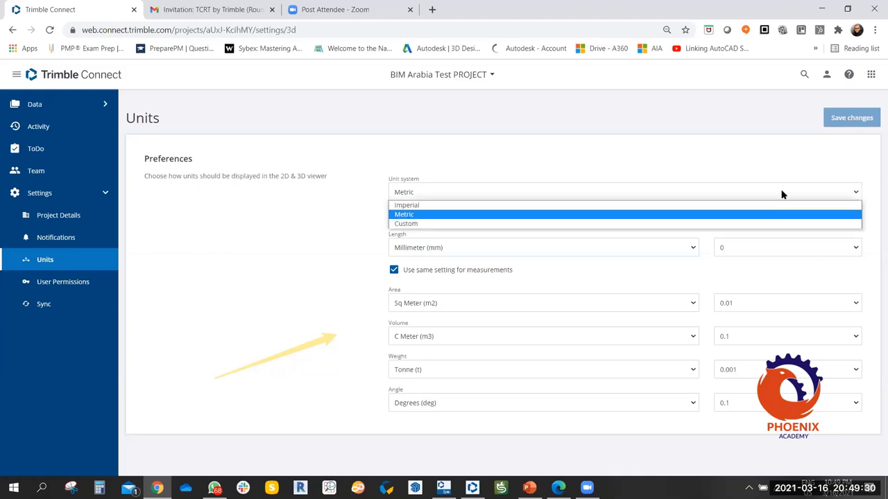
key(Return)
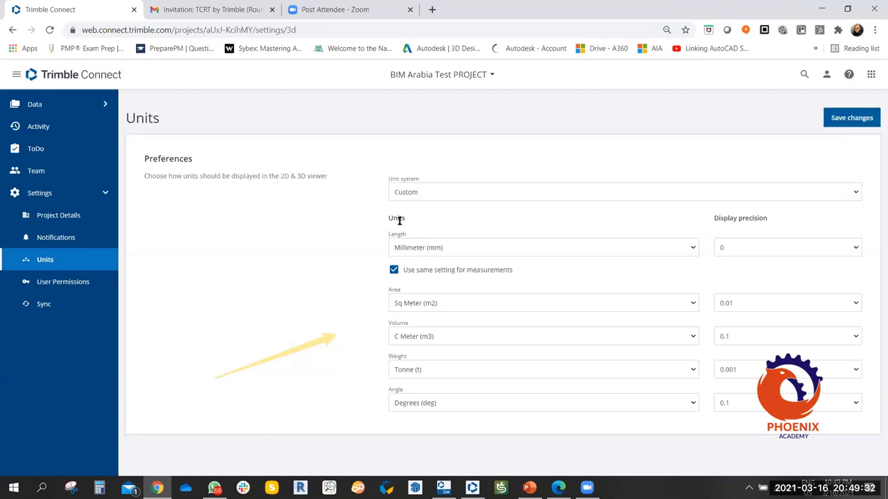
click(827, 196)
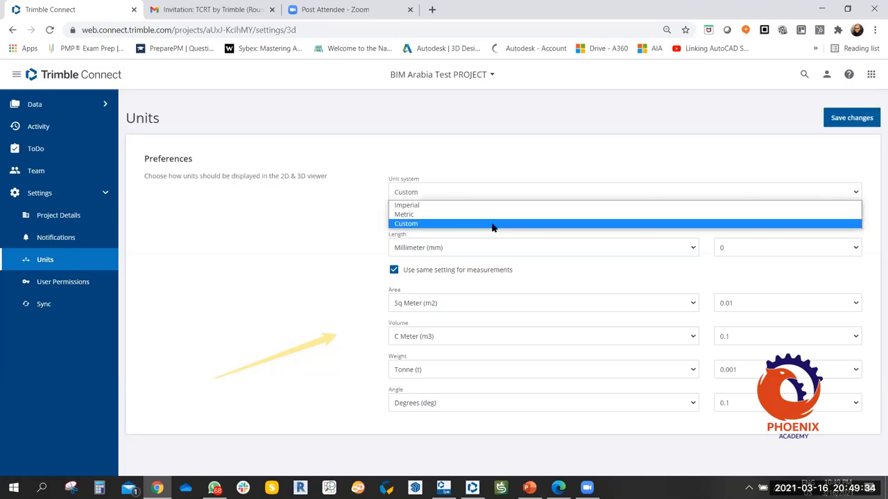
click(458, 215)
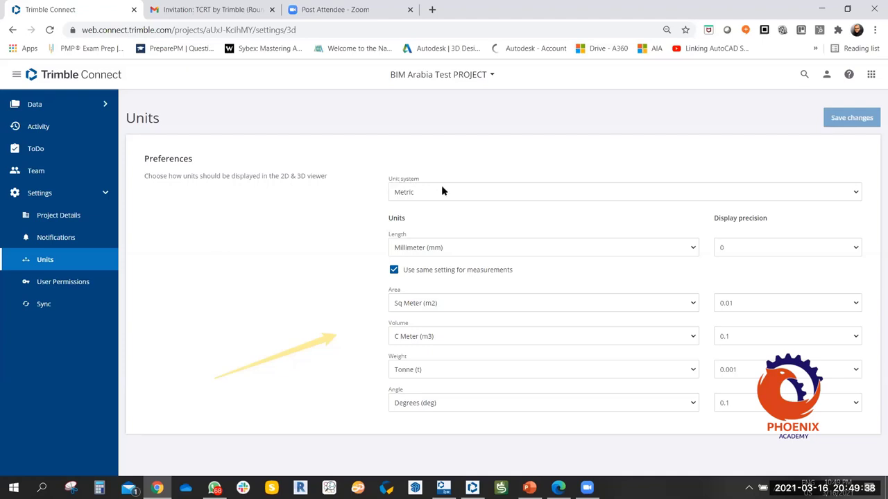
Keep Millimeter (mm) length and set length and volume display precision to 0.01.
click(535, 248)
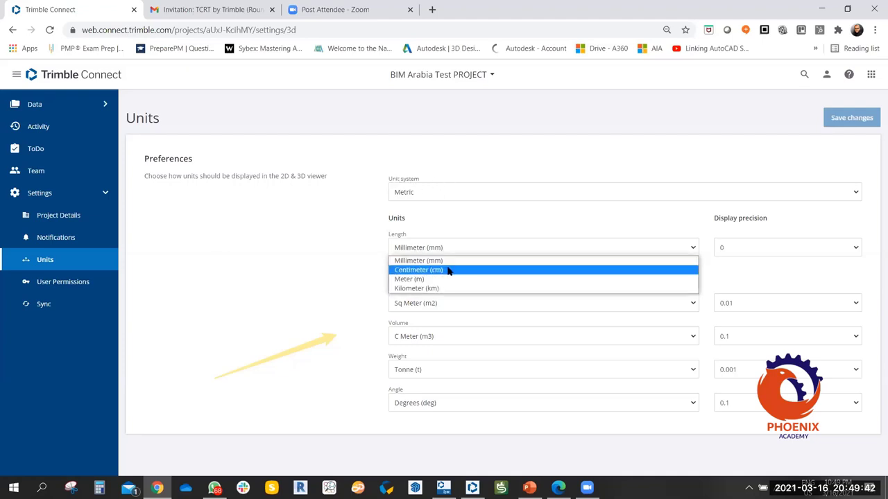
click(327, 261)
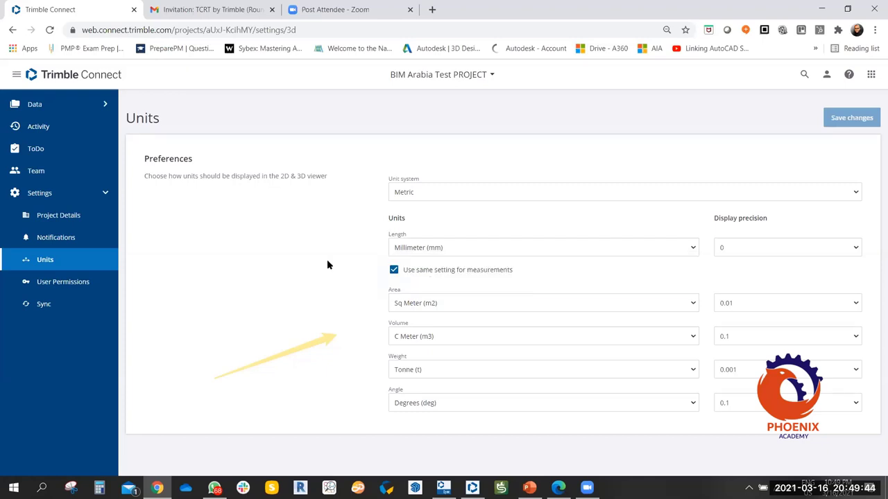
click(756, 244)
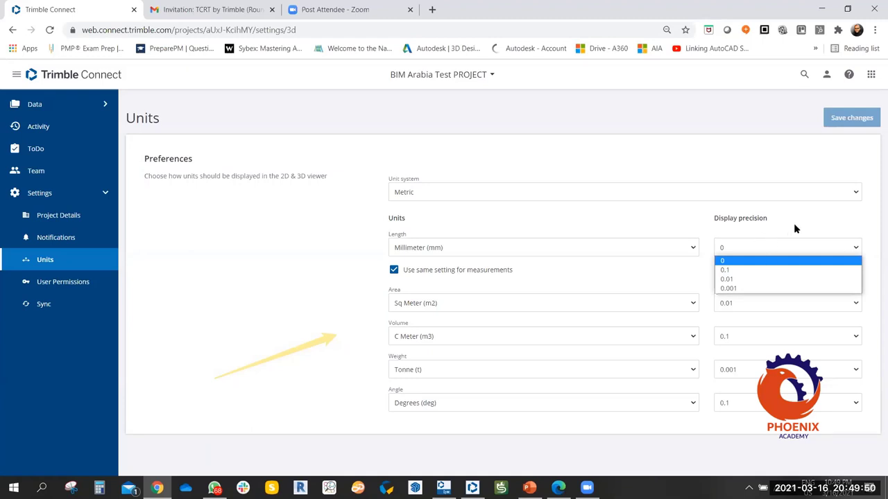
click(741, 279)
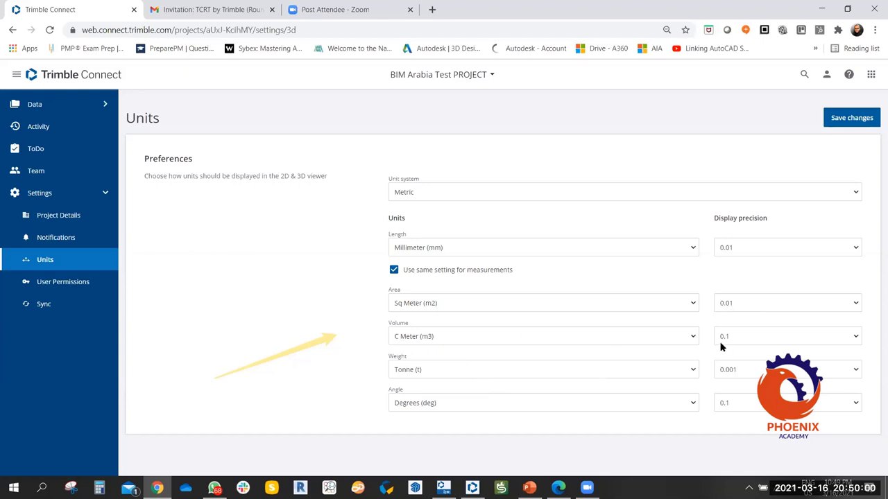
click(769, 339)
click(727, 369)
Keep Degrees (deg), set angle display precision to 0.01, and save the unit settings.
click(459, 405)
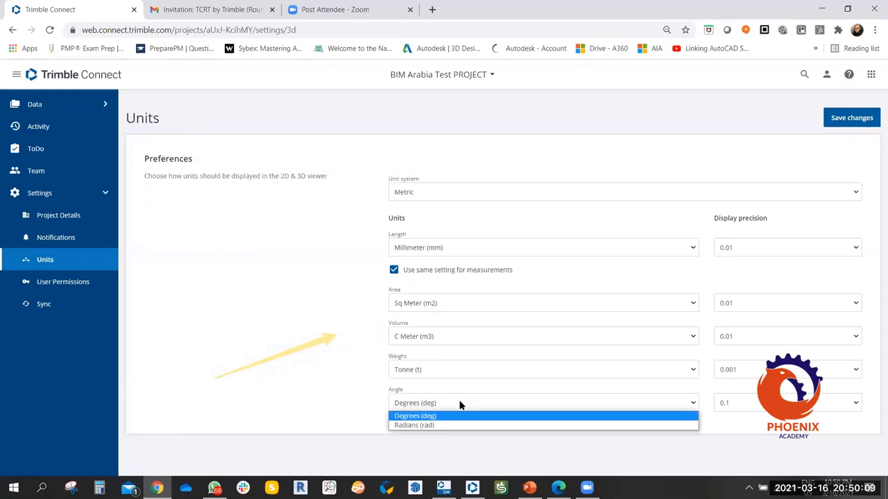
click(289, 285)
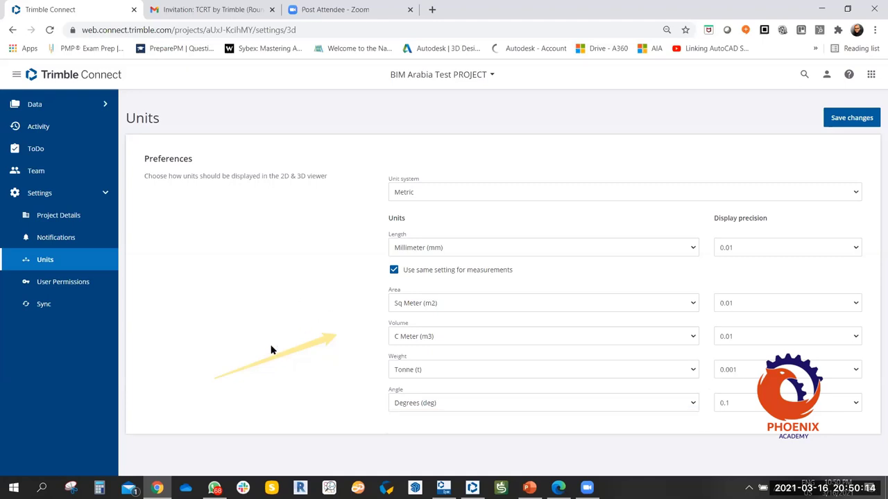
click(738, 403)
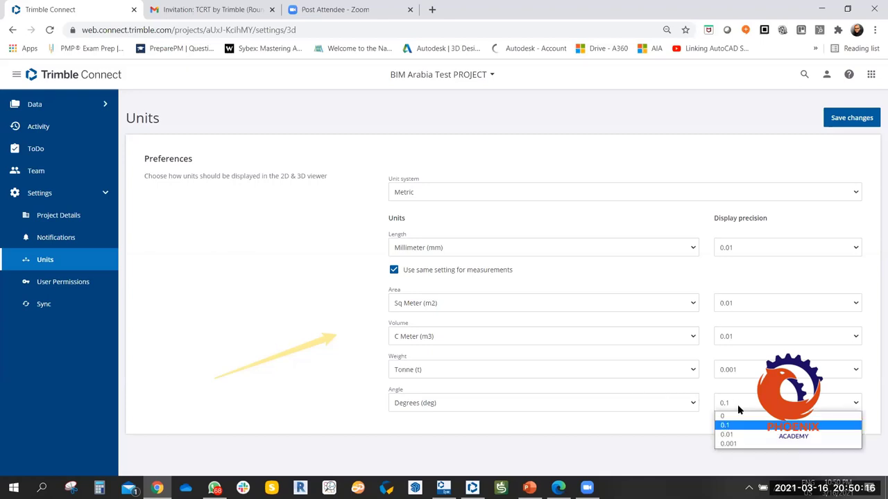
click(725, 434)
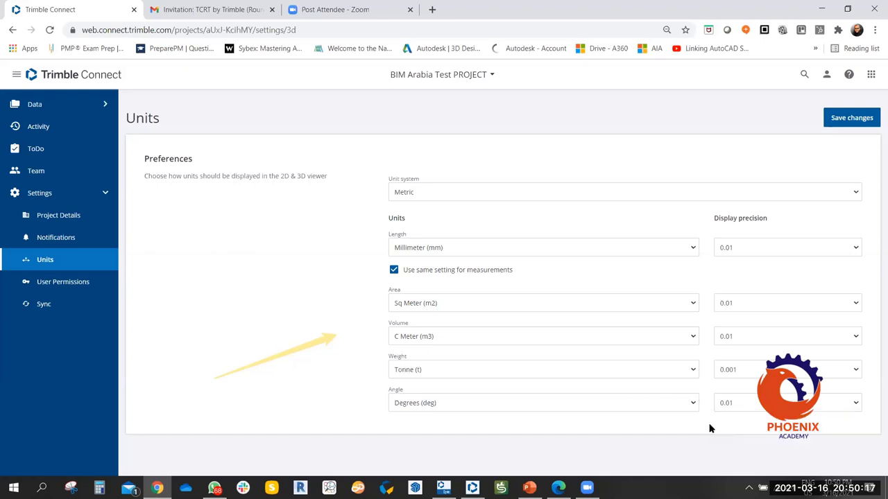
click(851, 118)
click(852, 118)
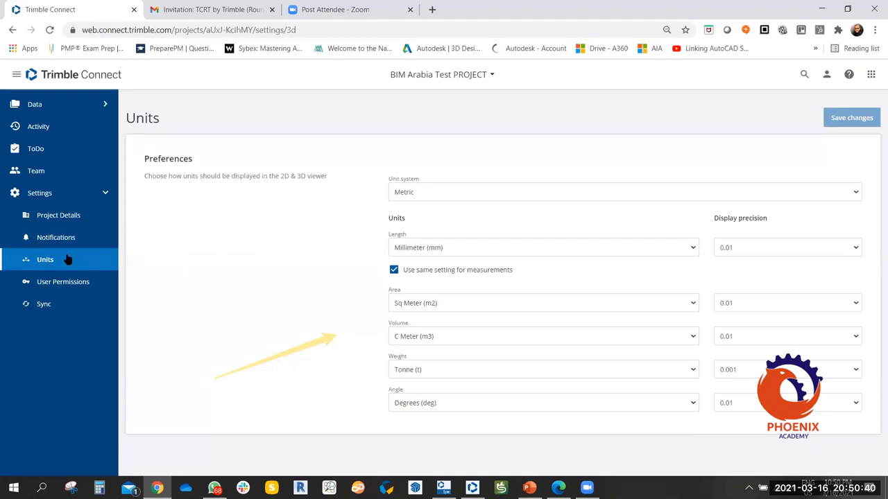
Open the project's Notifications settings and review the Views, Clashsets, ToDo alerts and 05:00 AM digest.
click(56, 238)
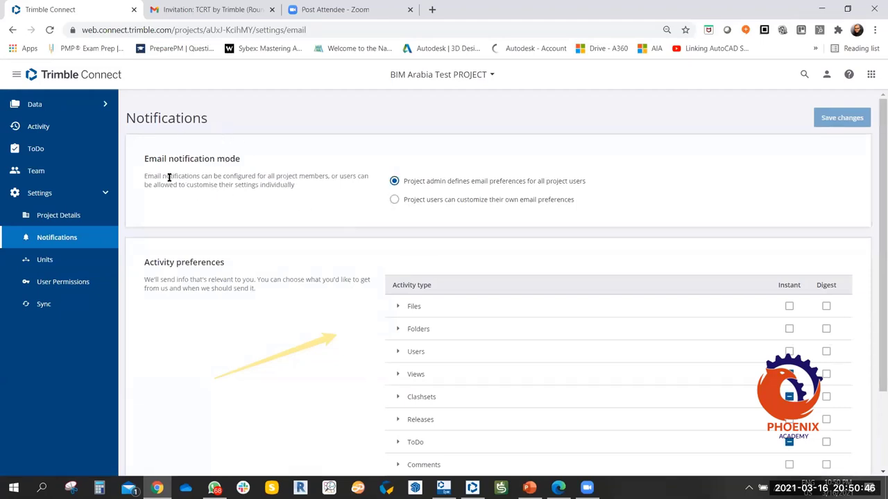
scroll(218, 223, down, 2)
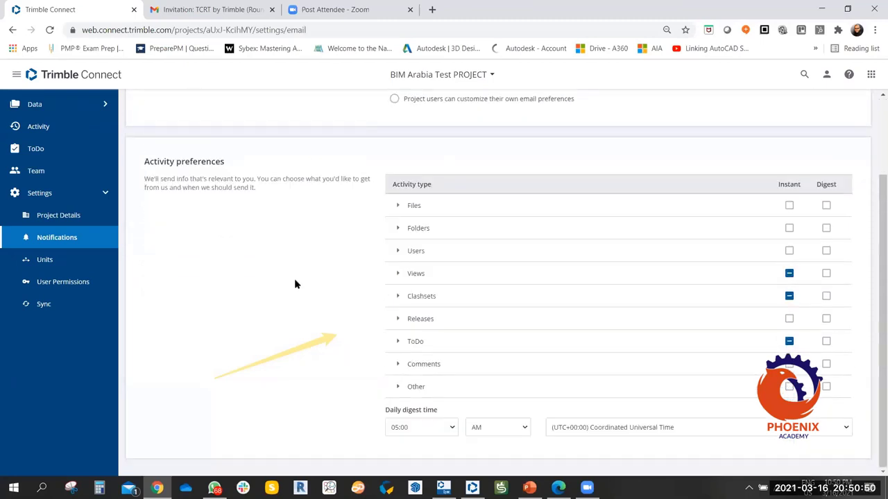
scroll(304, 242, up, 1)
scroll(306, 237, up, 2)
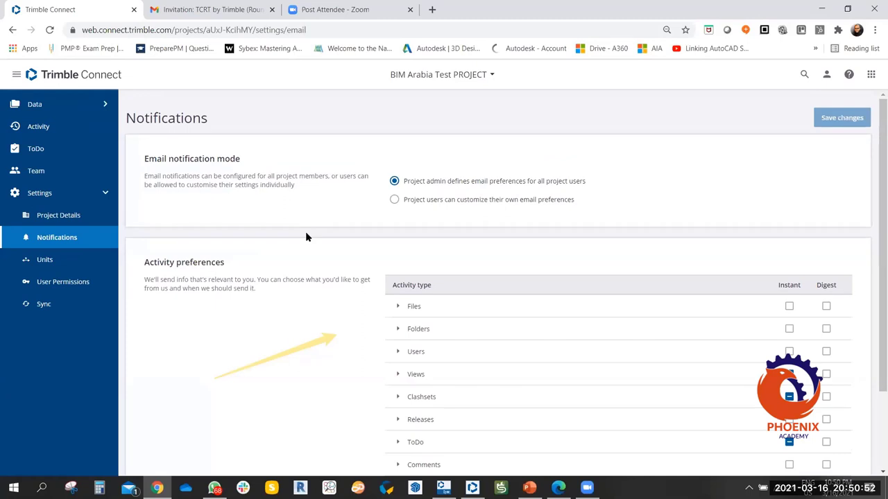
scroll(309, 237, down, 2)
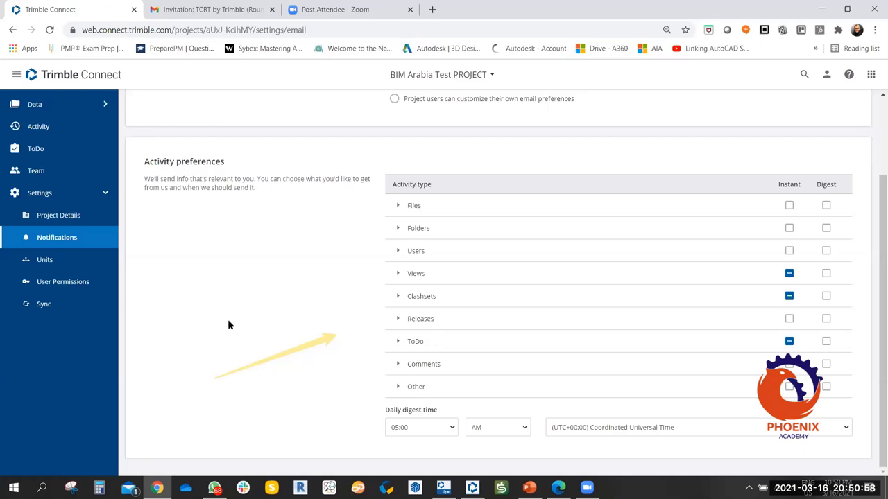
scroll(228, 316, up, 2)
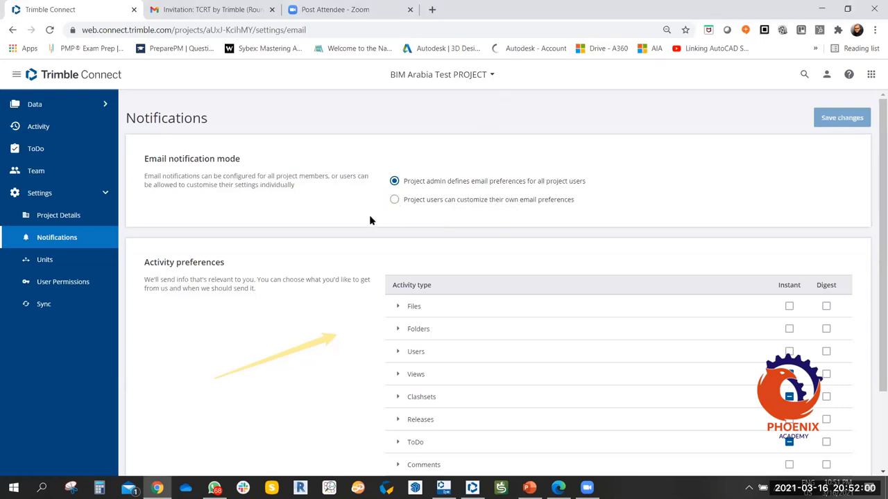
Try both email preference modes, settling on 'Project admin defines email preferences for all project users'.
click(394, 200)
click(393, 181)
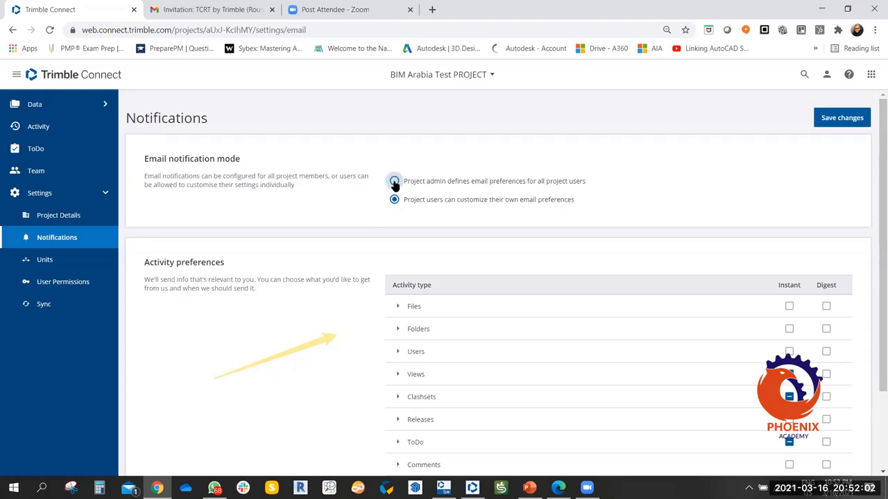
click(394, 200)
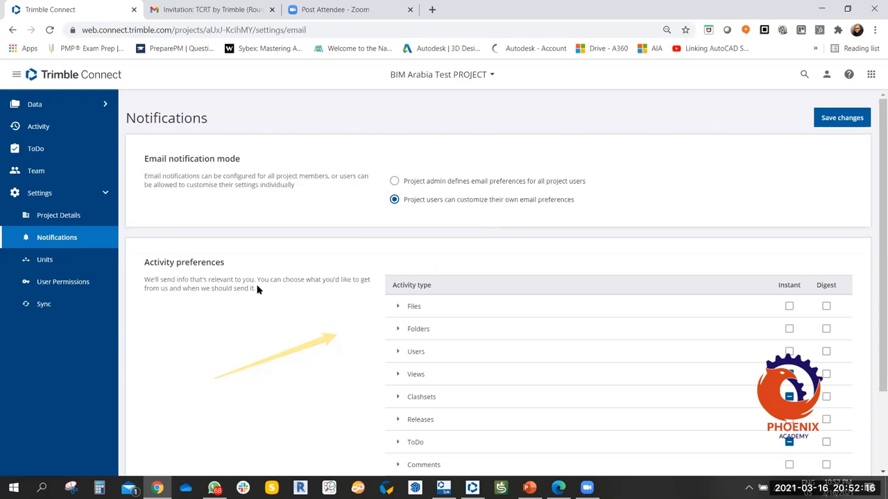
scroll(257, 284, down, 1)
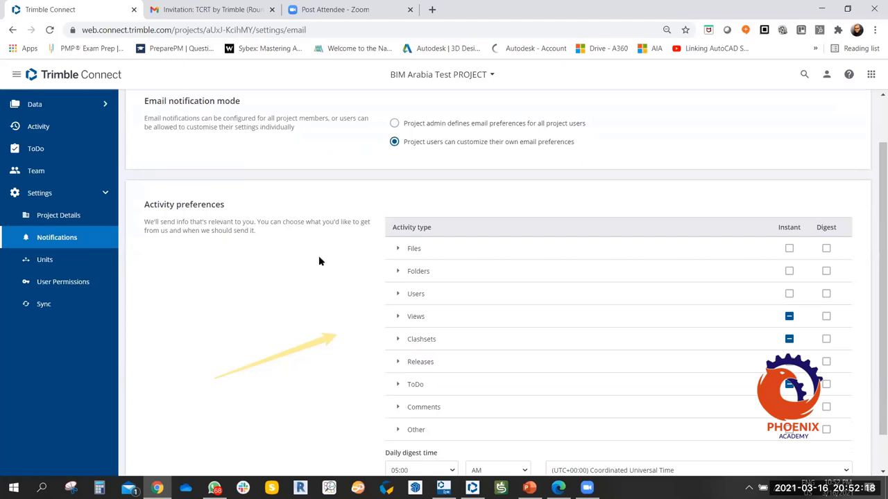
scroll(319, 261, up, 1)
click(393, 181)
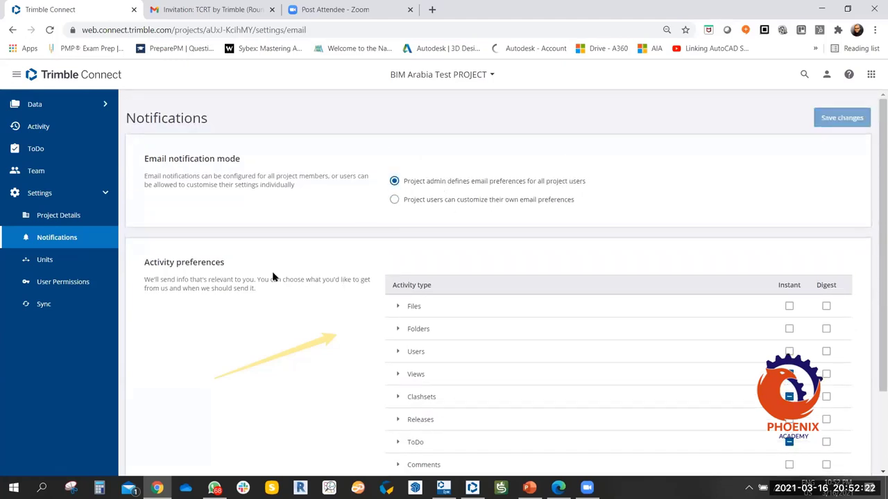
scroll(305, 286, down, 2)
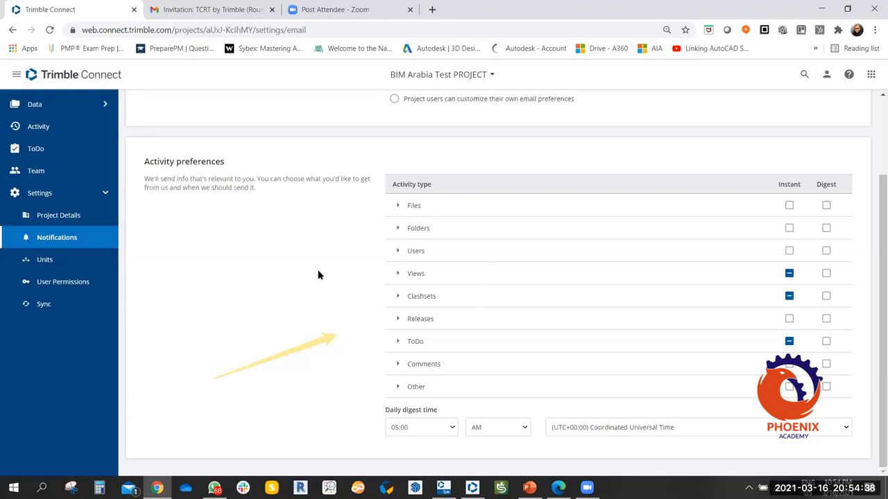
Expand Files and toggle Instant and Digest for Files uploaded on, then off again.
click(399, 206)
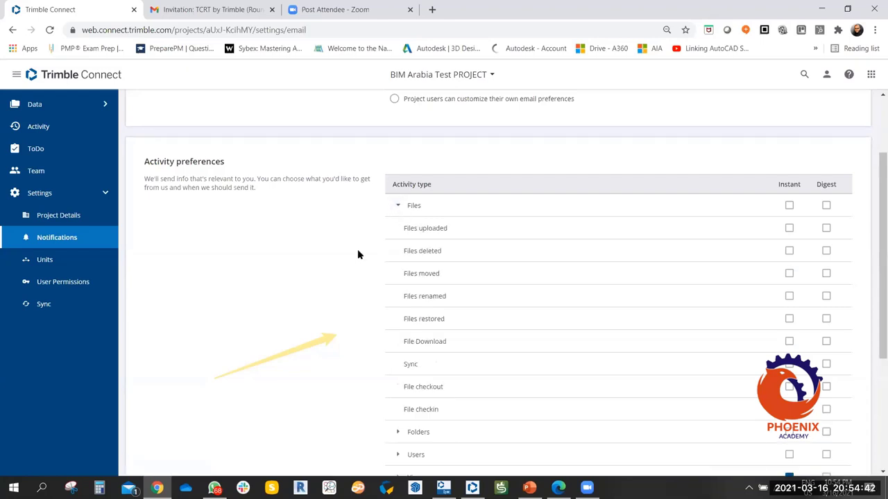
scroll(358, 239, down, 2)
scroll(389, 234, up, 1)
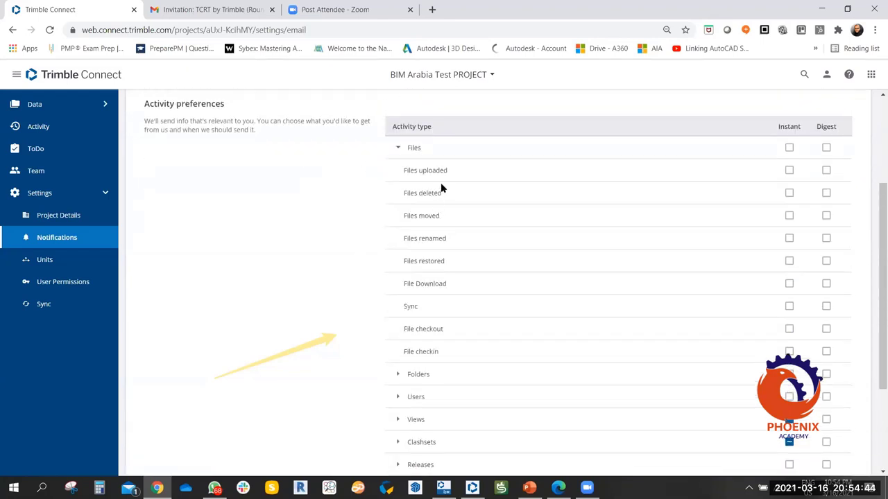
click(790, 172)
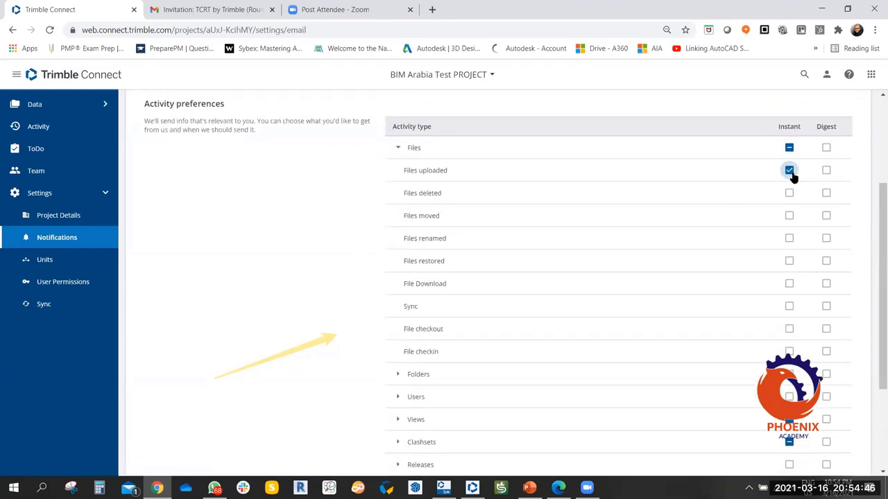
click(826, 171)
click(789, 170)
click(825, 170)
click(400, 148)
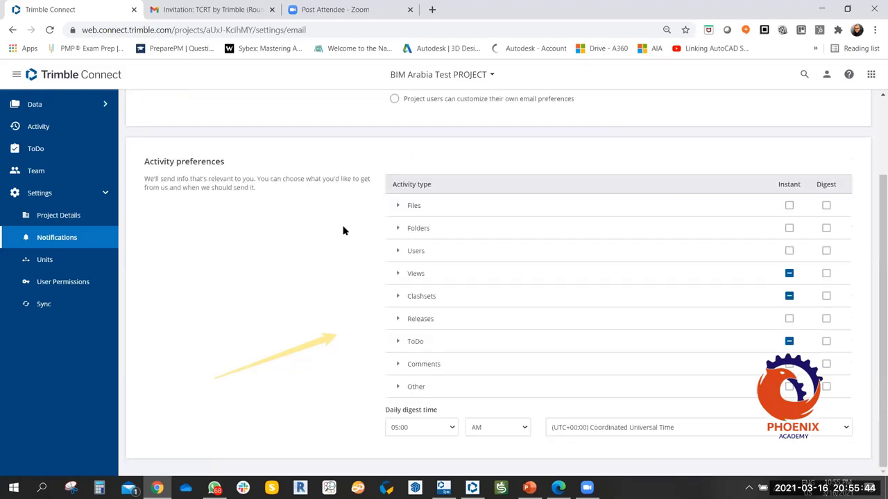
click(397, 228)
scroll(330, 249, down, 1)
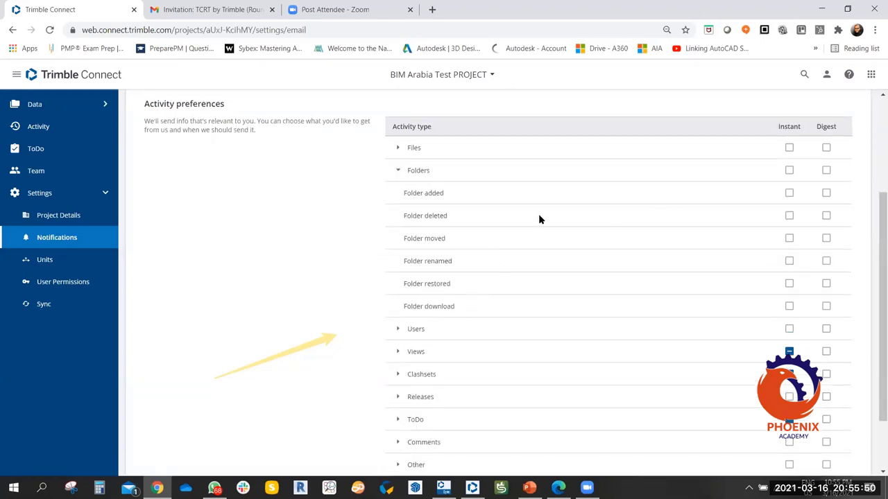
click(404, 174)
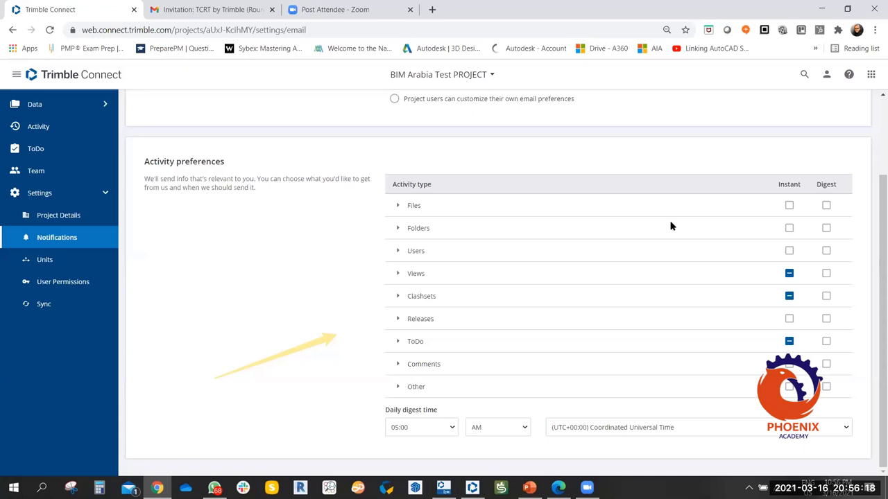
click(398, 206)
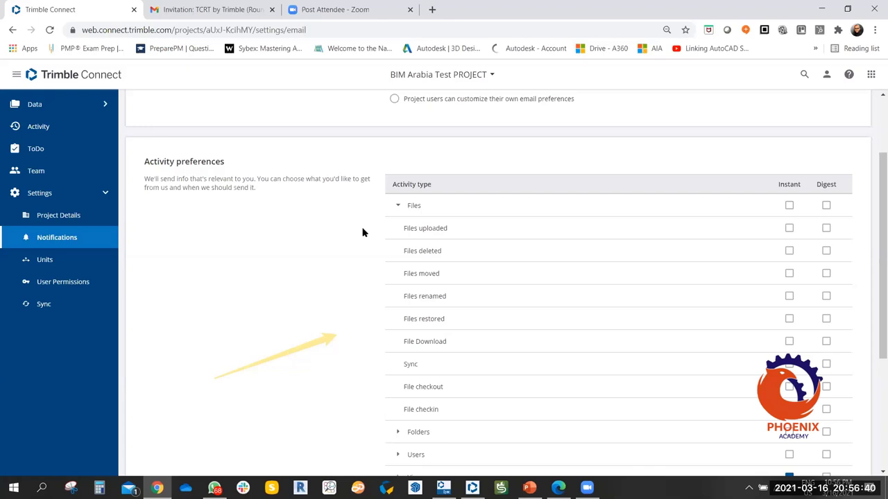
click(397, 206)
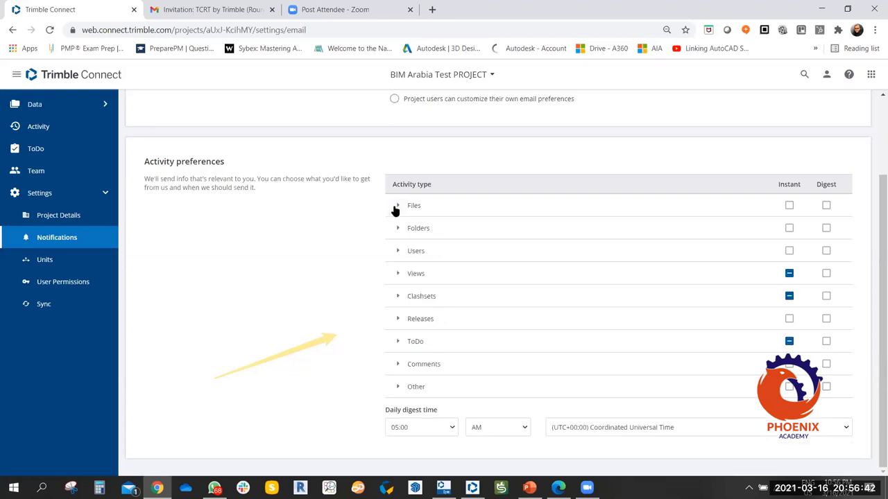
click(396, 207)
Collapse Files, then expand the Users notification types, review them and collapse Users again.
click(397, 207)
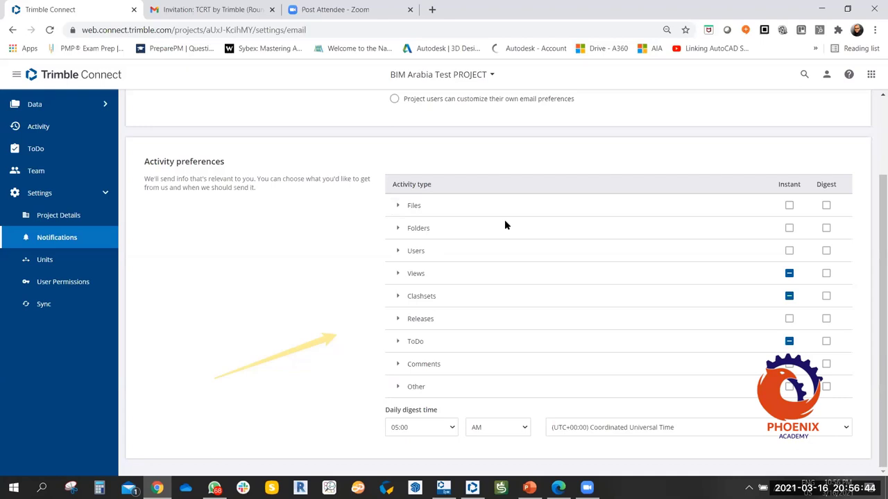
click(399, 253)
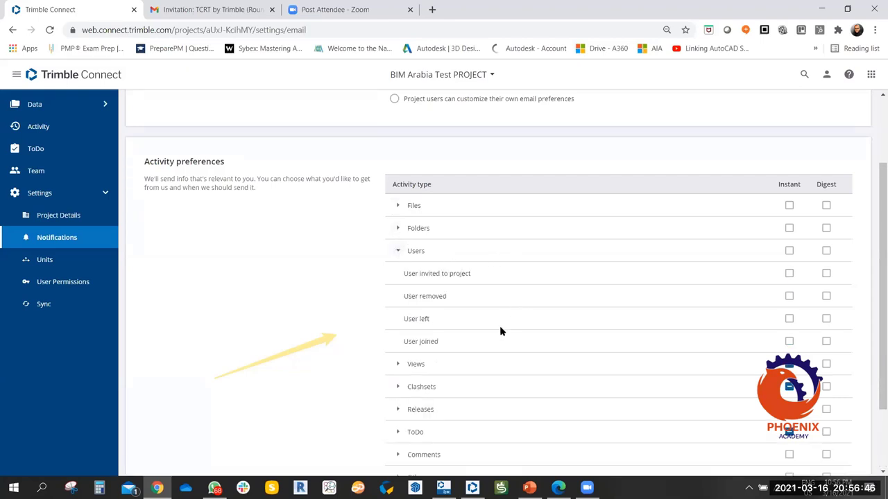
scroll(503, 305, down, 1)
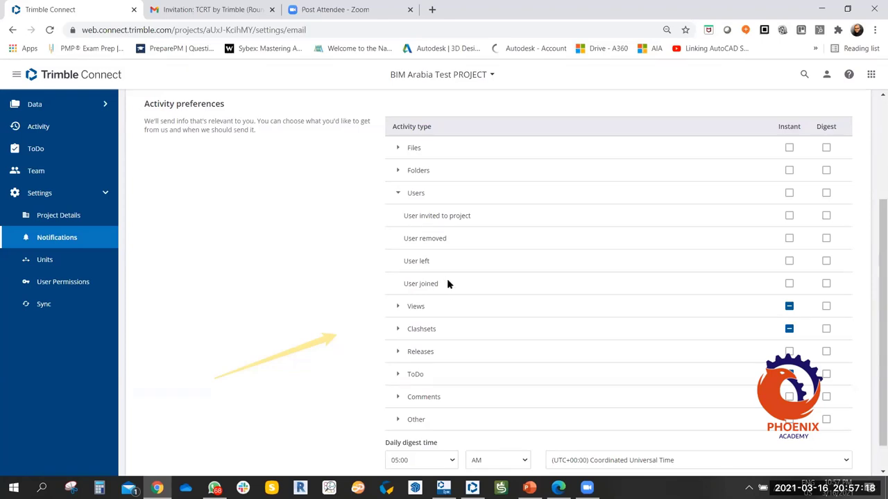
click(399, 194)
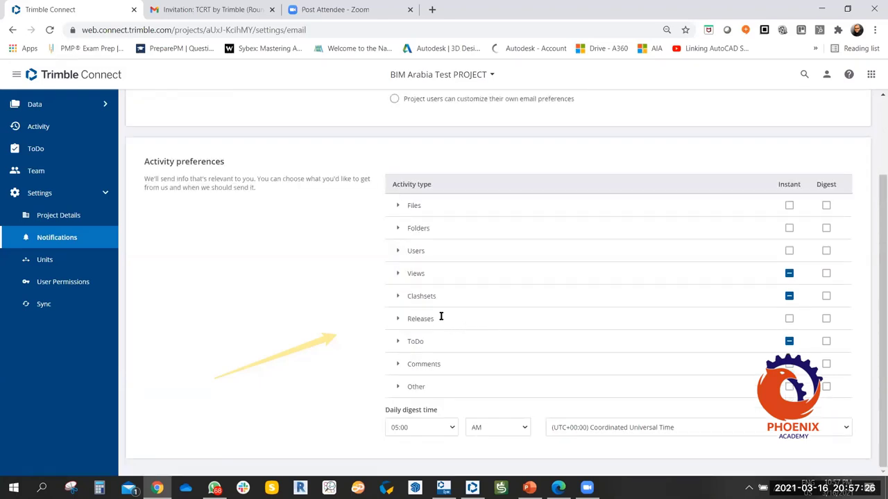
click(399, 297)
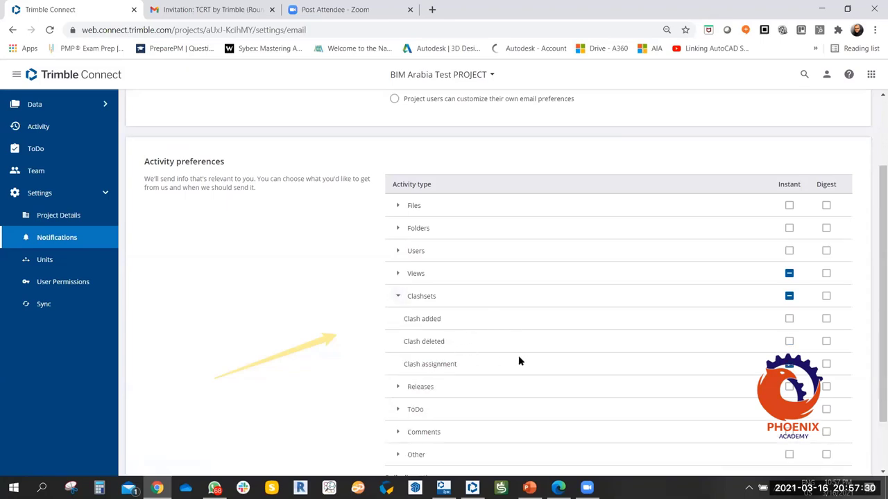
click(397, 296)
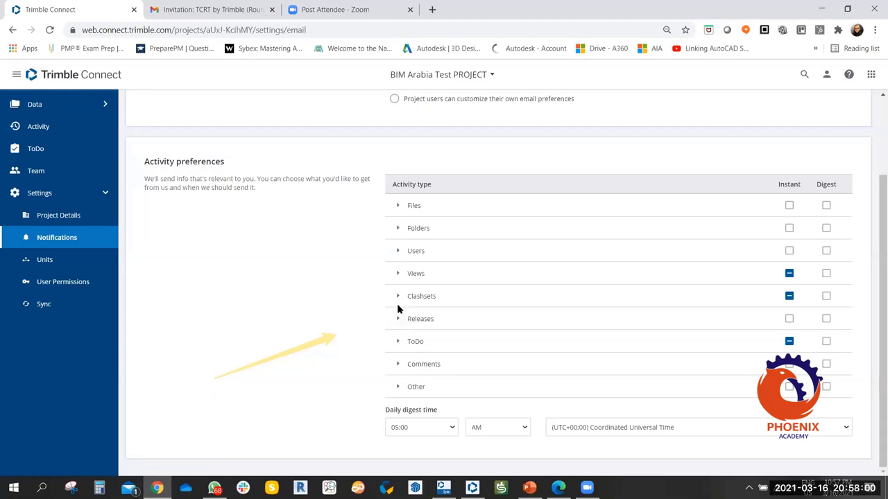
Review the Comments and Other notification types, collapse both, and save the notification settings.
click(397, 366)
scroll(557, 314, down, 1)
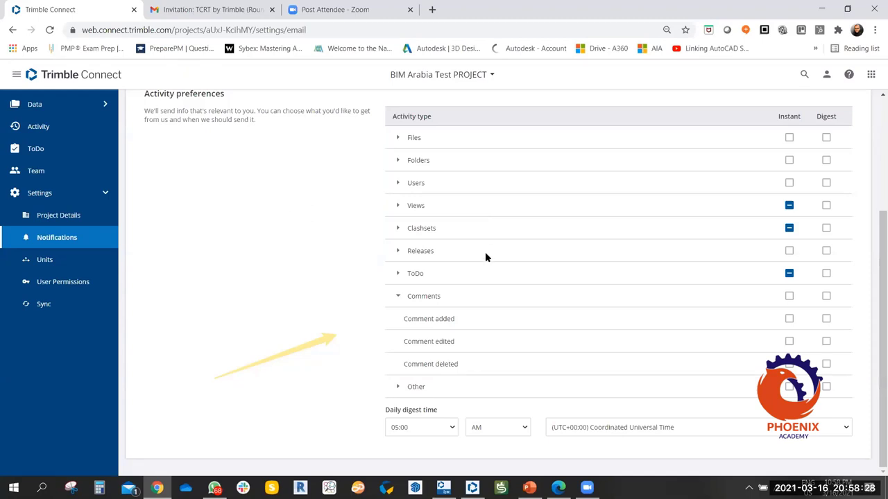
click(398, 296)
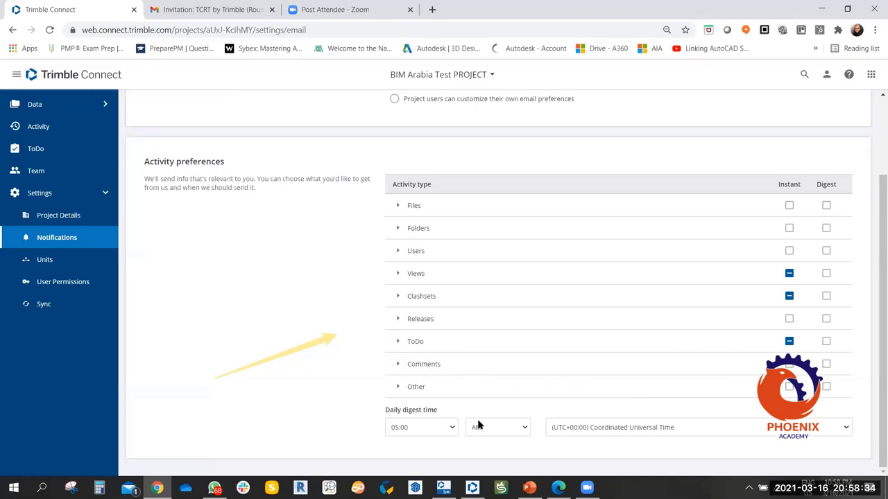
click(398, 387)
scroll(606, 314, down, 1)
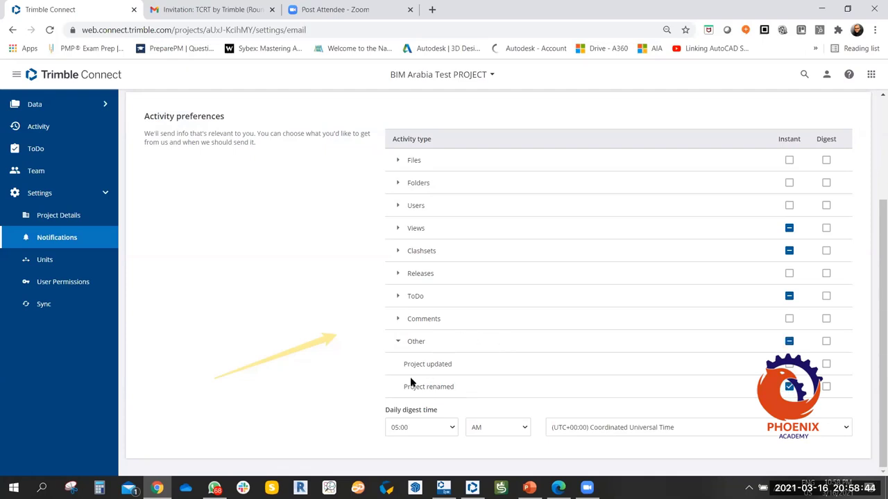
click(397, 341)
scroll(687, 305, up, 3)
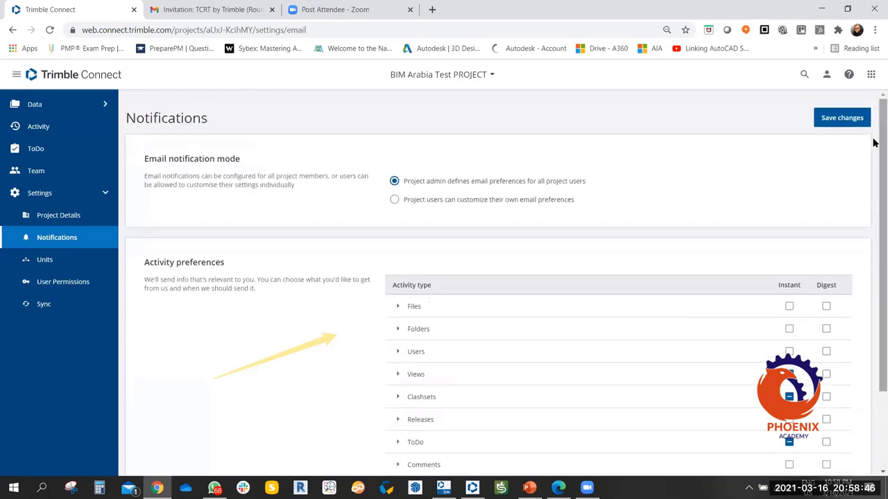
click(860, 118)
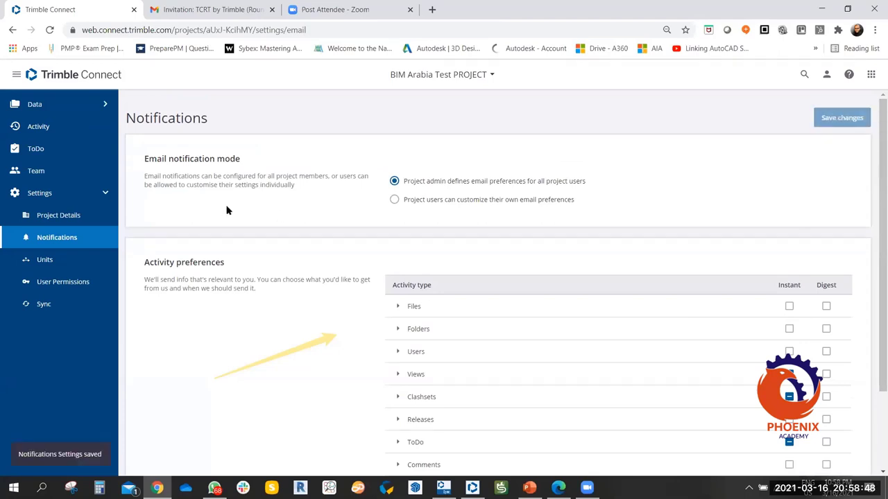
Open Project Details, check the Gmail inbox, and return to the Trimble Connect project page.
click(79, 215)
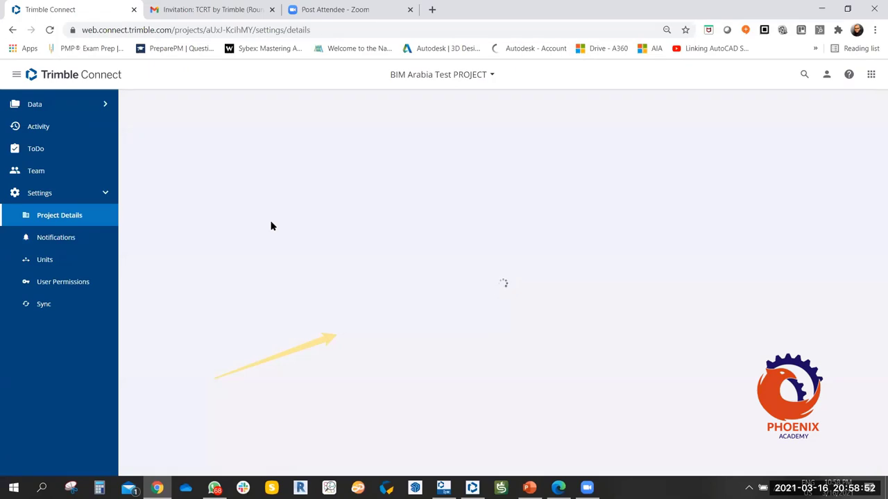
click(224, 9)
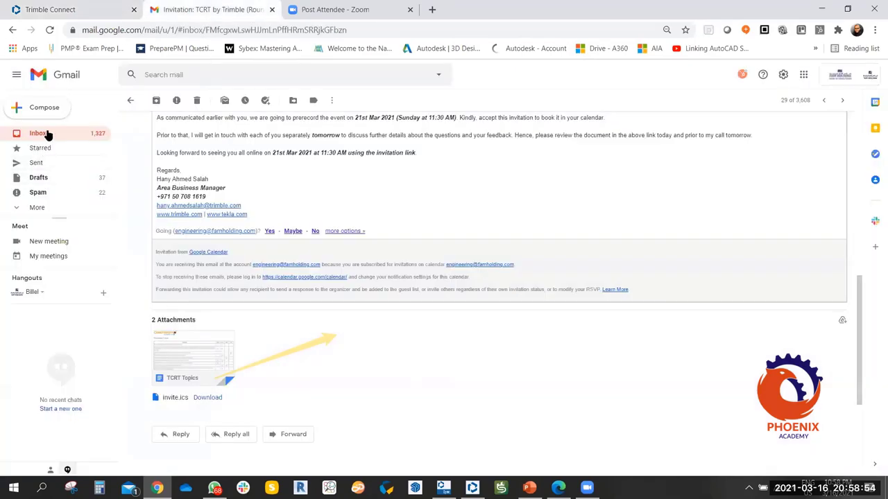
click(28, 133)
scroll(772, 174, up, 10)
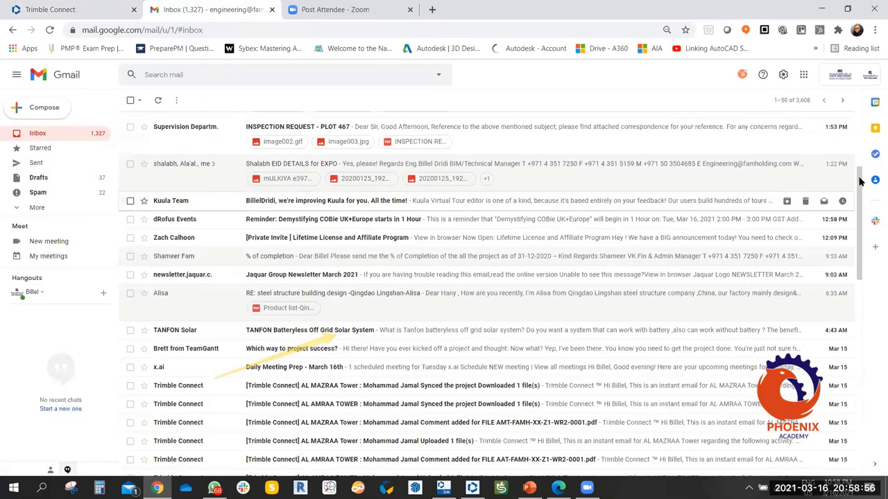
scroll(773, 105, up, 3)
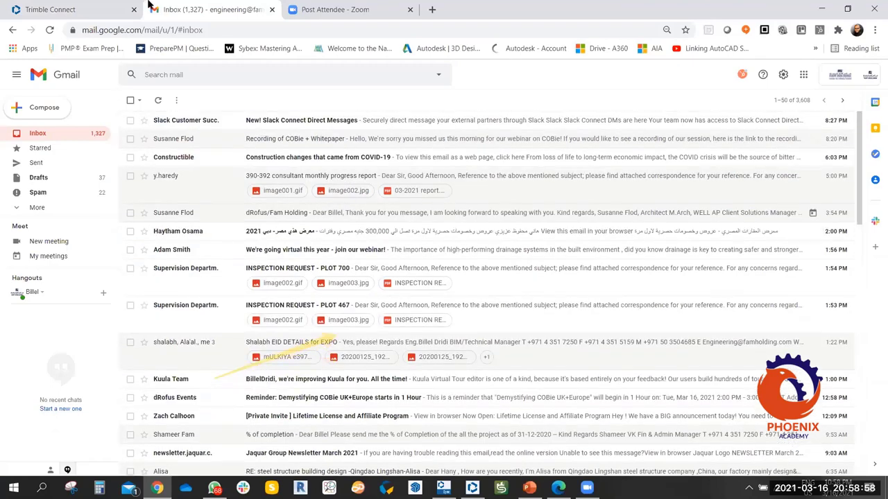
click(77, 9)
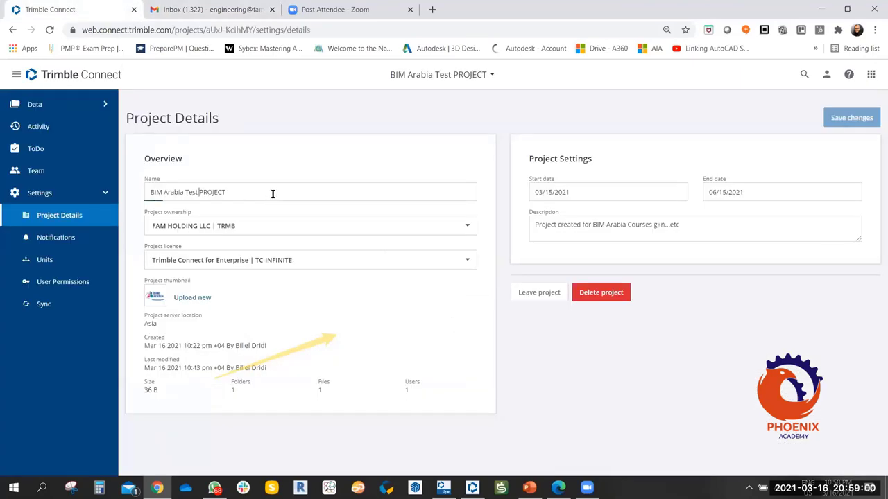
Rename the project to 'BIM Arabia Test Project 01', save it, then reload the Gmail inbox.
double_click(296, 194)
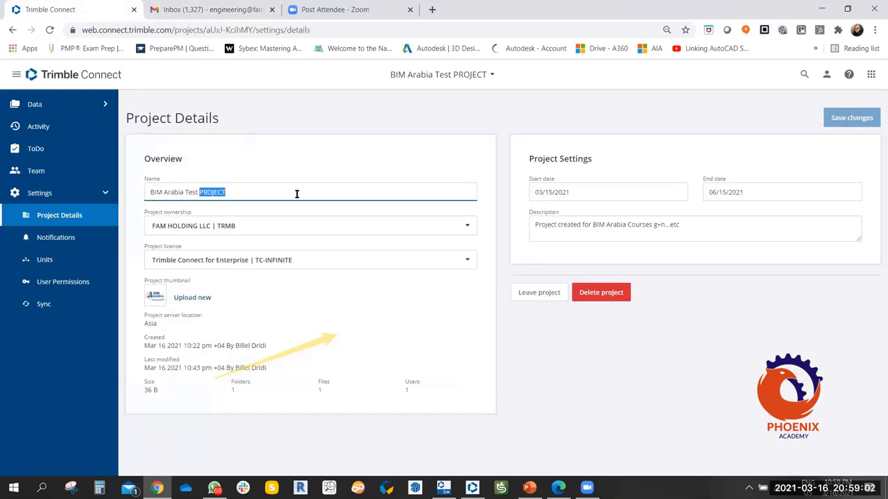
text(Proj)
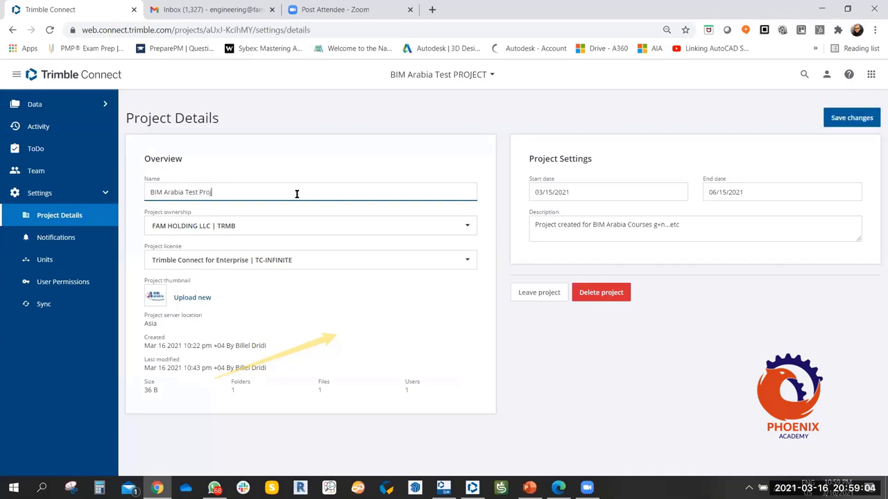
text(ect 01)
click(846, 116)
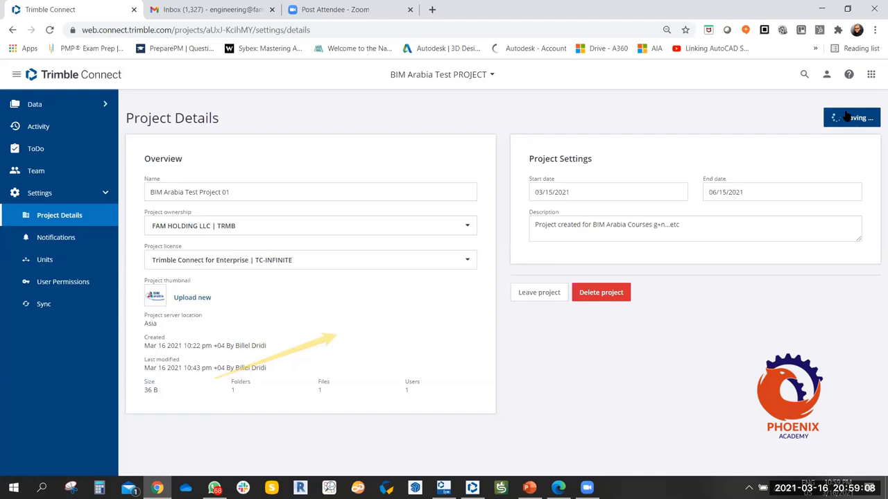
click(841, 108)
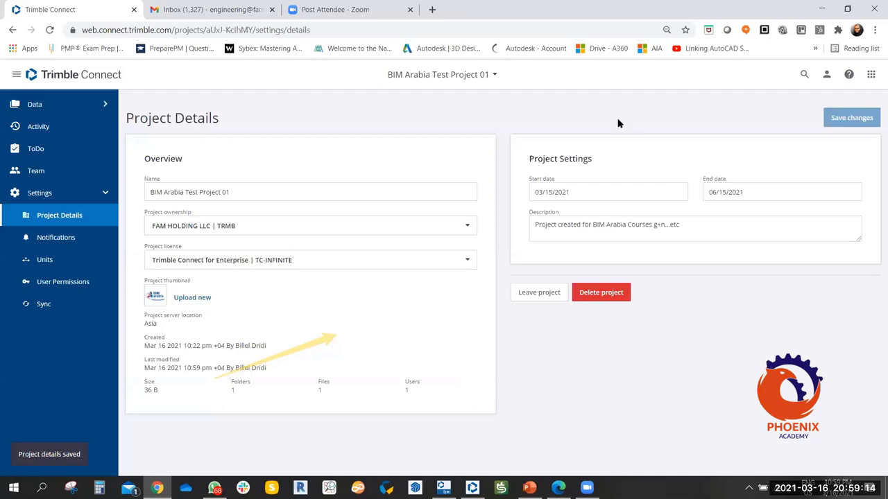
click(191, 9)
click(49, 30)
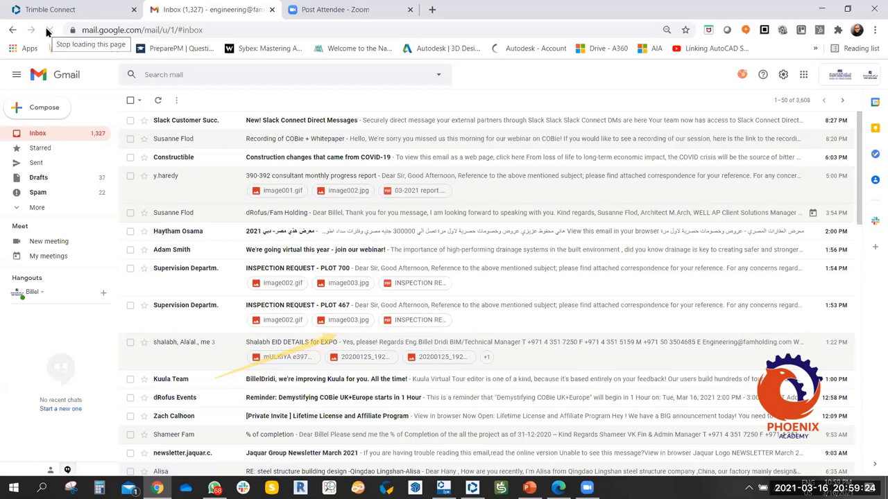
Reopen the Notifications settings and expand then collapse the Other activity types.
click(66, 9)
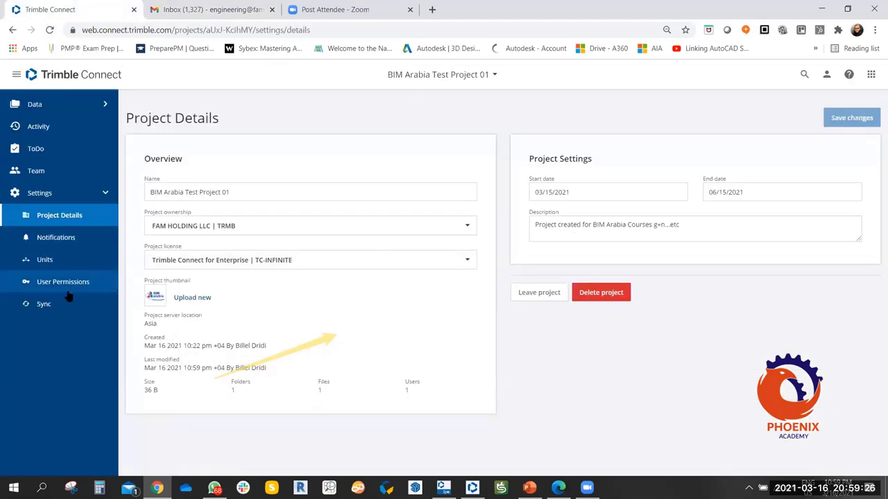
click(52, 240)
scroll(550, 323, down, 2)
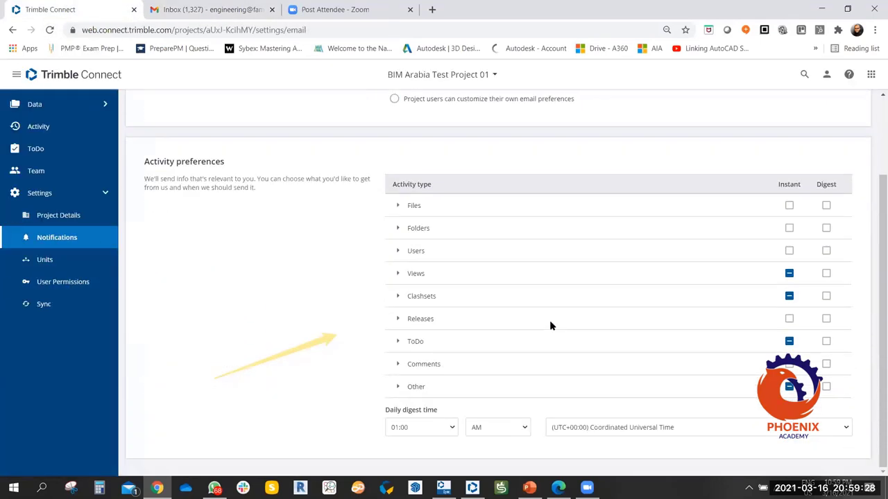
click(395, 389)
scroll(356, 317, down, 1)
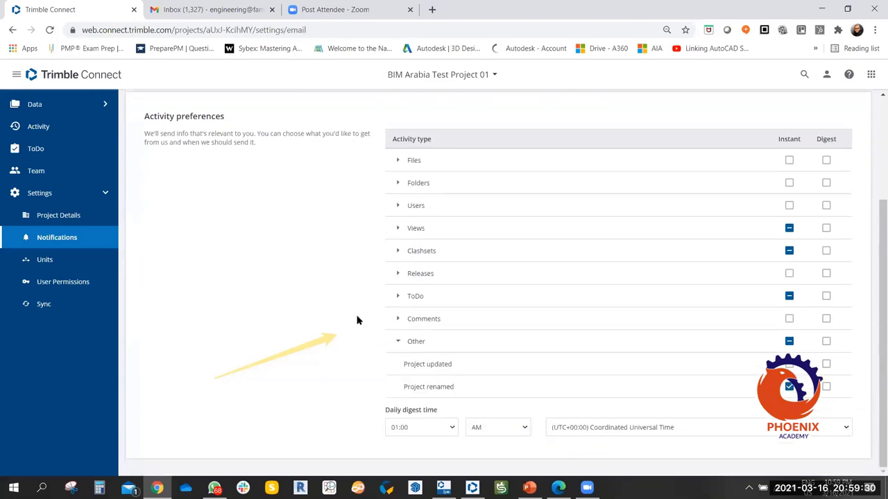
click(397, 340)
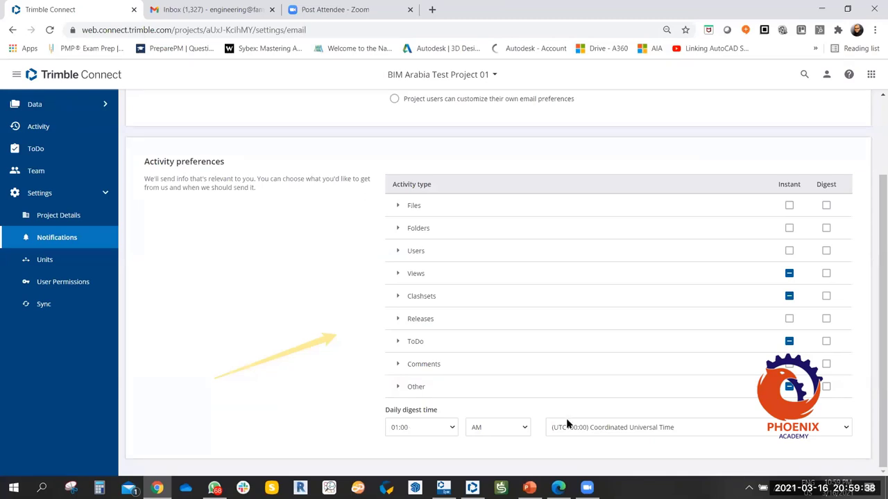
Keep the daily digest hour at 01:00 and return to the Gmail inbox.
click(452, 427)
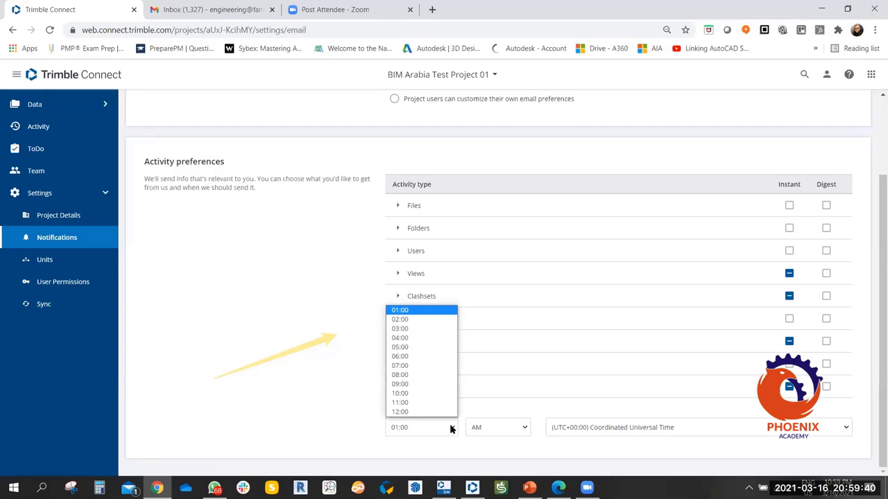
click(235, 261)
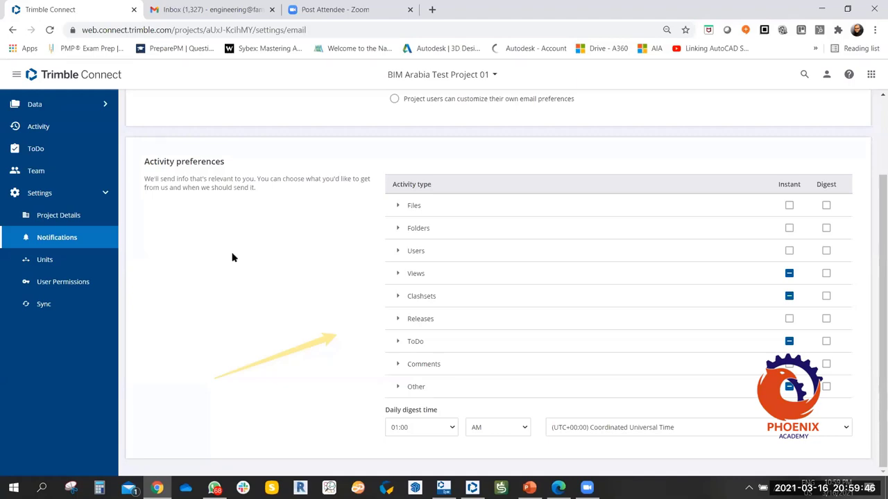
click(179, 9)
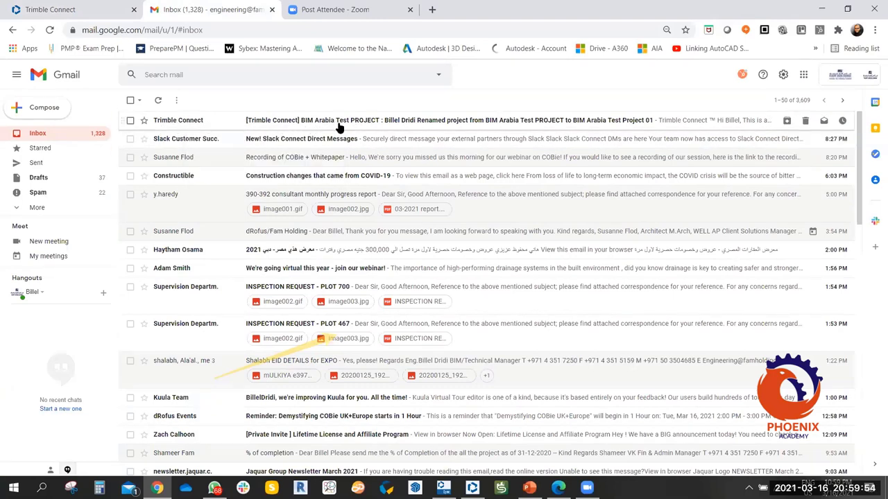
Open the Trimble Connect email announcing the rename to BIM Arabia Test Project 01.
click(381, 126)
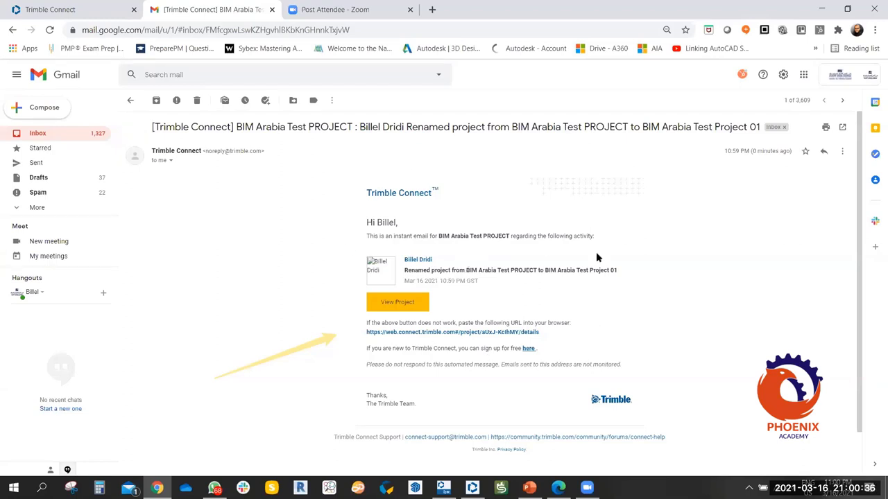
Back in Trimble Connect, browse the Units, Notifications, Project Details and User Permissions settings pages.
click(89, 9)
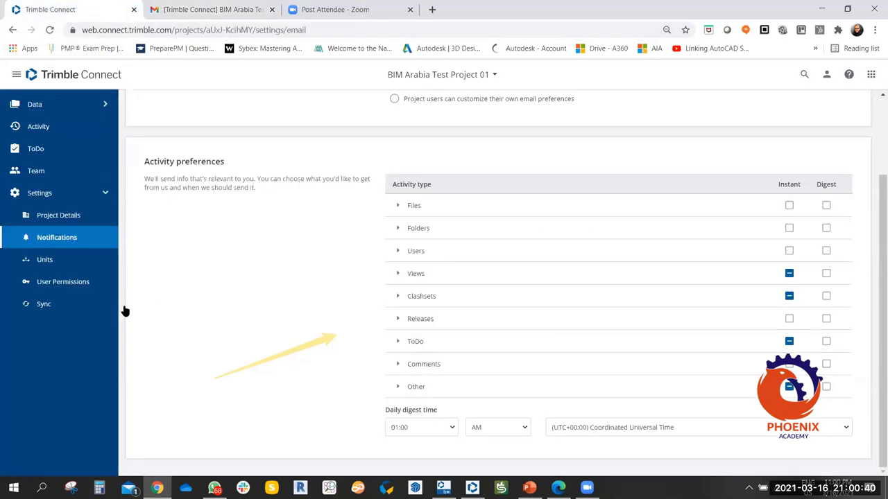
click(50, 268)
click(65, 237)
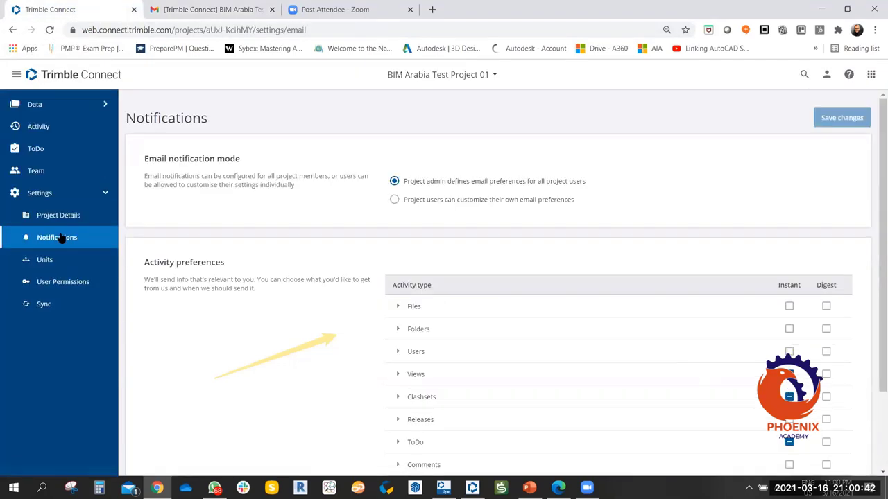
click(67, 215)
click(69, 282)
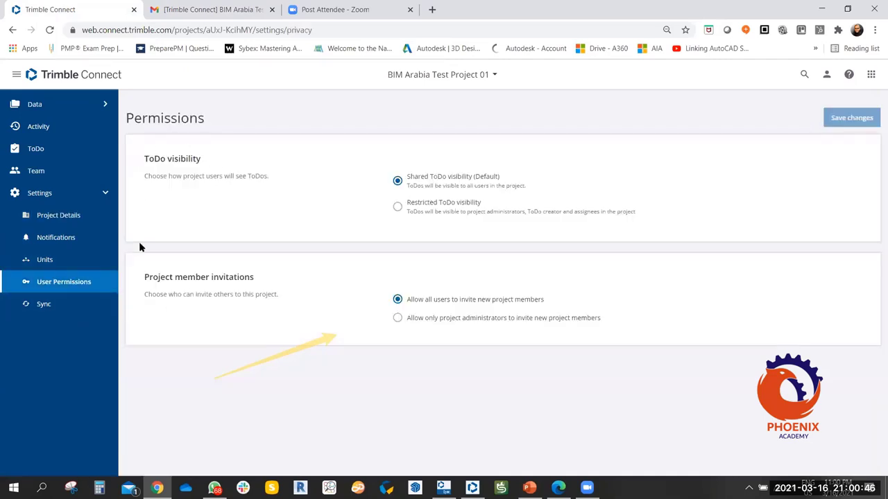
Review Sync Settings: automatic checkout on upload and excluded AutoCAD, Rhino and Revit temporary files.
click(43, 308)
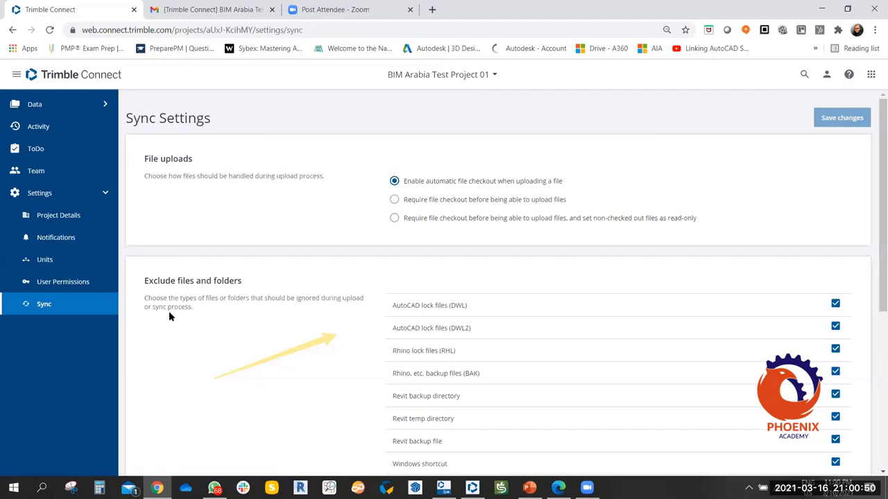
scroll(295, 326, down, 3)
click(97, 193)
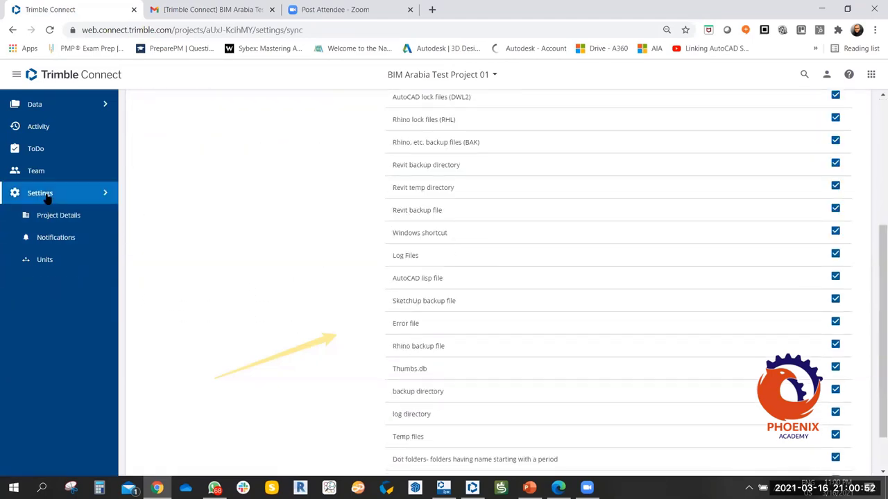
scroll(358, 244, up, 3)
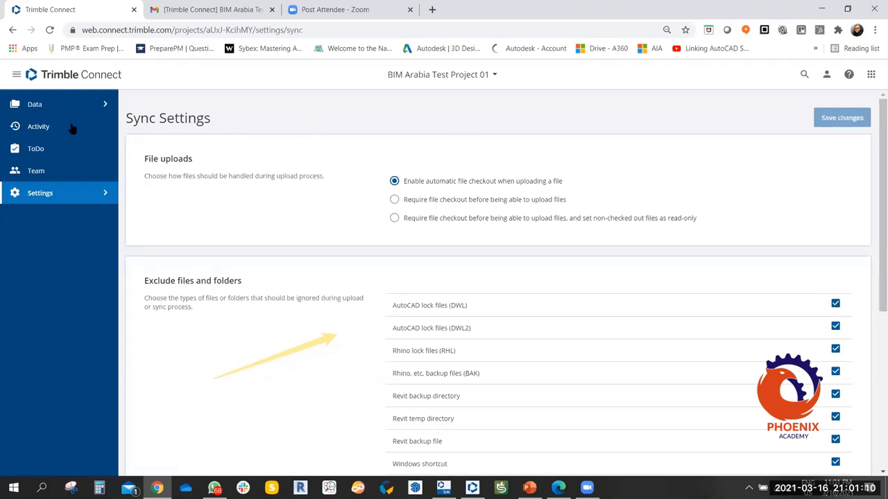
click(49, 106)
click(50, 129)
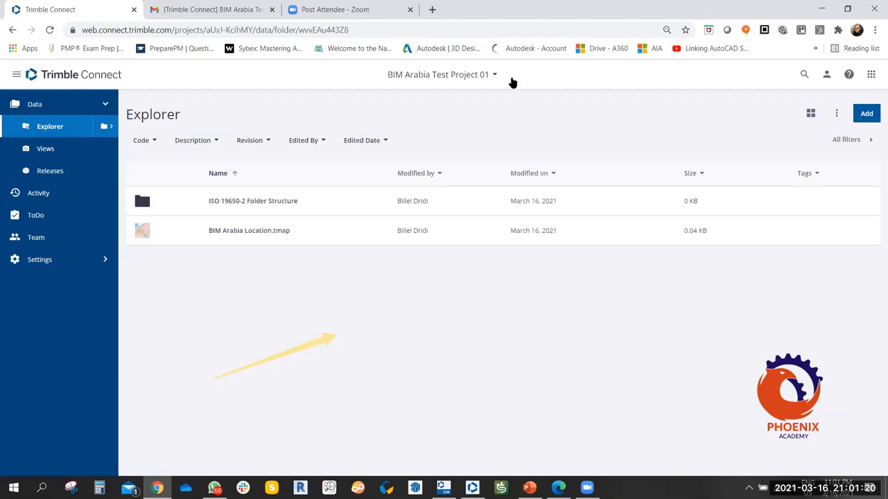
click(493, 78)
click(580, 131)
click(498, 78)
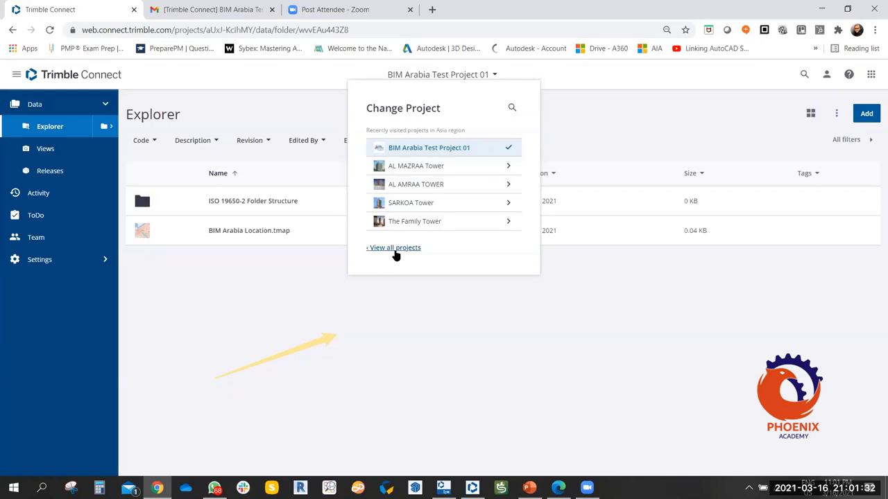
click(394, 248)
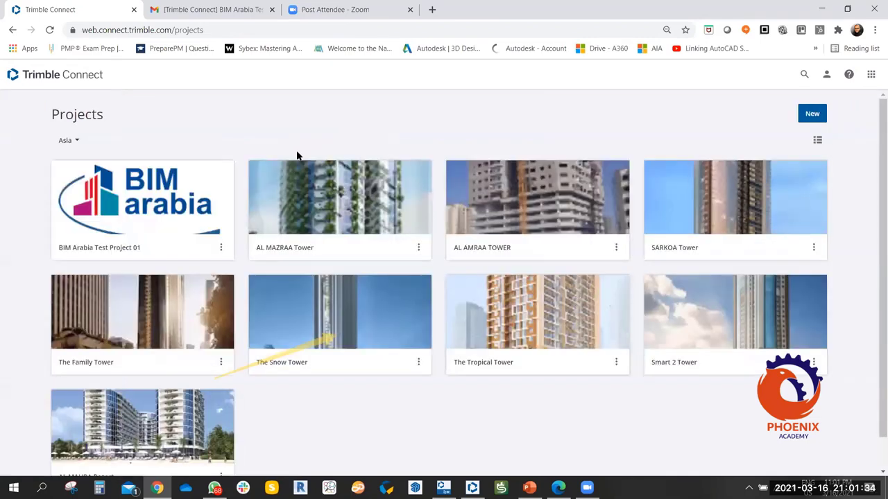
scroll(297, 155, down, 1)
click(297, 155)
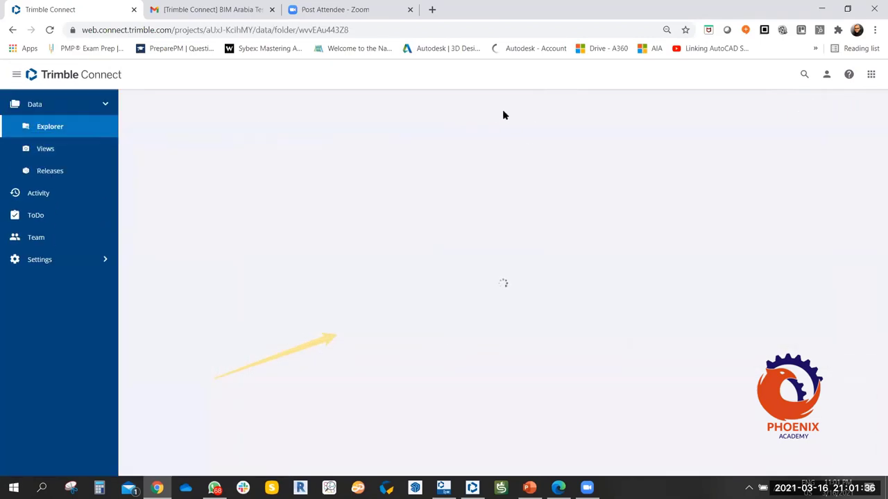
click(78, 77)
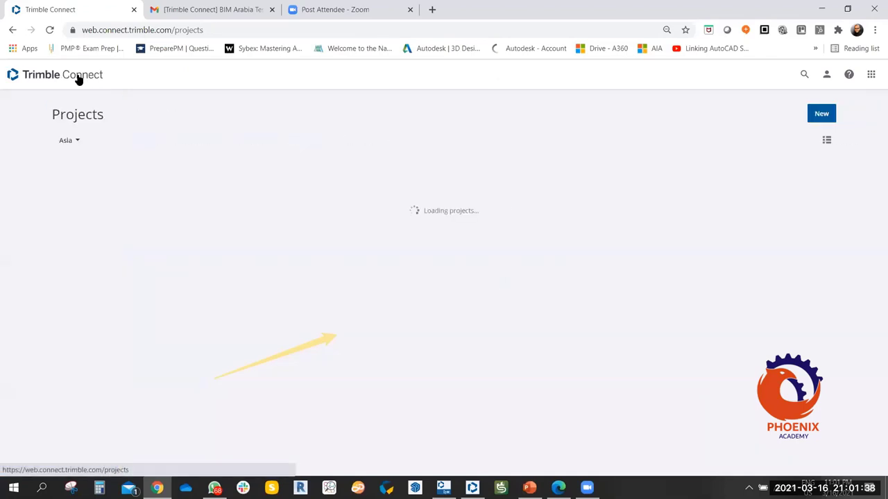
scroll(375, 299, down, 1)
scroll(375, 281, up, 1)
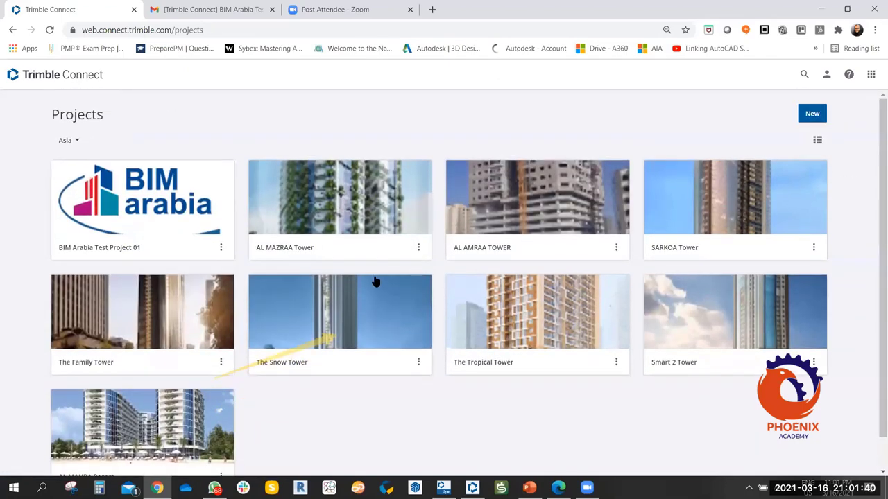
click(122, 187)
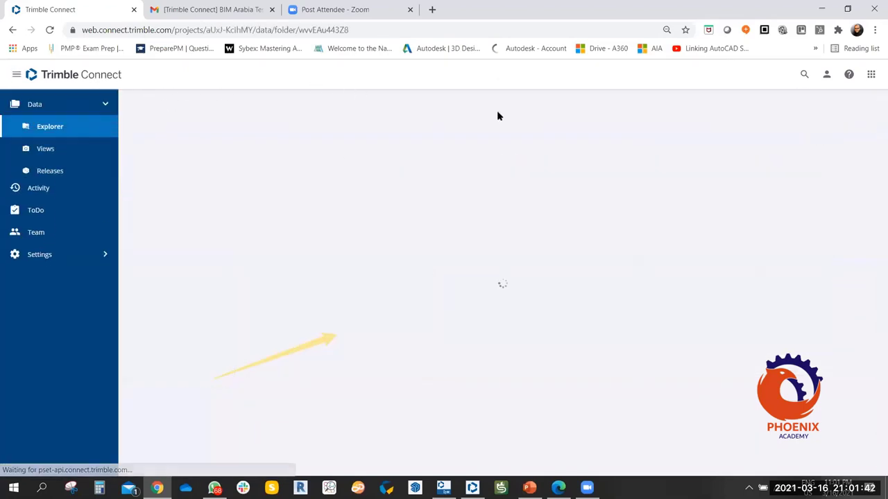
click(496, 76)
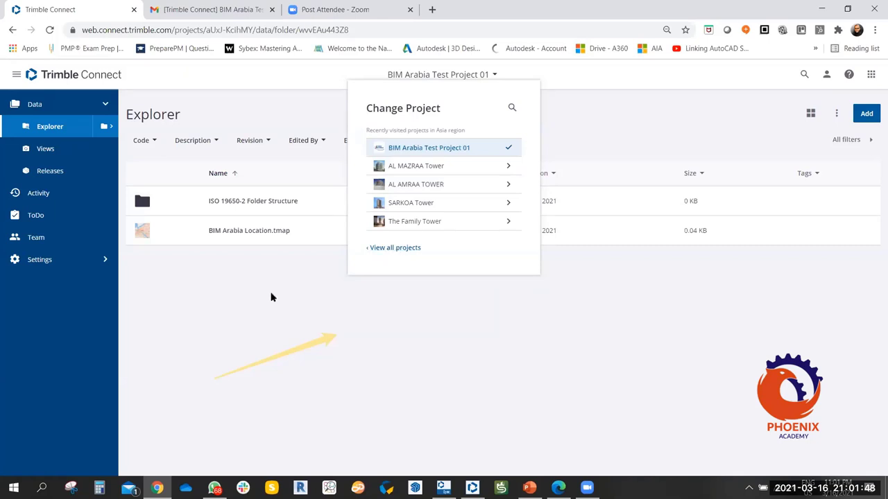
click(79, 75)
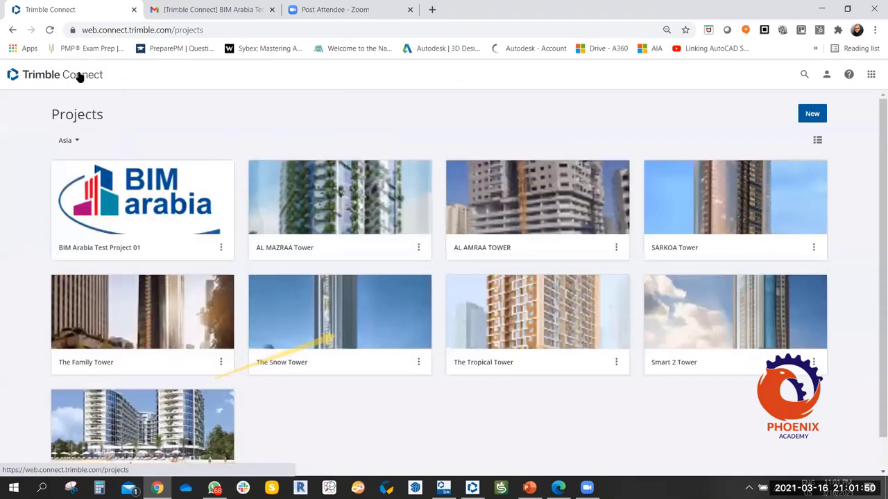
scroll(387, 235, down, 1)
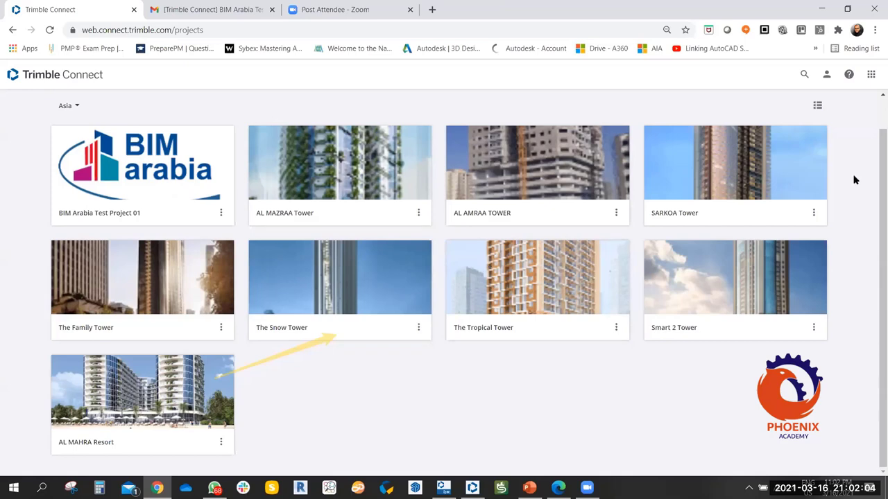
Open the Connect Applications page from the apps grid icon and scroll through the listed apps.
click(871, 74)
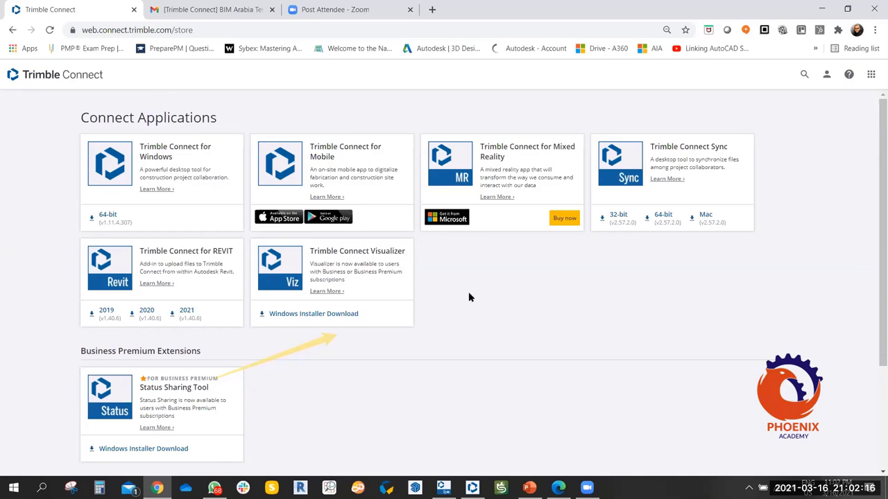
scroll(494, 312, down, 2)
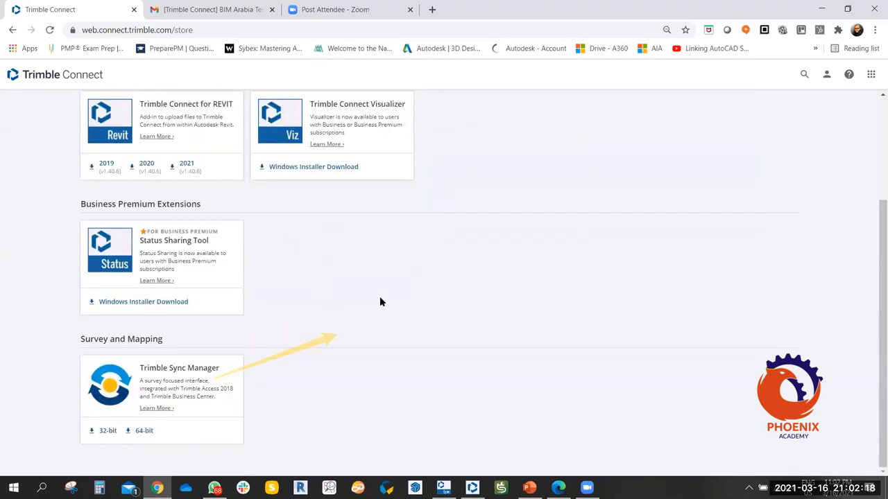
scroll(381, 301, up, 3)
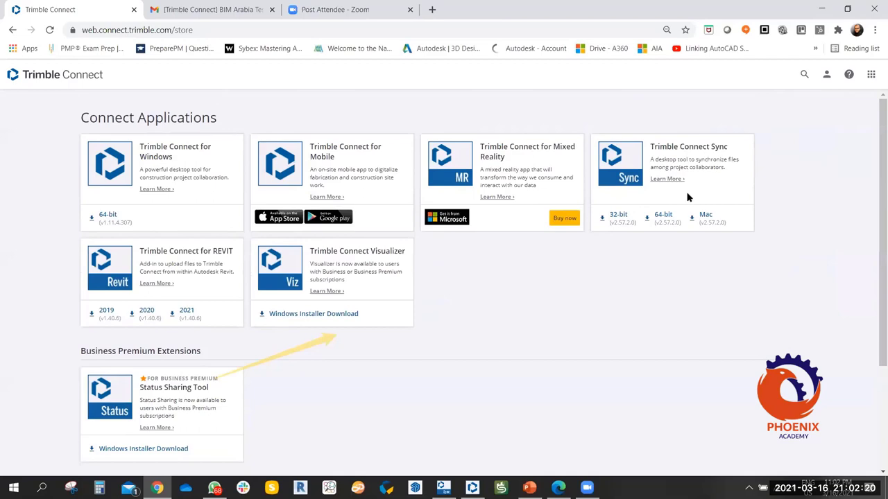
scroll(688, 199, down, 2)
scroll(477, 240, up, 3)
Synchronize the project library in the Trimble Connect desktop app, then close the app.
click(471, 487)
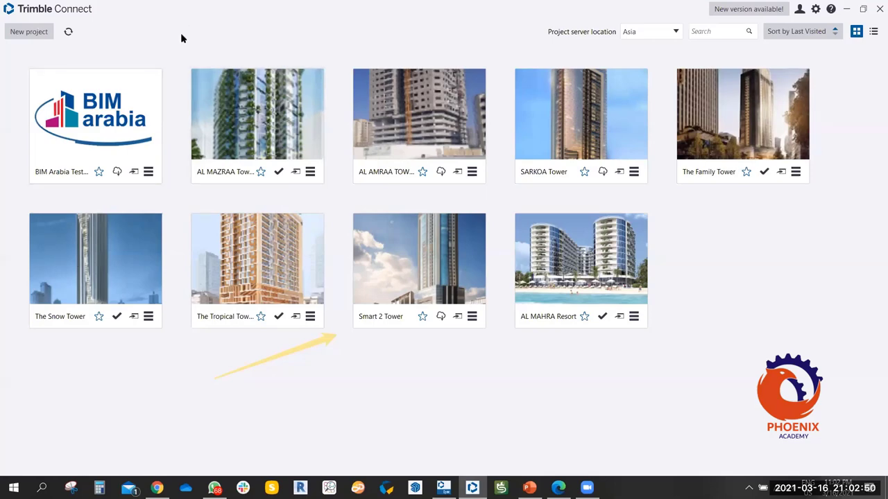
click(69, 33)
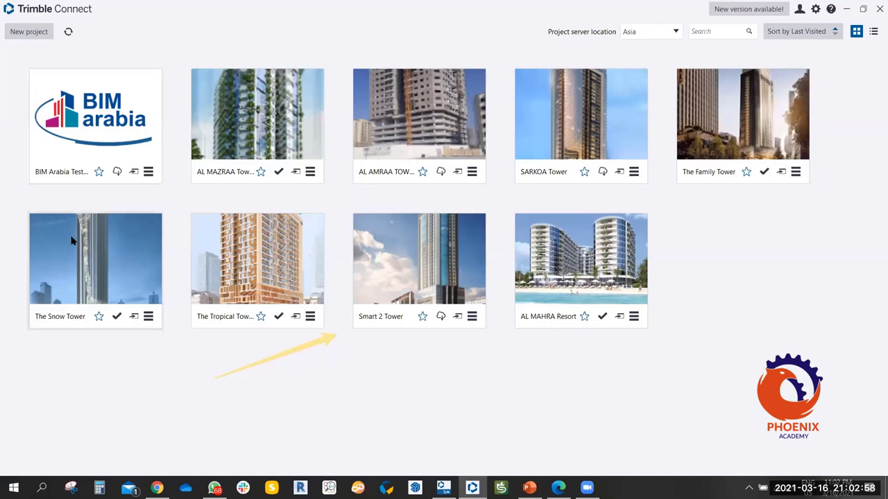
mouse_move(471, 488)
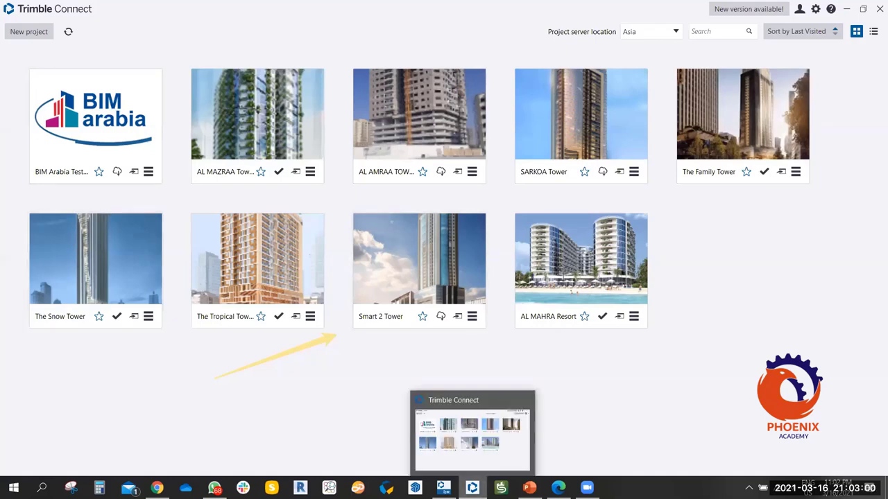
click(875, 9)
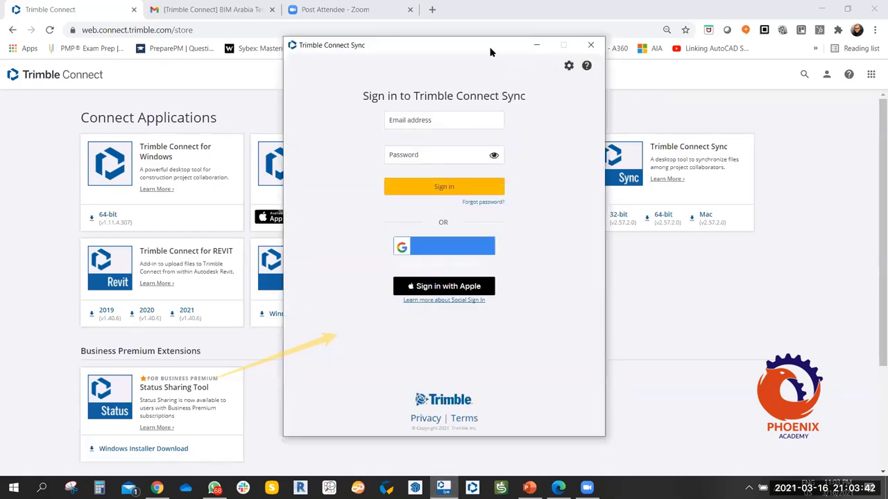
Sign in to Trimble Connect Sync using the saved account's autofilled e-mail and password.
click(363, 109)
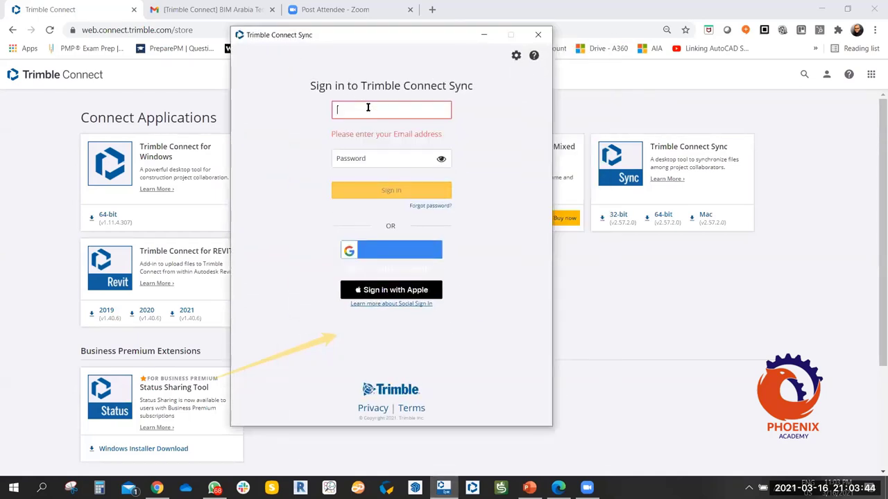
click(372, 126)
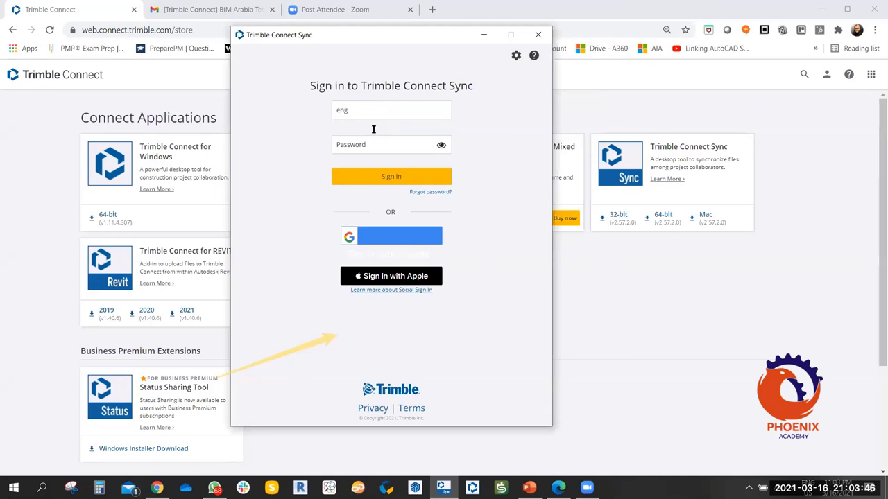
click(386, 178)
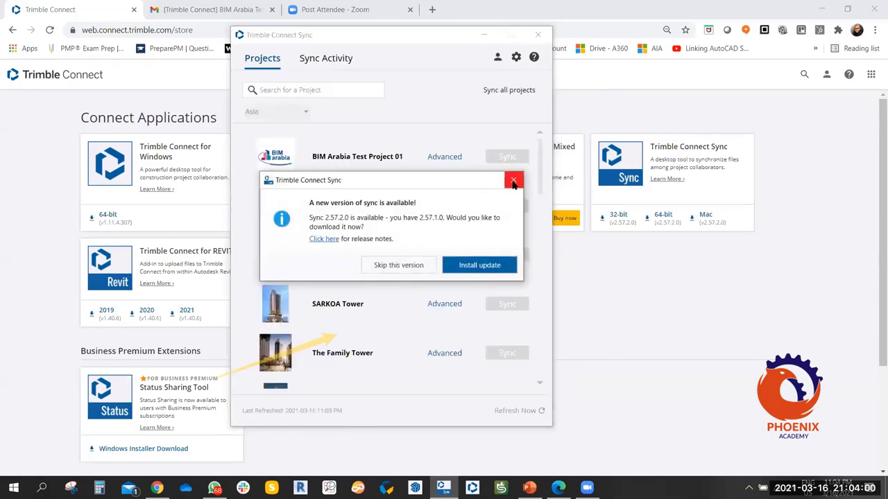
Dismiss the new-version notice, review the project list, and hide the Sync window.
click(513, 179)
scroll(353, 236, down, 5)
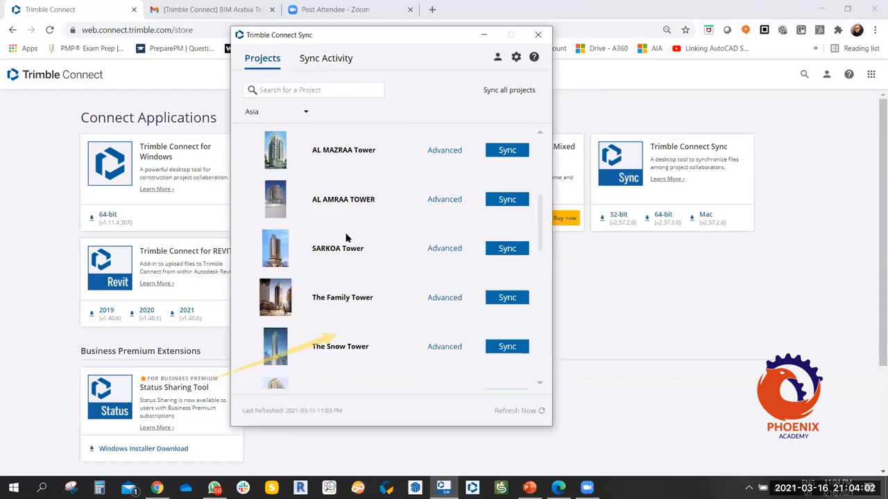
scroll(360, 244, up, 5)
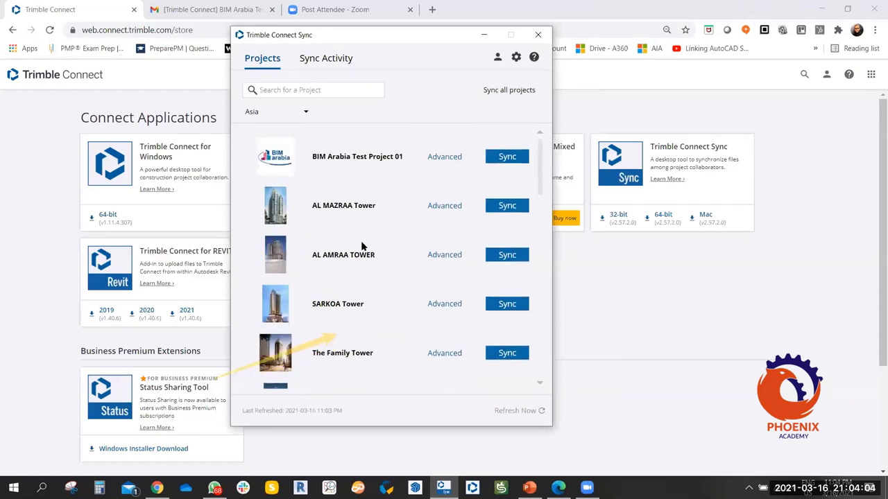
scroll(351, 244, down, 5)
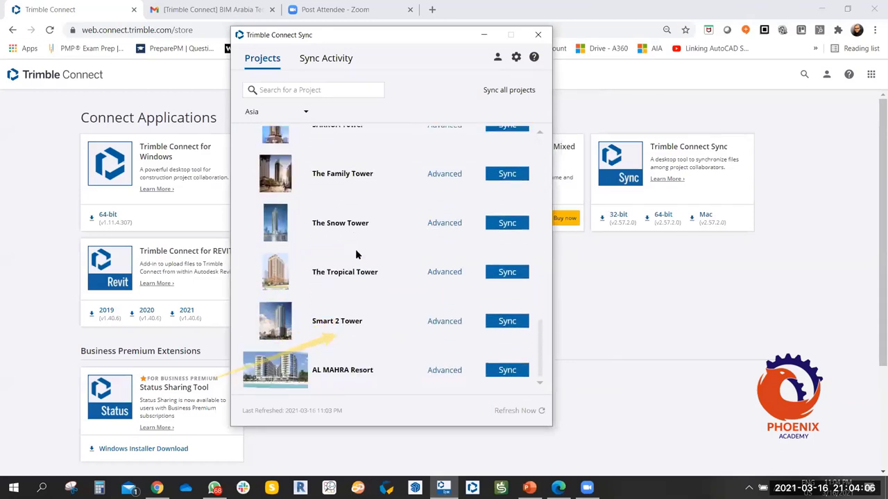
scroll(355, 249, up, 5)
scroll(369, 267, down, 1)
scroll(360, 263, down, 3)
scroll(375, 262, up, 4)
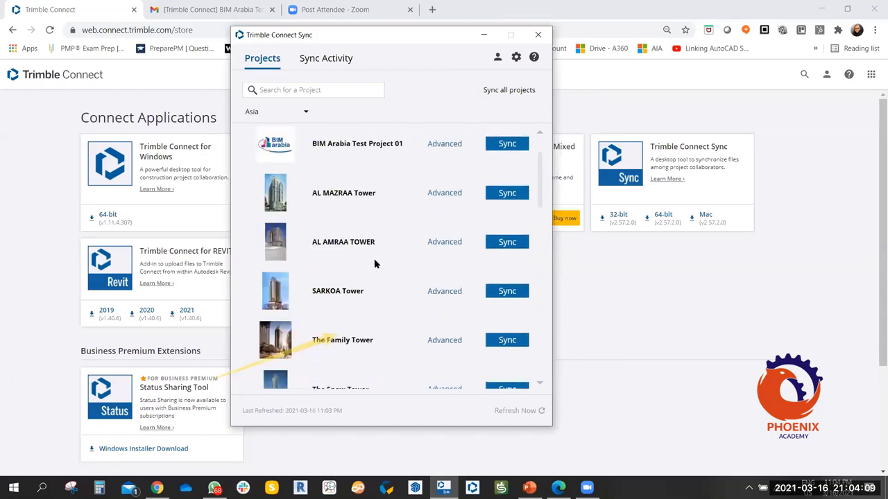
click(484, 36)
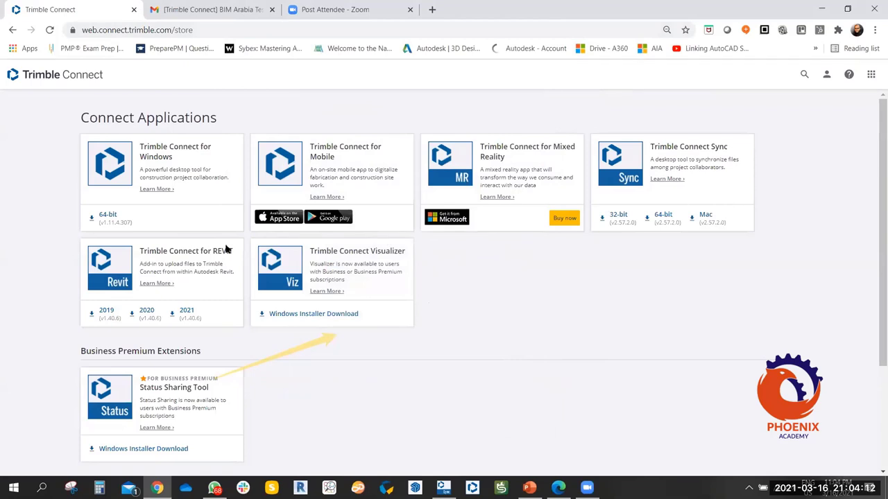
scroll(187, 274, down, 1)
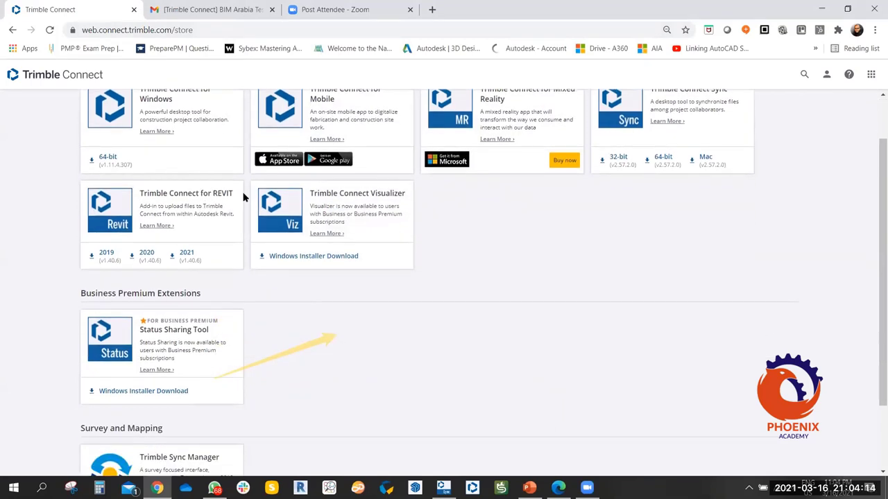
drag(235, 194, 141, 190)
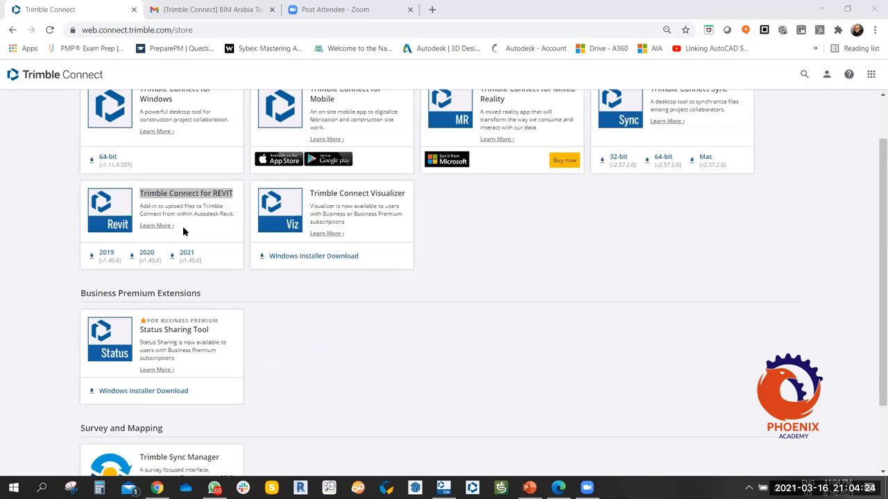
click(183, 230)
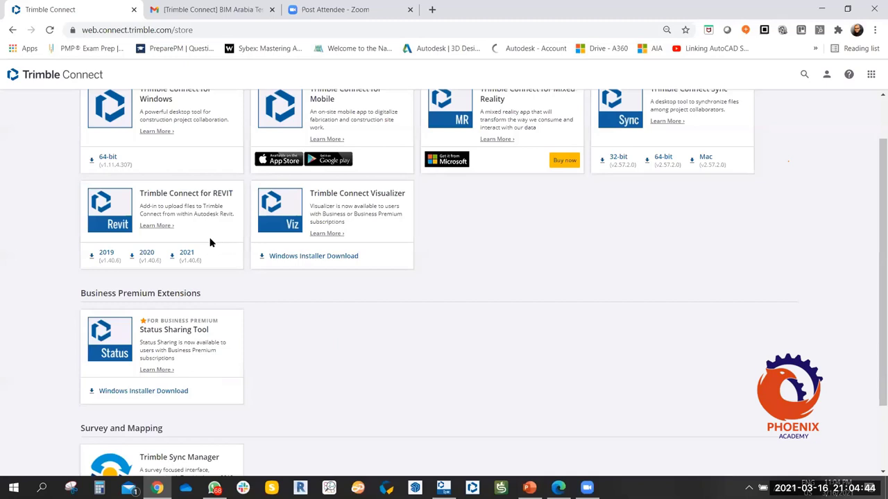
scroll(212, 241, up, 1)
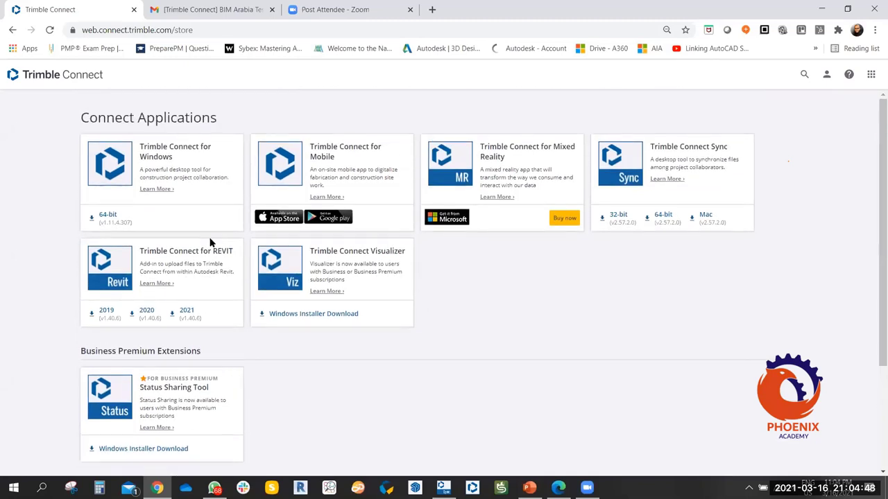
scroll(236, 257, down, 1)
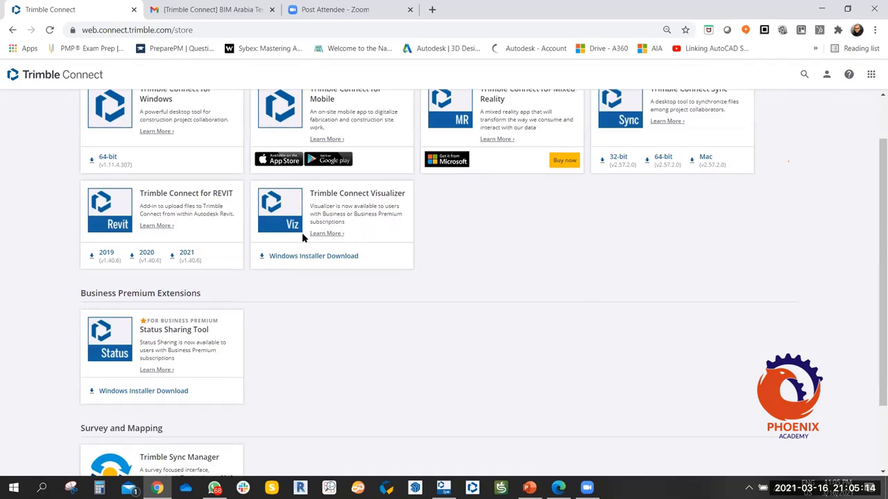
scroll(291, 239, down, 1)
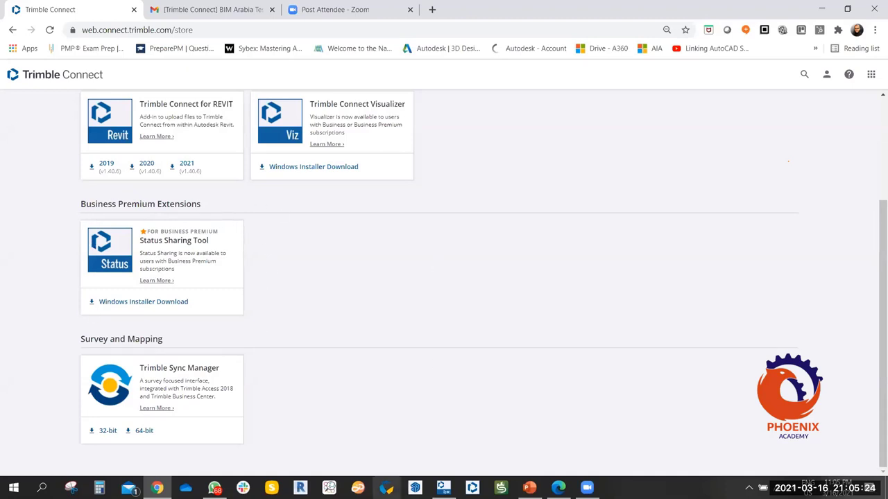
Sign in to Workflow Tools with the account e-mail and password, with Stay signed in ticked.
click(386, 487)
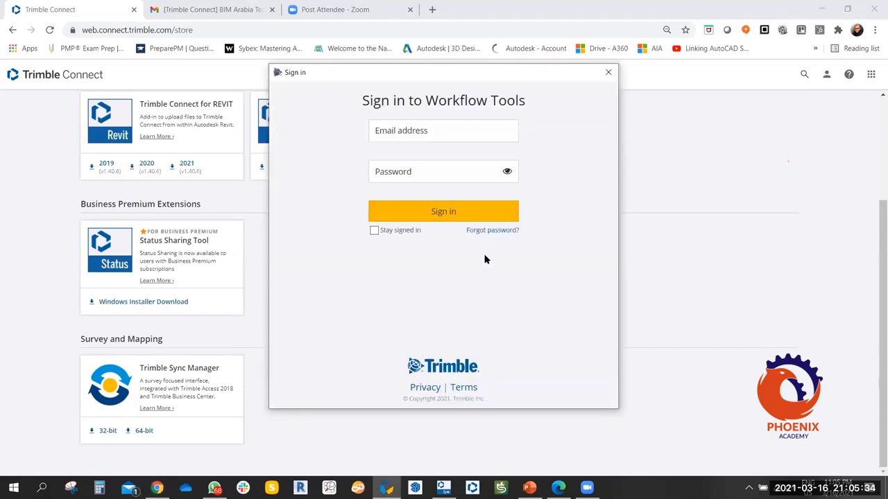
click(420, 133)
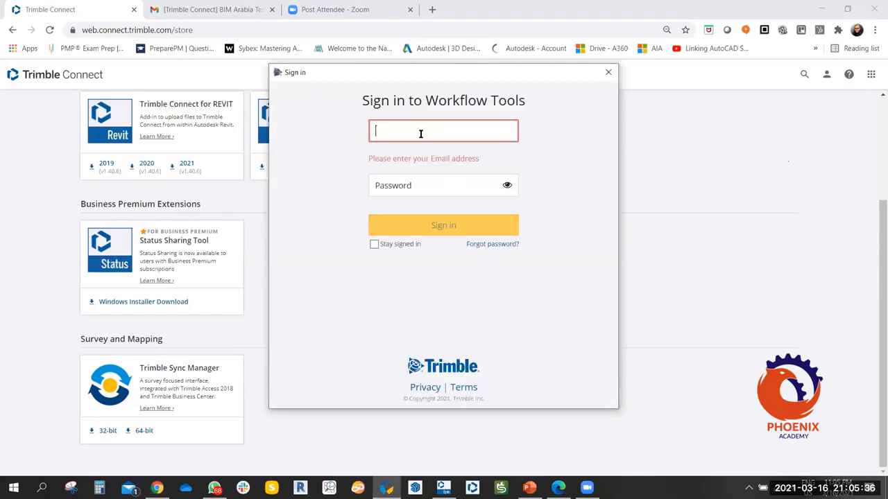
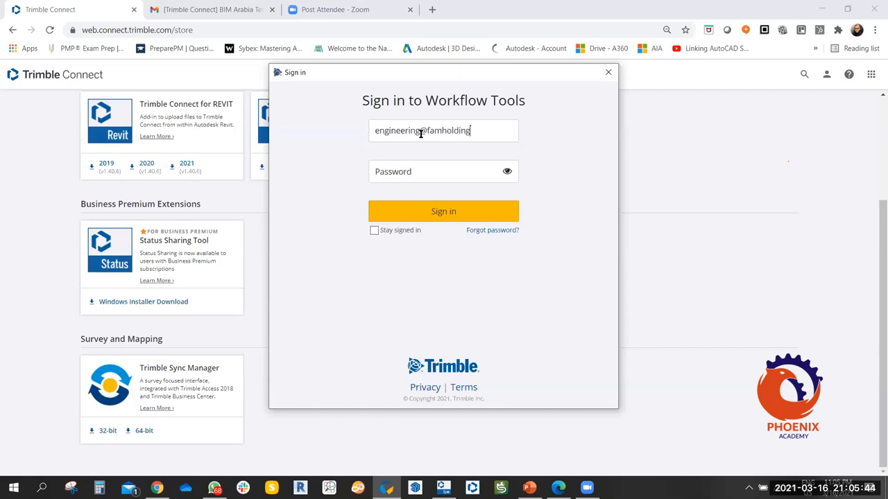
click(415, 170)
text(*******)
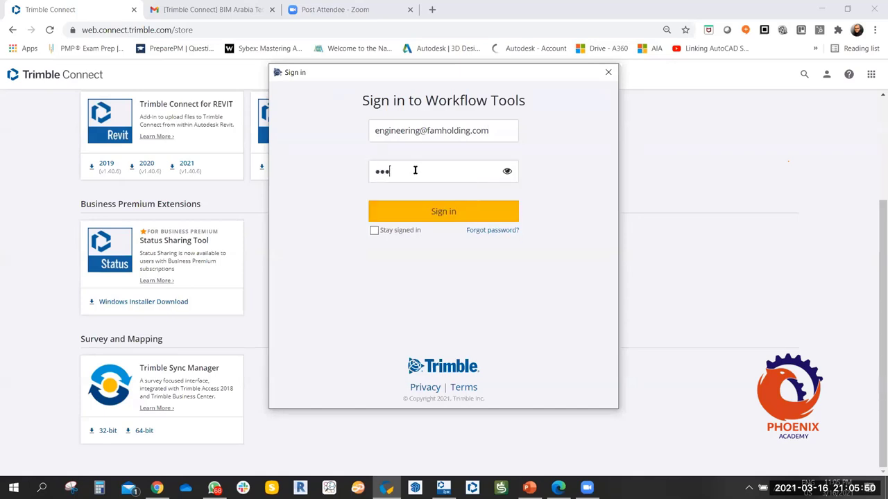
text(****)
click(374, 230)
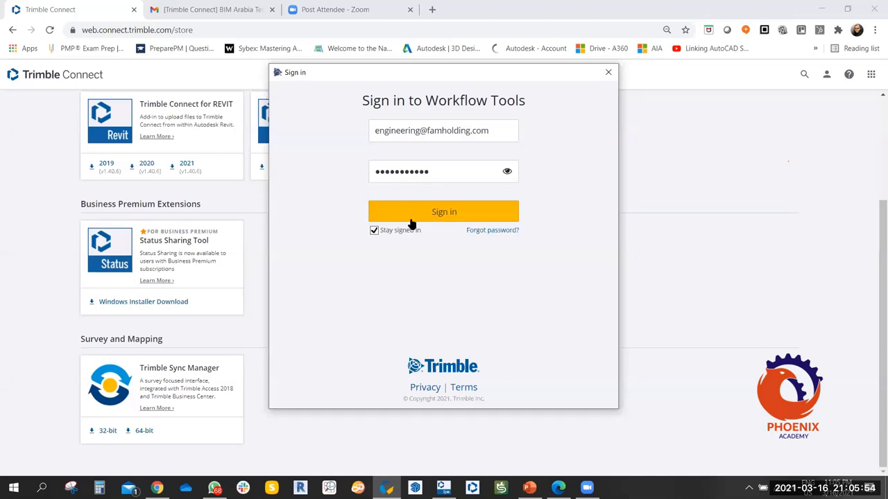
click(410, 216)
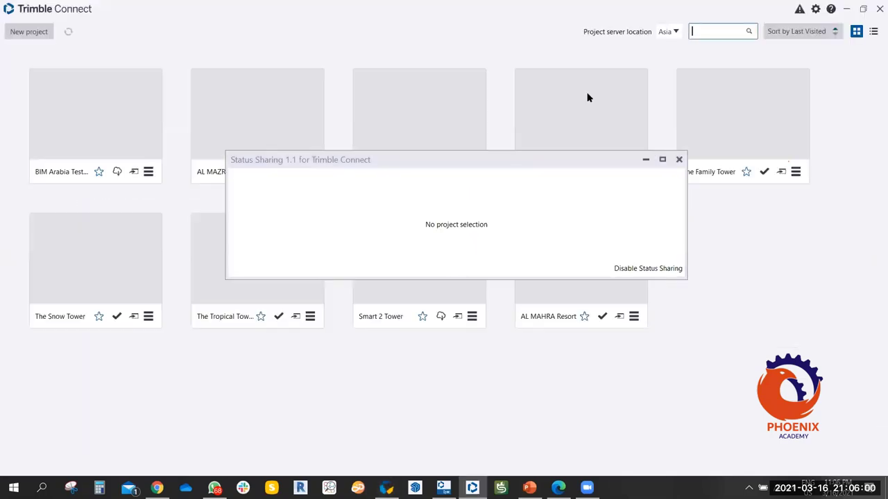
Minimise the Trimble Connect window, enlarge the Status Sharing window, and disable status sharing.
click(846, 9)
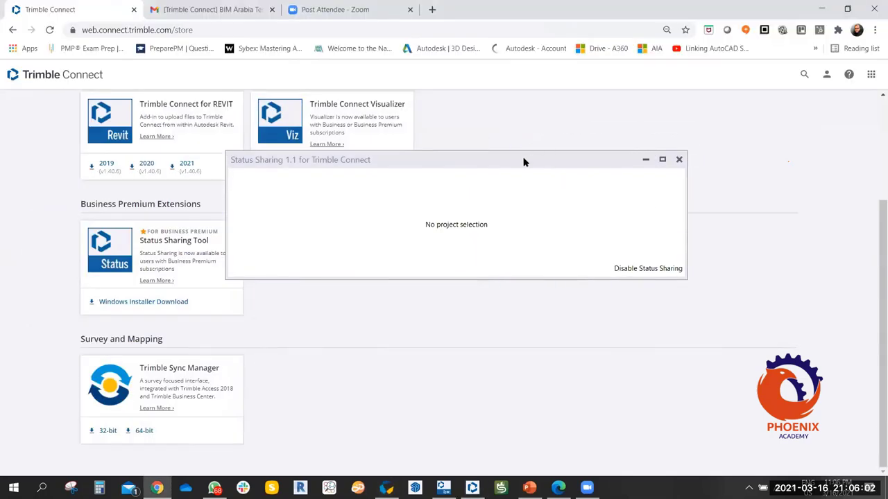
drag(524, 162, 511, 132)
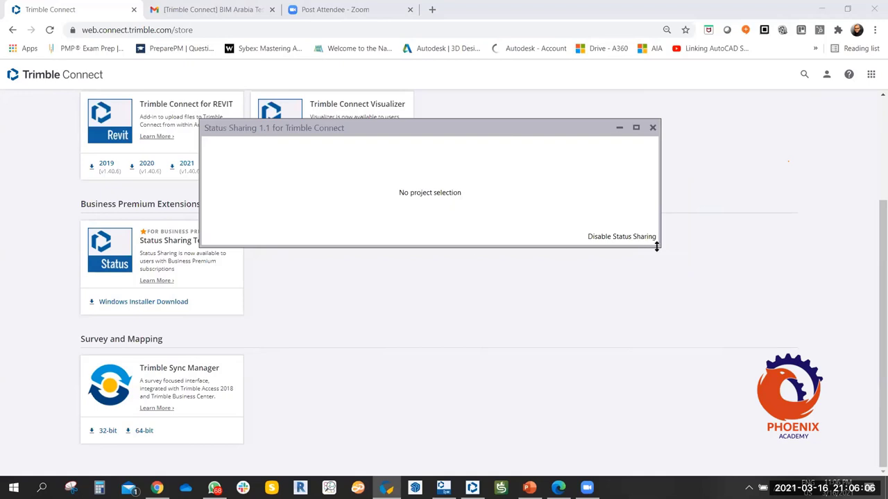
drag(656, 248, 656, 367)
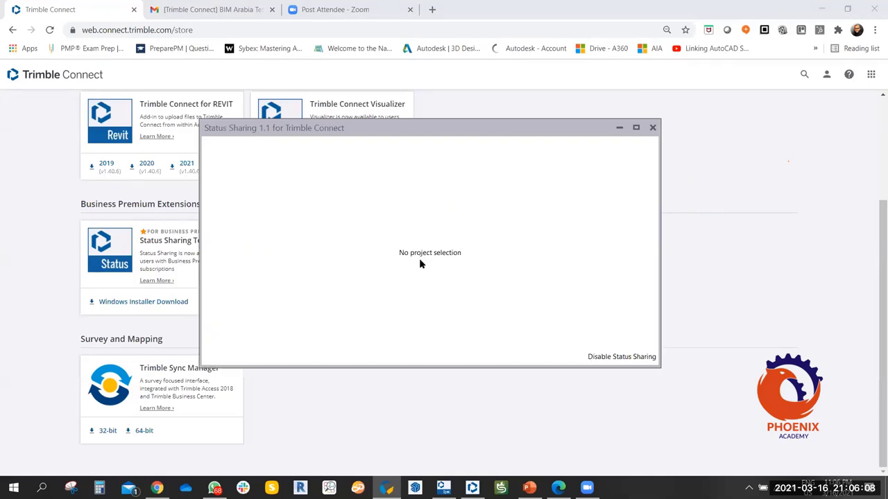
click(608, 357)
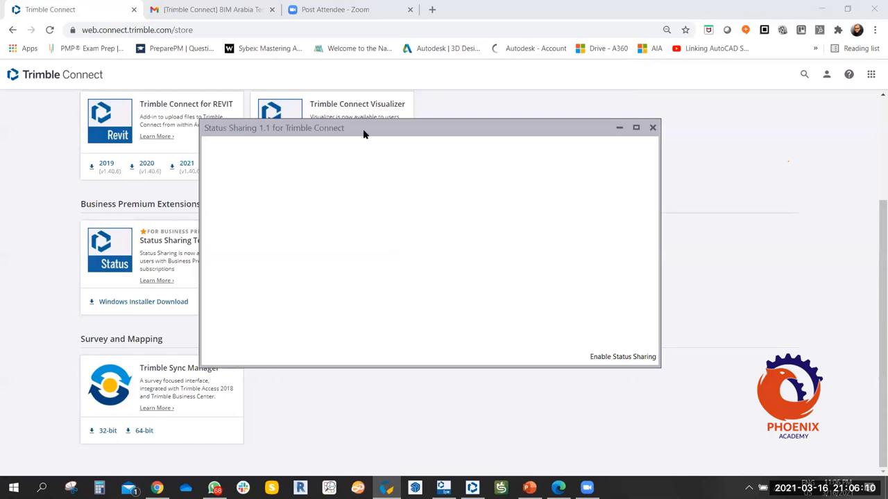
Reposition and resize the Status Sharing window, then minimise it.
drag(373, 132, 420, 102)
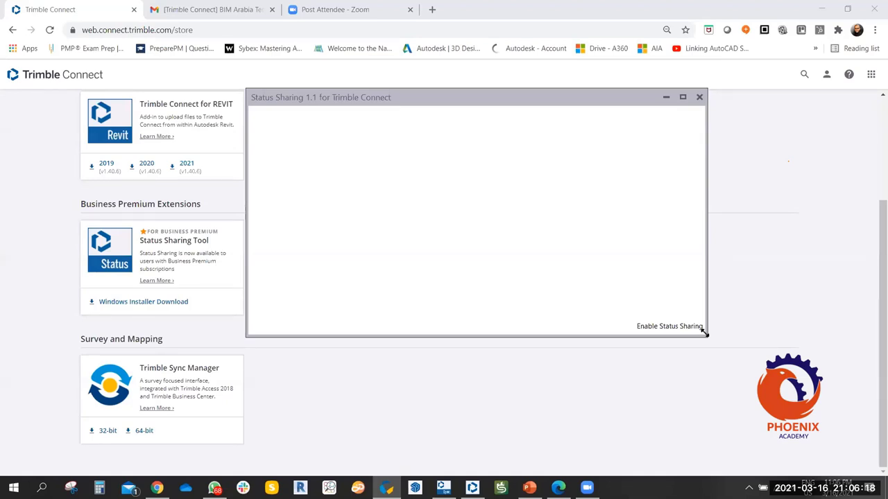
drag(703, 333, 750, 345)
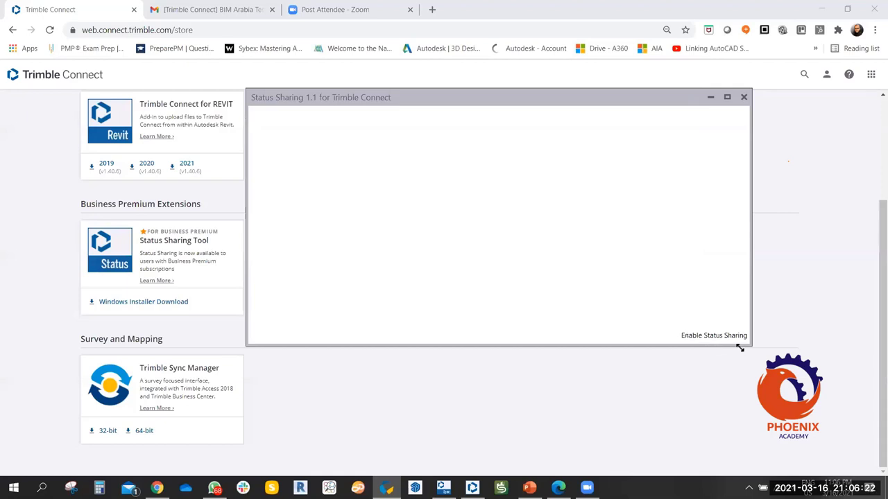
drag(740, 349, 594, 320)
drag(441, 103, 416, 154)
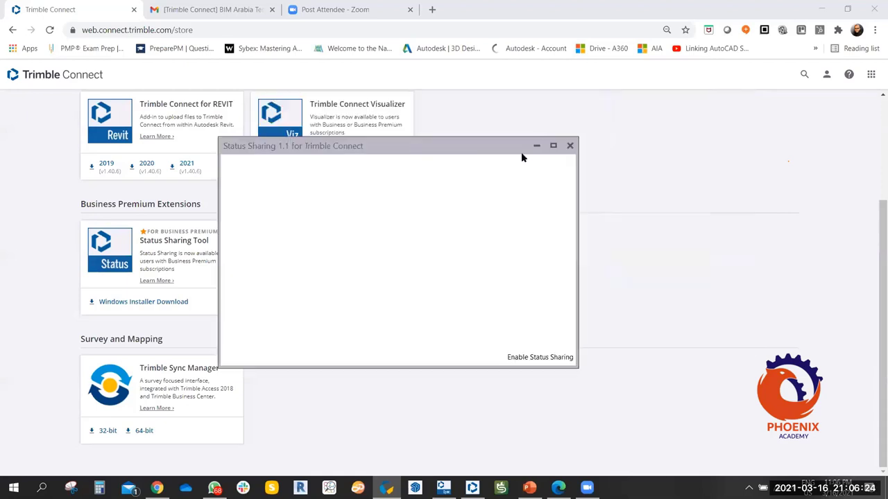
click(536, 146)
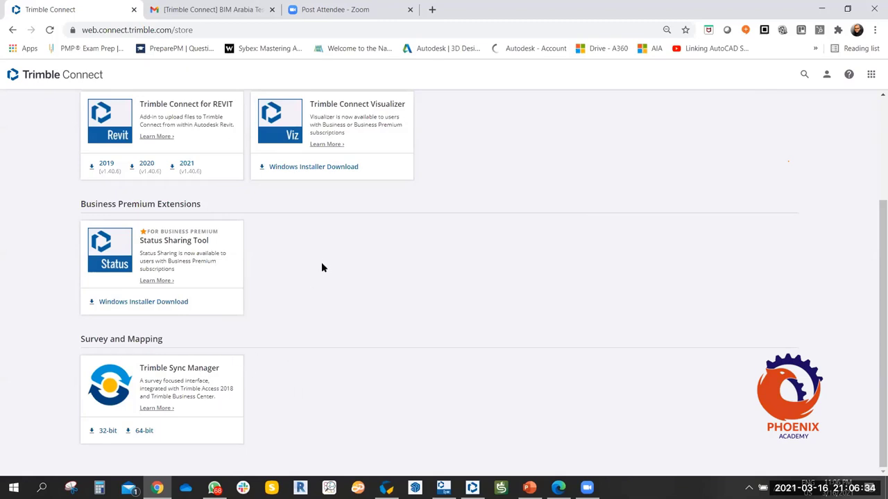
scroll(462, 294, up, 2)
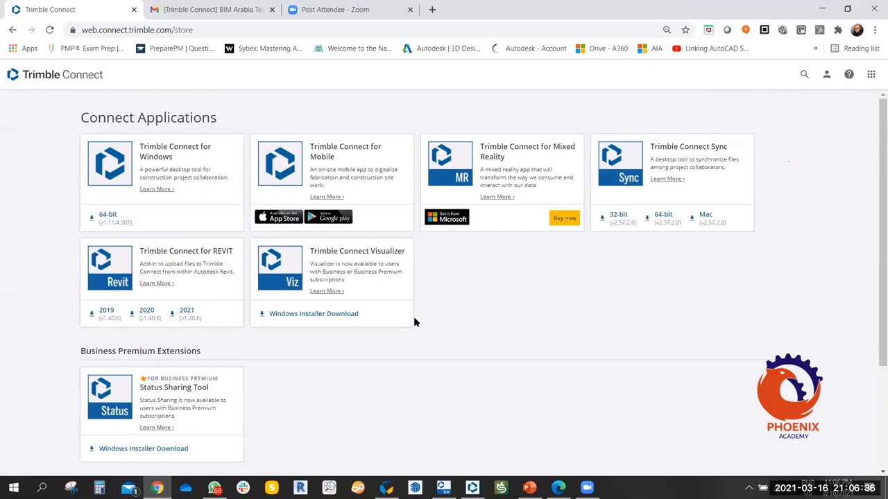
scroll(285, 347, down, 2)
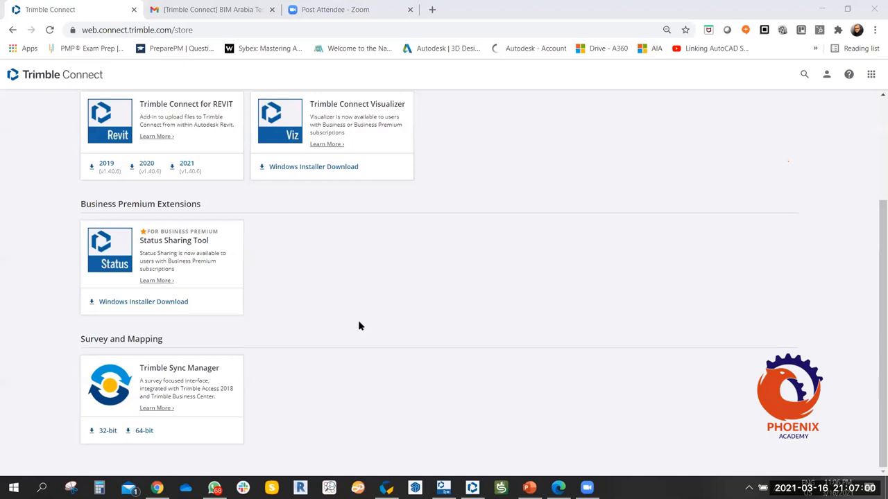
scroll(224, 183, up, 3)
Return to the Trimble Connect projects list and look through the projects.
click(83, 77)
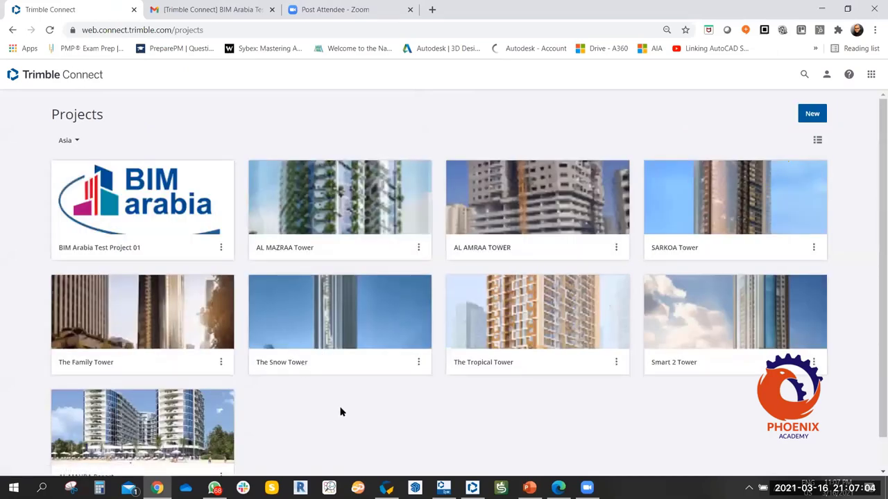
scroll(340, 412, down, 1)
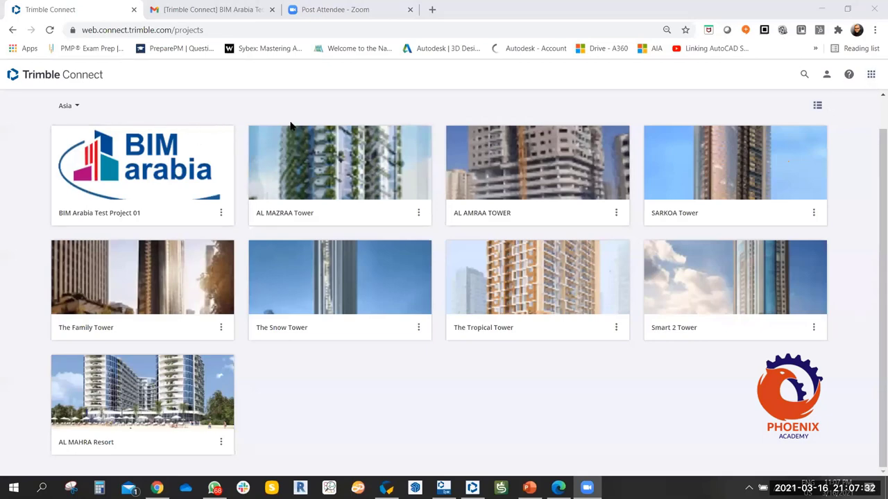
scroll(765, 165, up, 1)
Abandon the new project and its thumbnail choice, then open BIM Arabia Test Project 01.
click(812, 113)
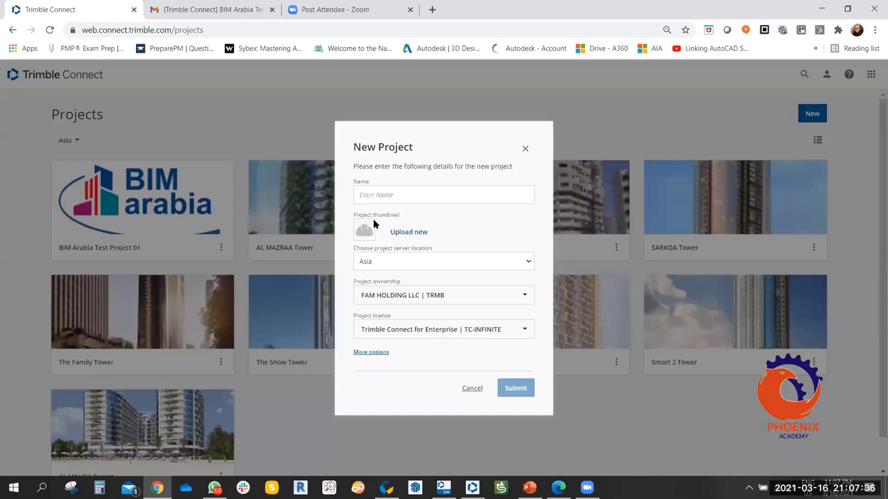
click(399, 234)
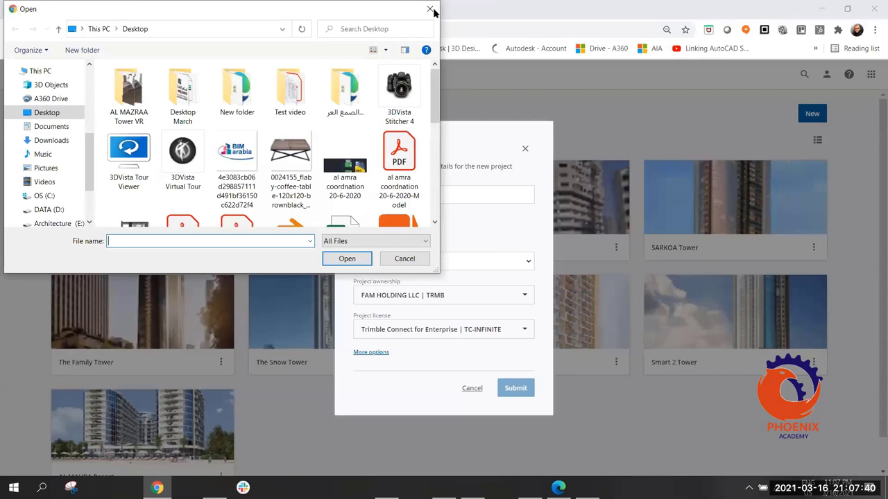
click(430, 9)
click(525, 149)
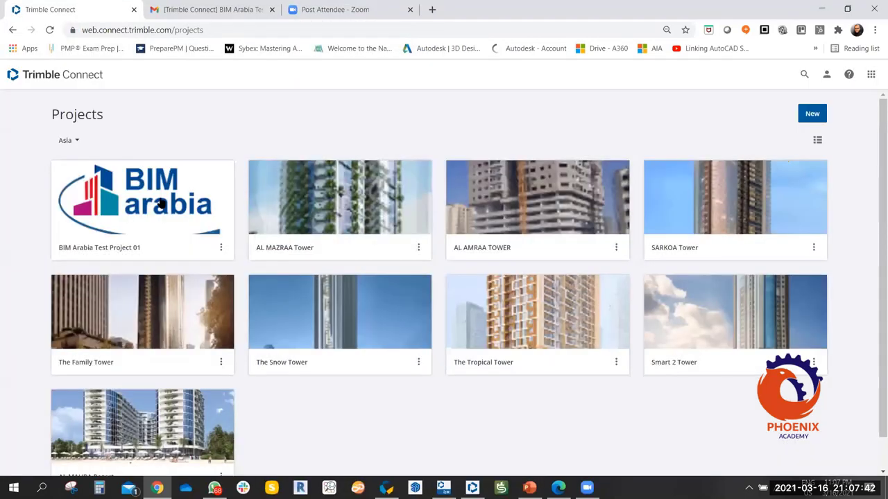
click(159, 203)
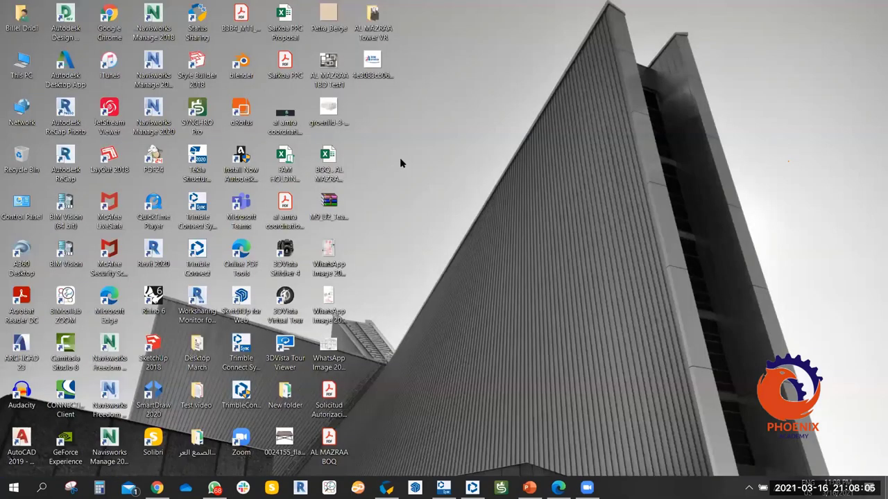
Drag the 85.73 KB image file from the desktop into the project Explorer to upload it.
key(super+d)
drag(372, 61, 453, 309)
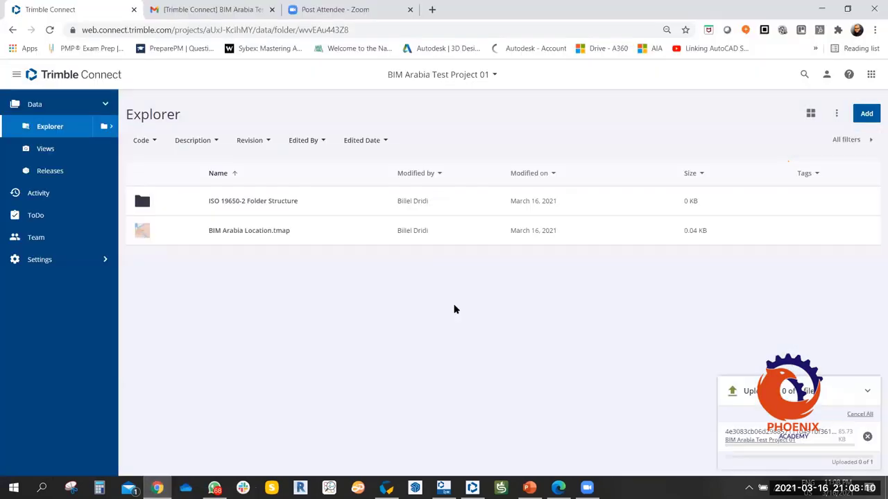
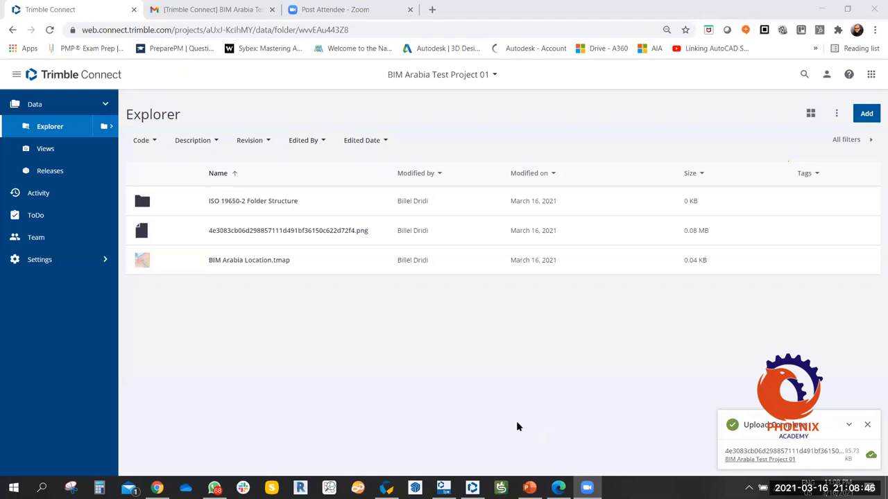
Close the Upload Complete notification at the bottom right of the Explorer.
click(867, 425)
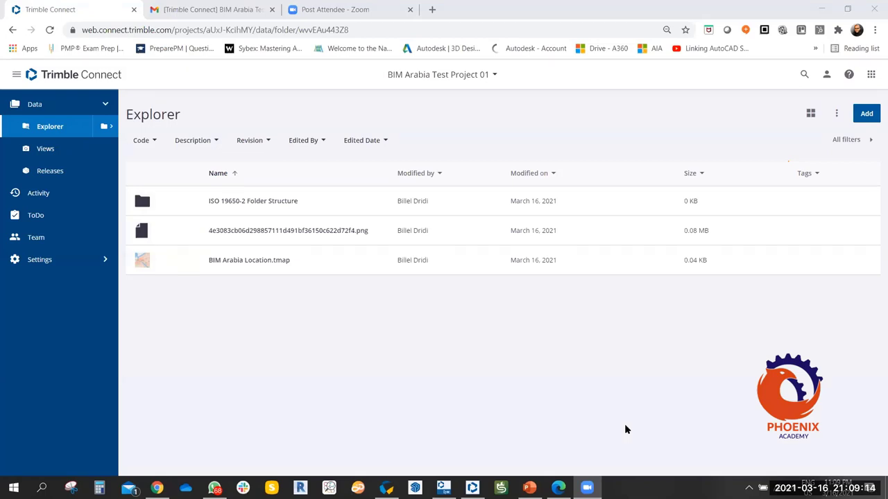
Upload the coffee-table image from the Desktop into the project Explorer, then return to PowerPoint.
click(864, 119)
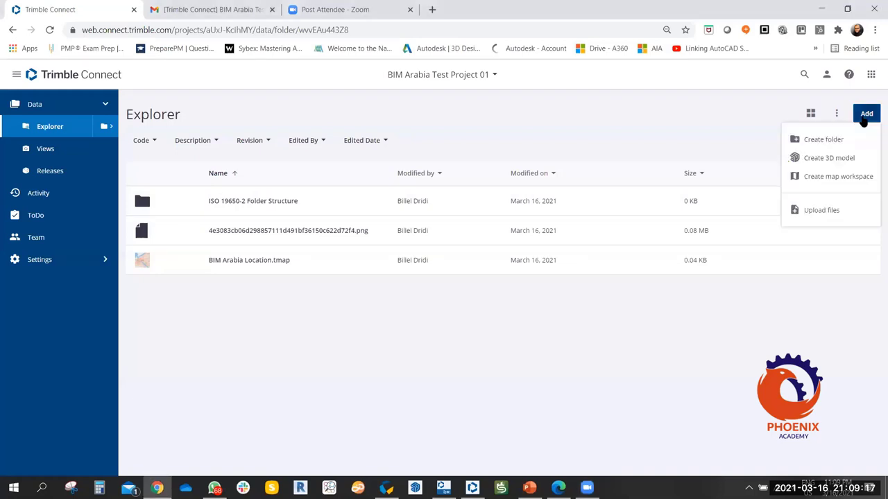
click(812, 223)
click(860, 116)
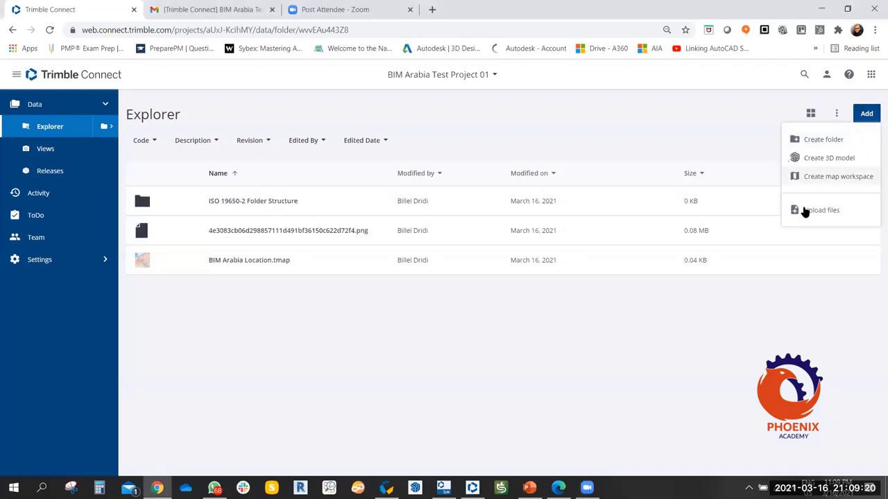
click(804, 210)
click(444, 326)
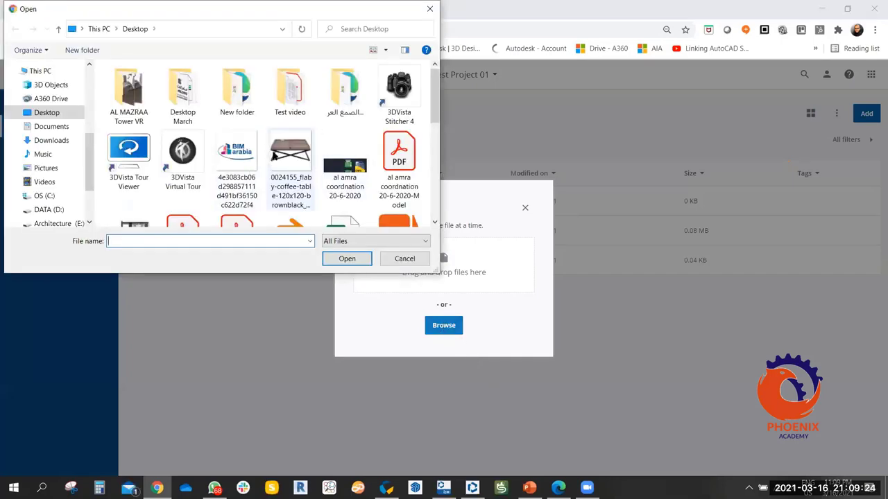
click(291, 159)
key(Return)
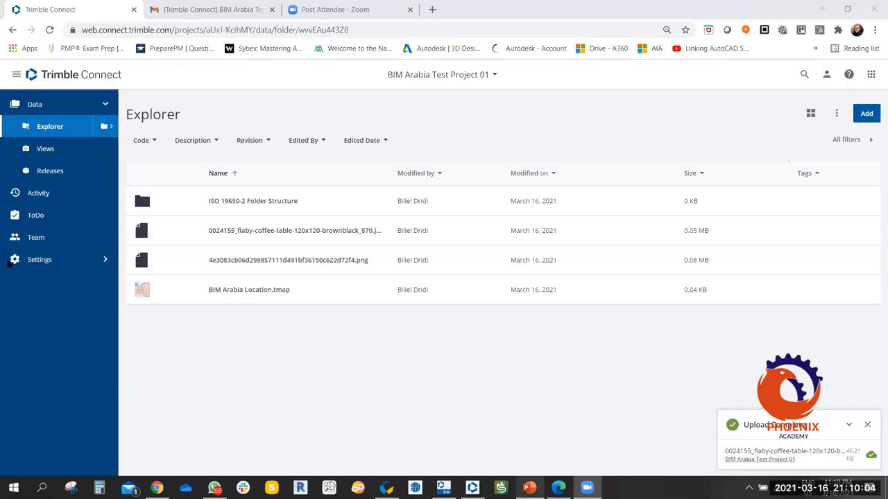
key(alt+Tab)
scroll(86, 287, down, 5)
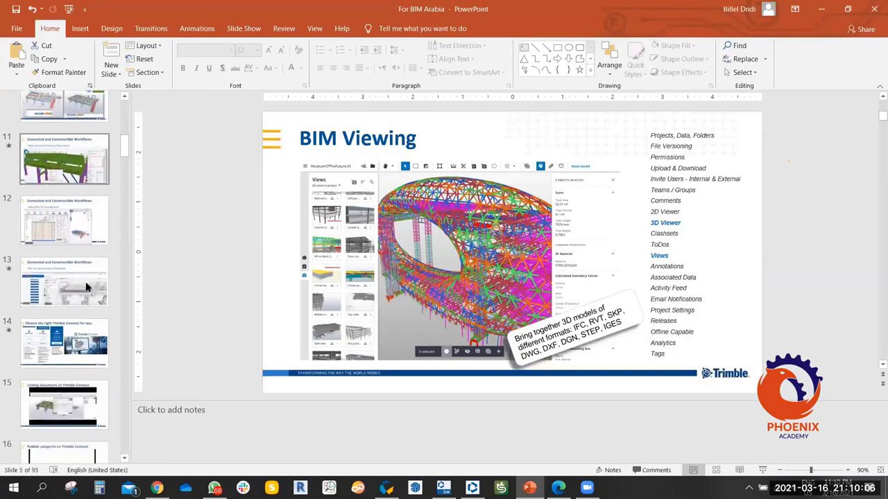